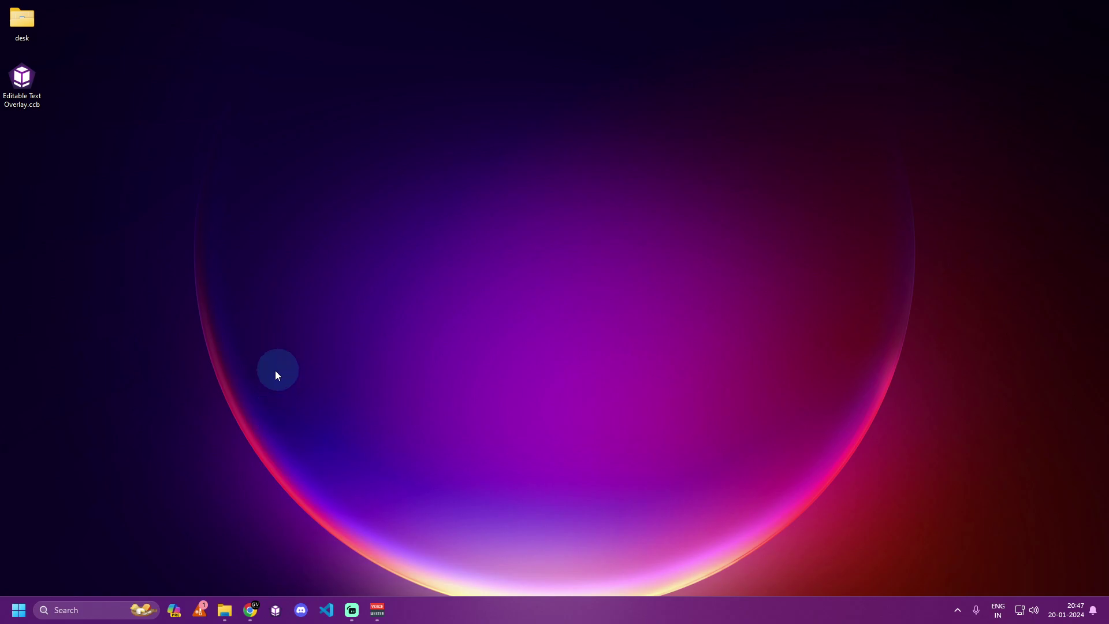
# - Switch to Chrome and view the CopperCube Behavior Editable Text Overlay V 1.3 page from the itch.io profile
pyautogui.click(250, 610)
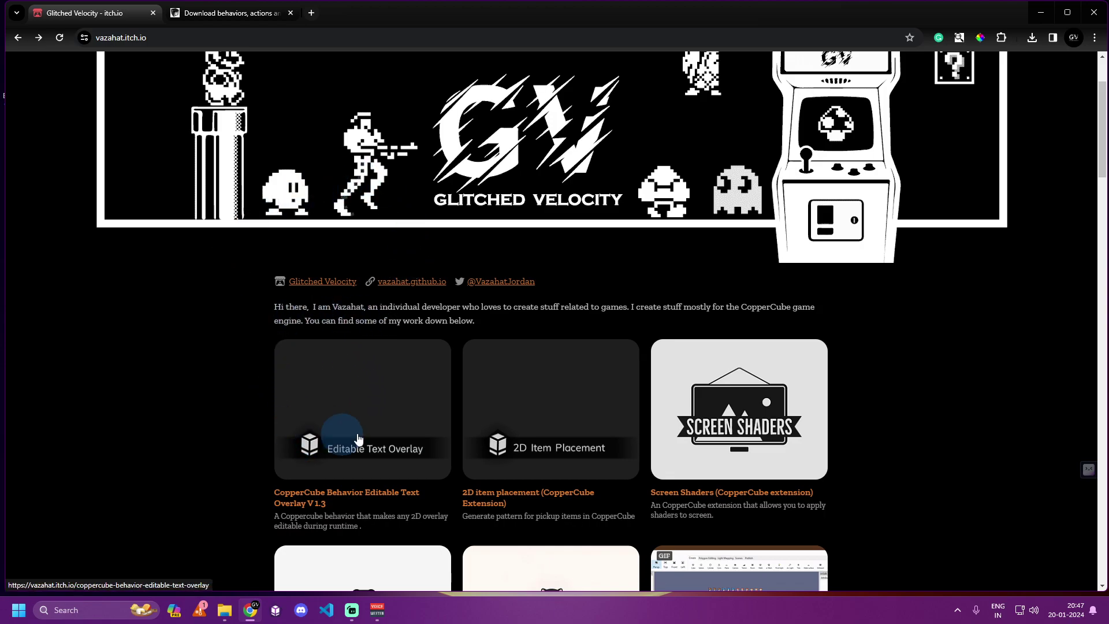
pyautogui.click(345, 498)
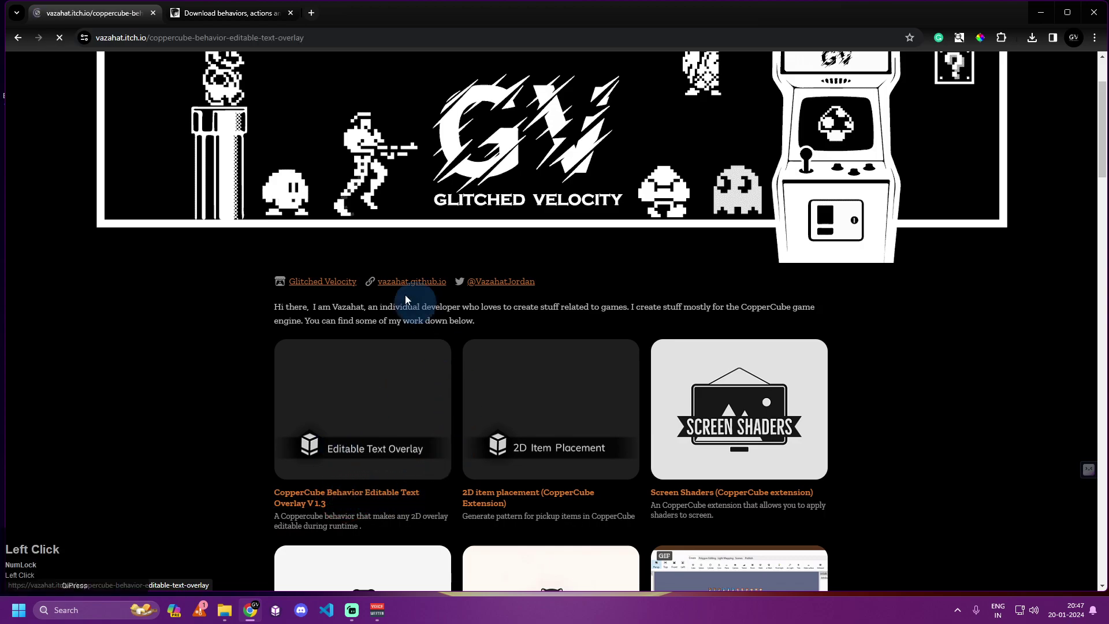
pyautogui.scroll(-2, 303, 386)
pyautogui.scroll(2, 301, 383)
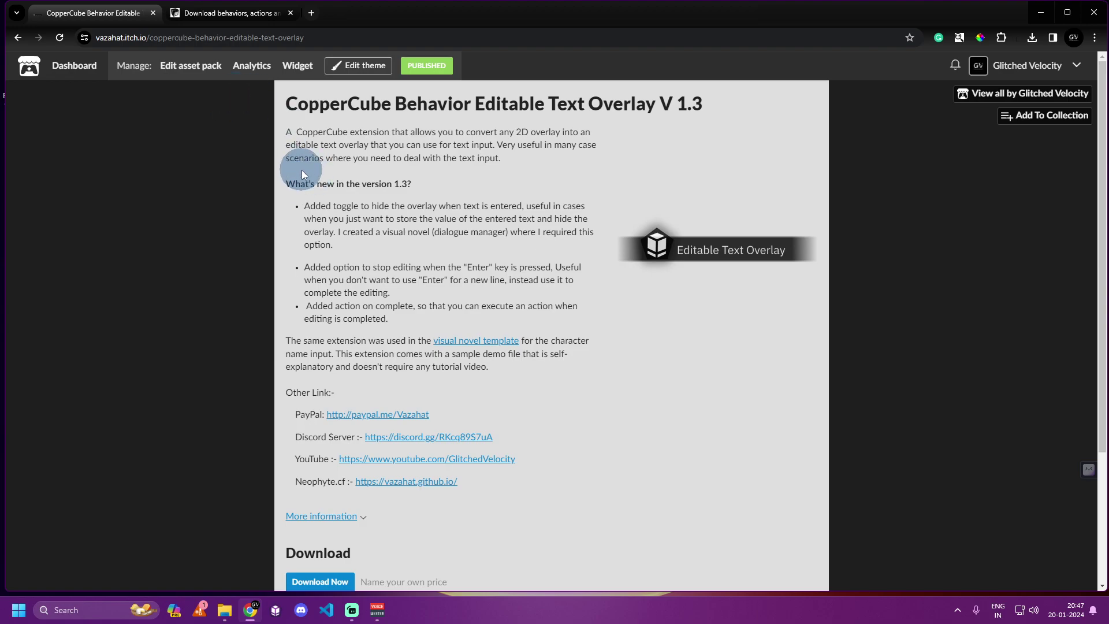
# - Find the Editable Text Overlay entry among the behaviors on Ambiera's extension download page and compare it with the itch.io page
pyautogui.click(235, 21)
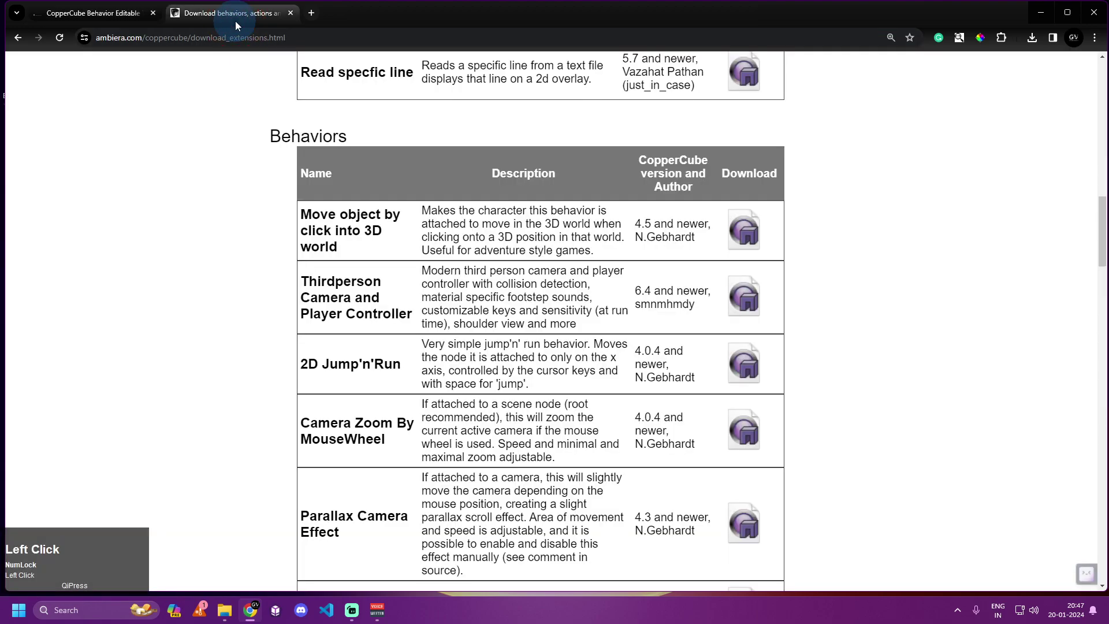
pyautogui.scroll(-4, 407, 318)
pyautogui.scroll(15, 406, 316)
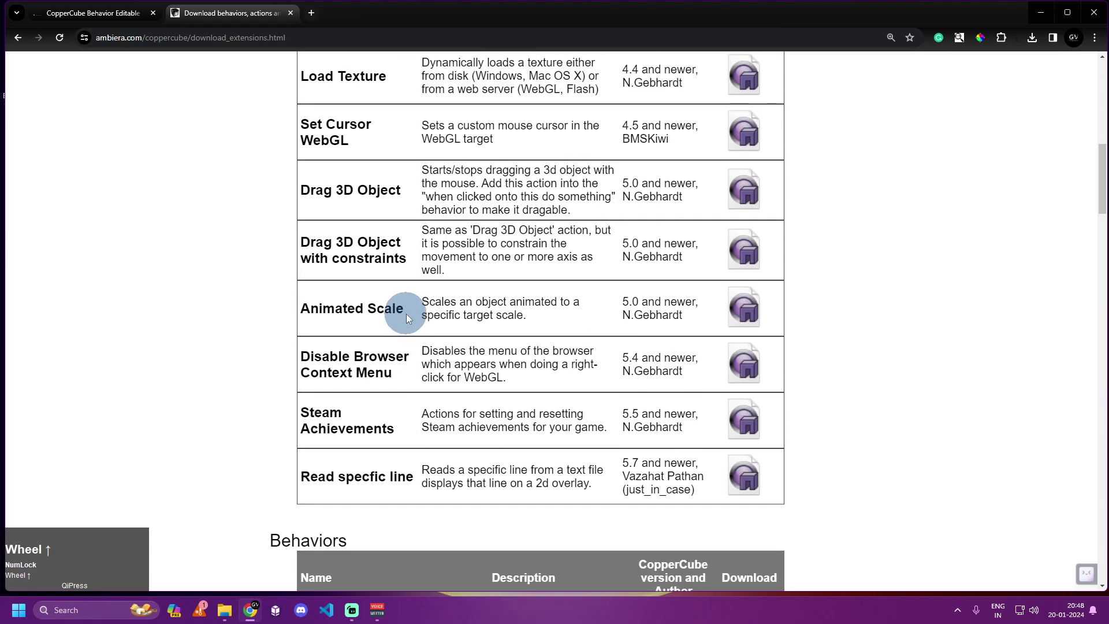
pyautogui.scroll(7, 387, 283)
pyautogui.scroll(-8, 408, 289)
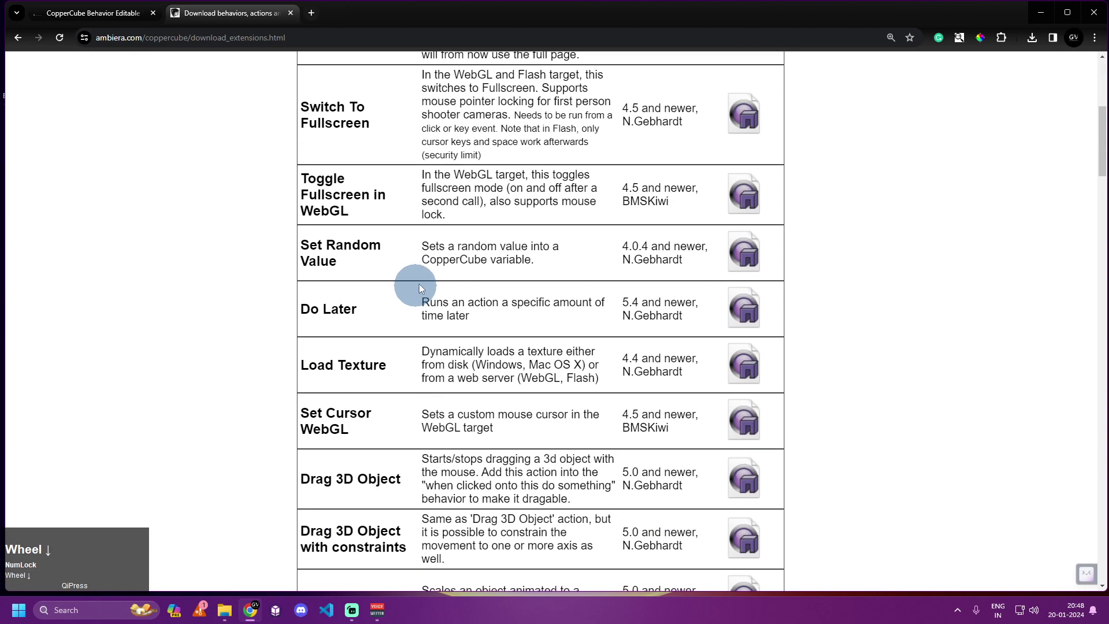
pyautogui.scroll(-12, 401, 323)
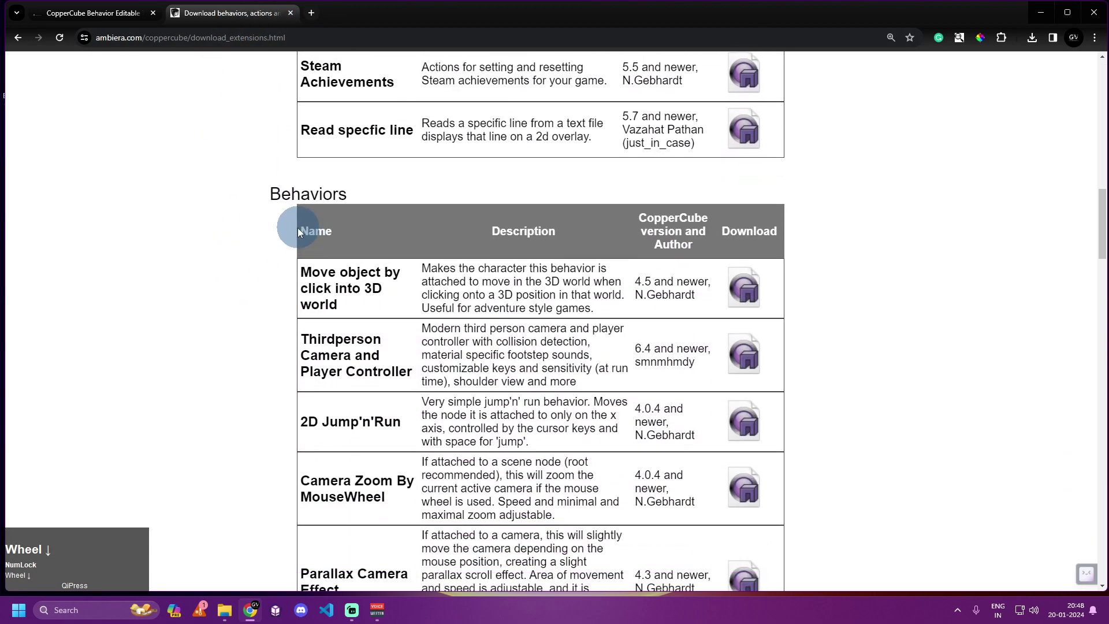
pyautogui.scroll(-4, 365, 247)
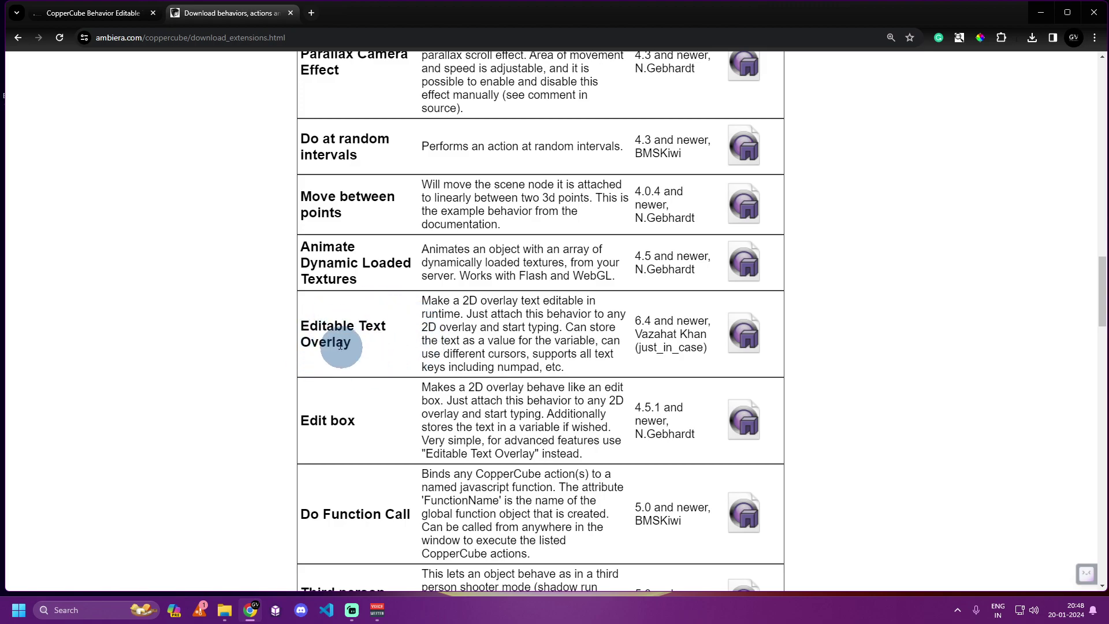
pyautogui.click(120, 20)
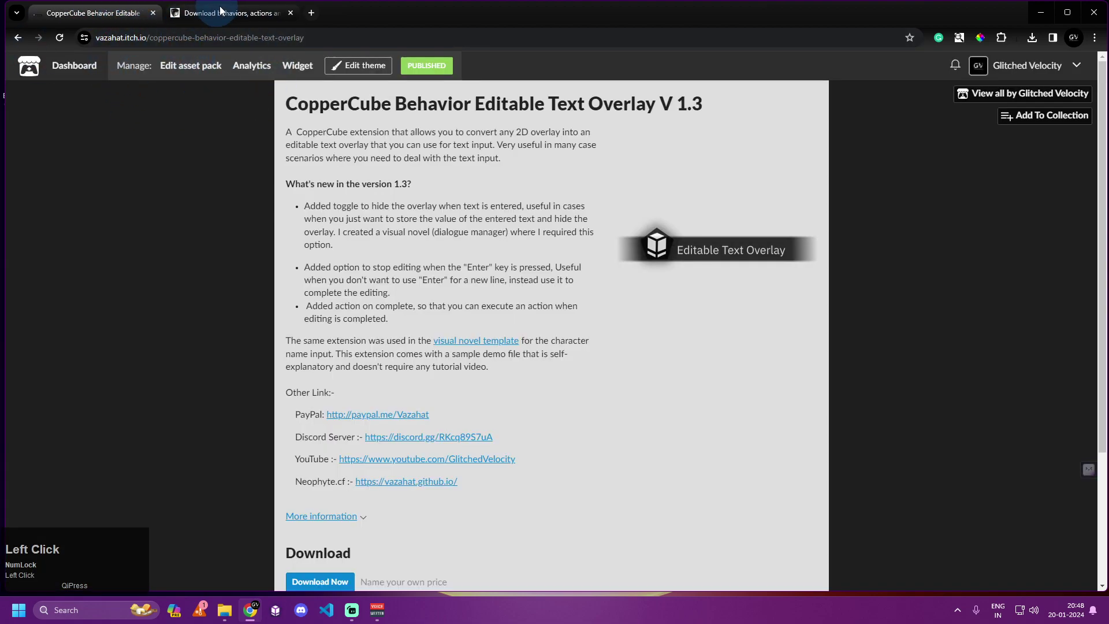
pyautogui.click(221, 14)
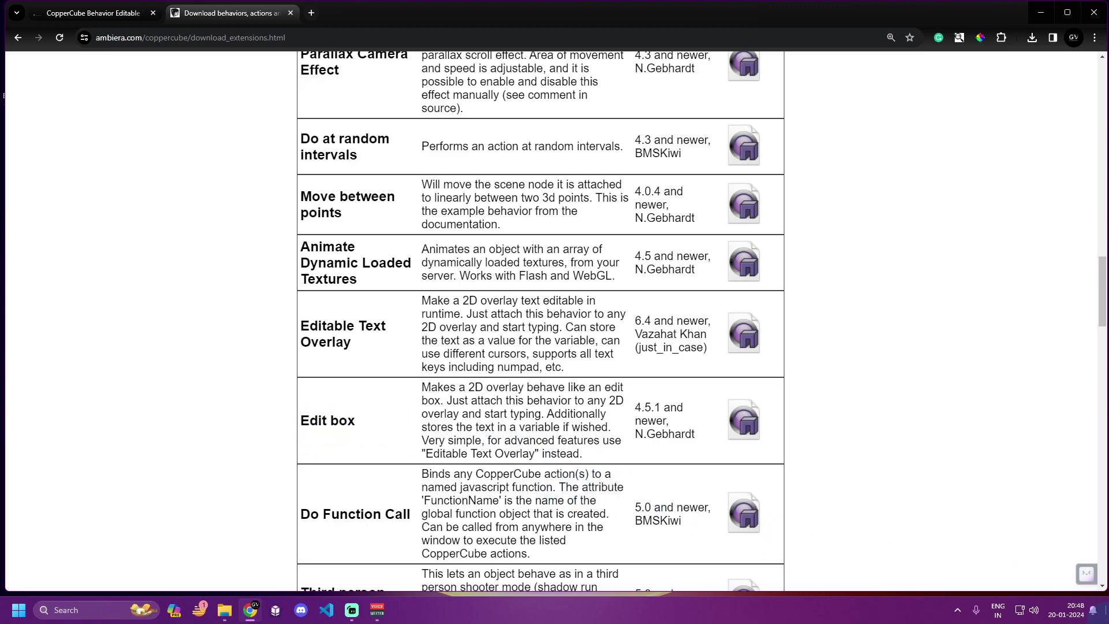
# - Open Editable Text Overlay.ccb from the desktop in CopperCube and maximize its window
pyautogui.click(1106, 612)
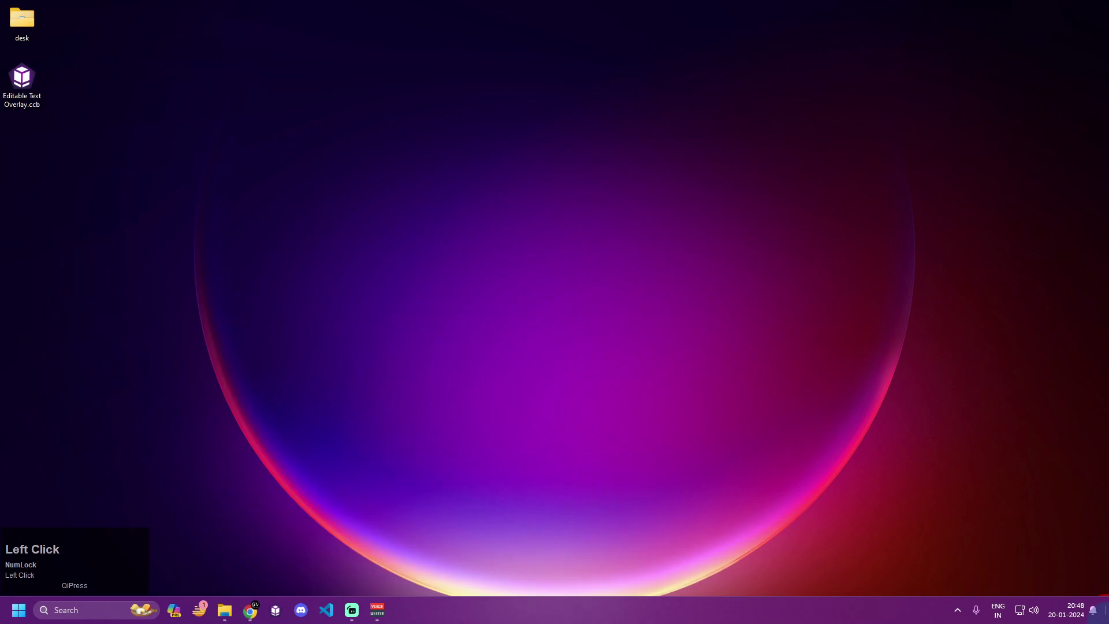
pyautogui.doubleClick(24, 99)
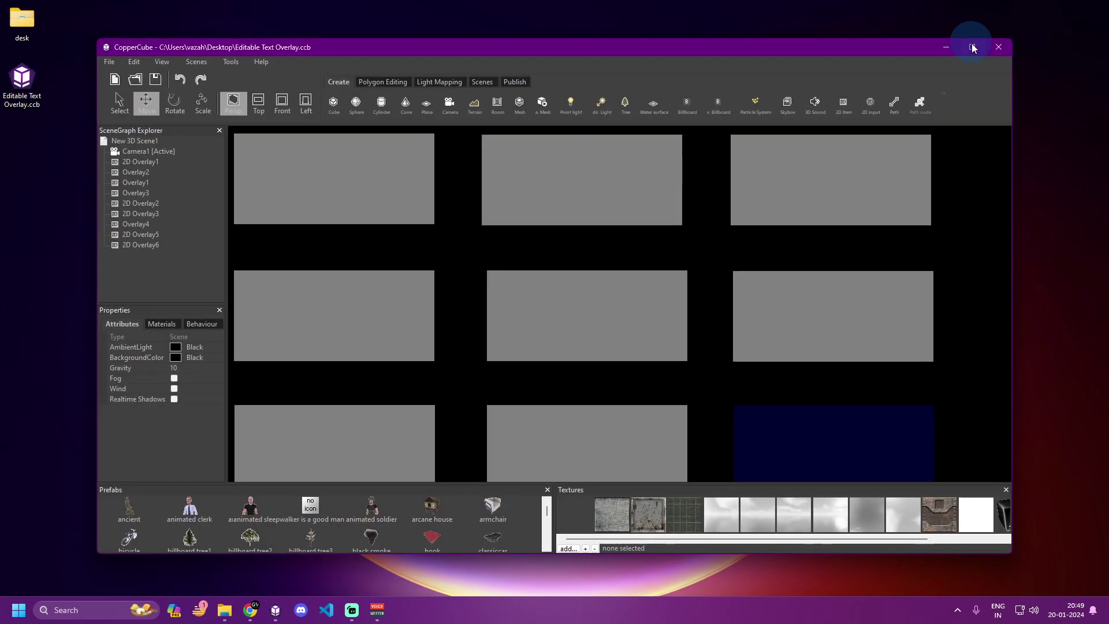
pyautogui.click(972, 47)
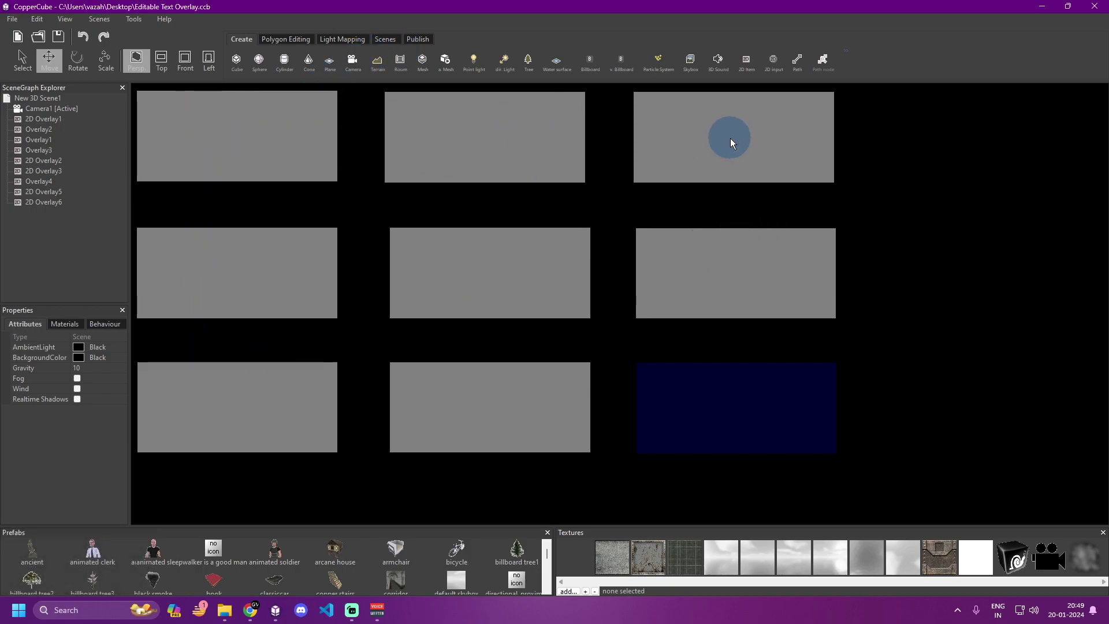
# - Inspect the attributes of 2D Overlay6, 2D Overlay1 and 2D Overlay3
pyautogui.click(728, 393)
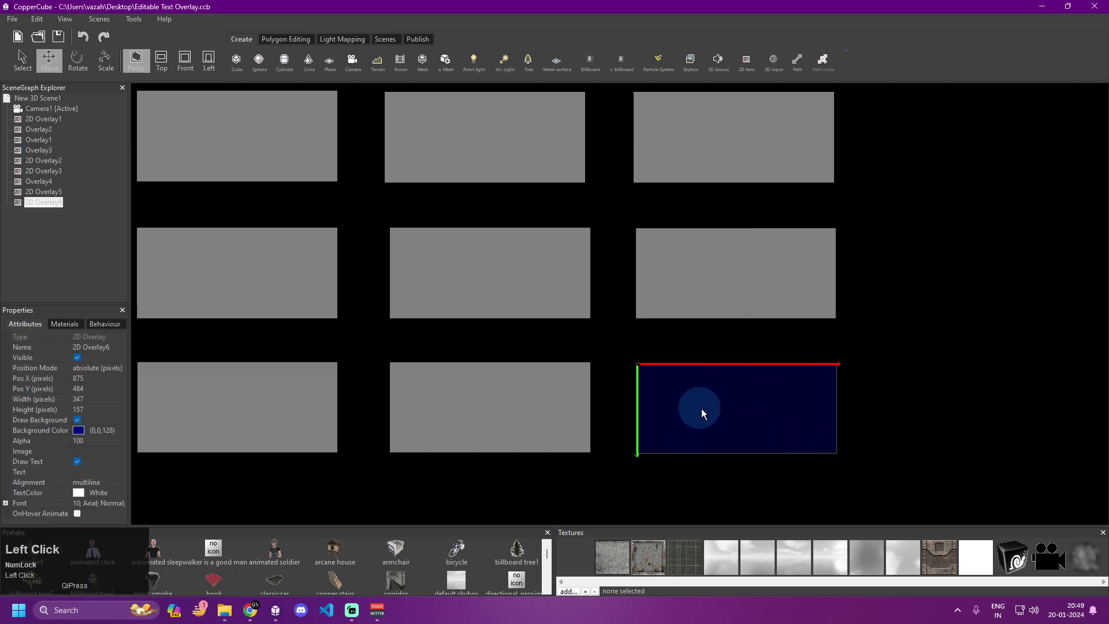
pyautogui.click(211, 120)
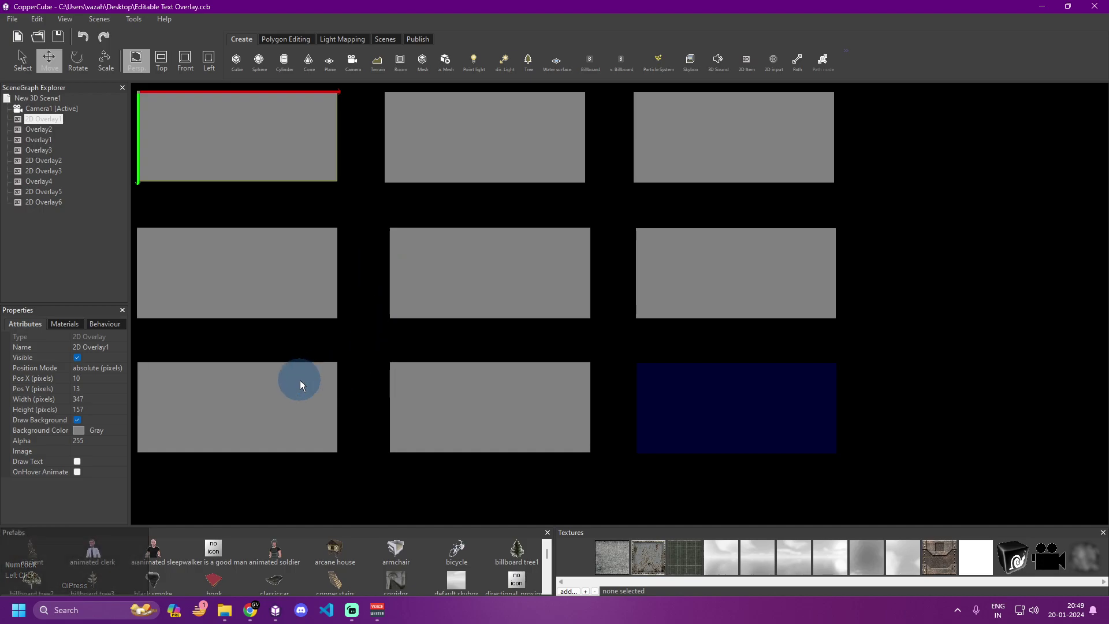
pyautogui.click(433, 393)
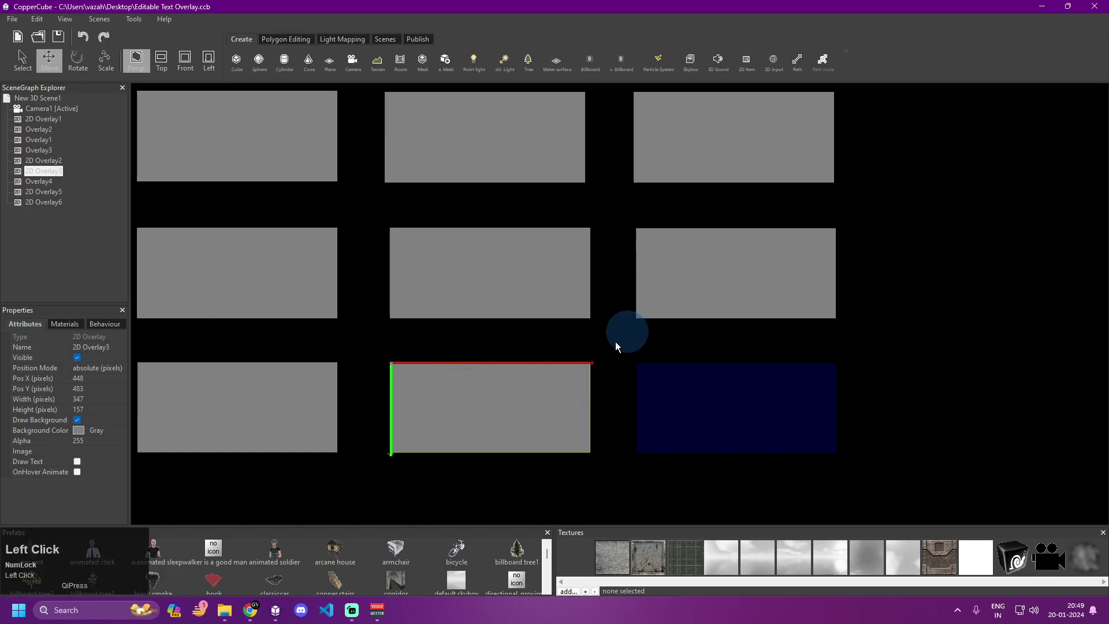
pyautogui.click(726, 380)
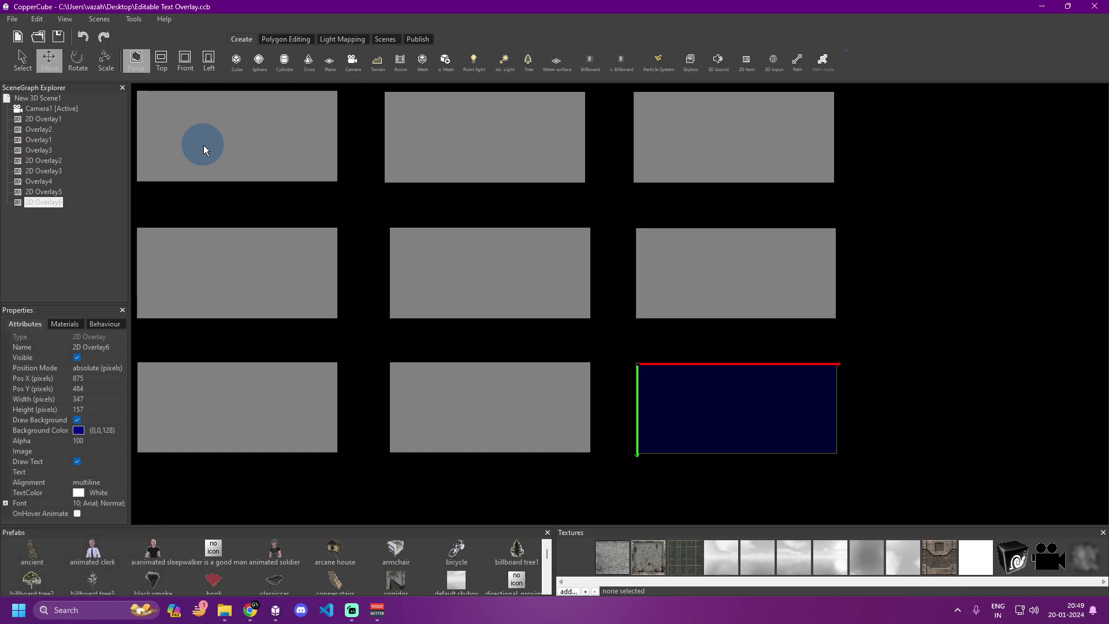
# - Show 2D Overlay1's Editable Text Overlay v1.4 behavior settings, with Properties docked beside the SceneGraph Explorer and full setting names readable
pyautogui.click(203, 145)
pyautogui.click(104, 324)
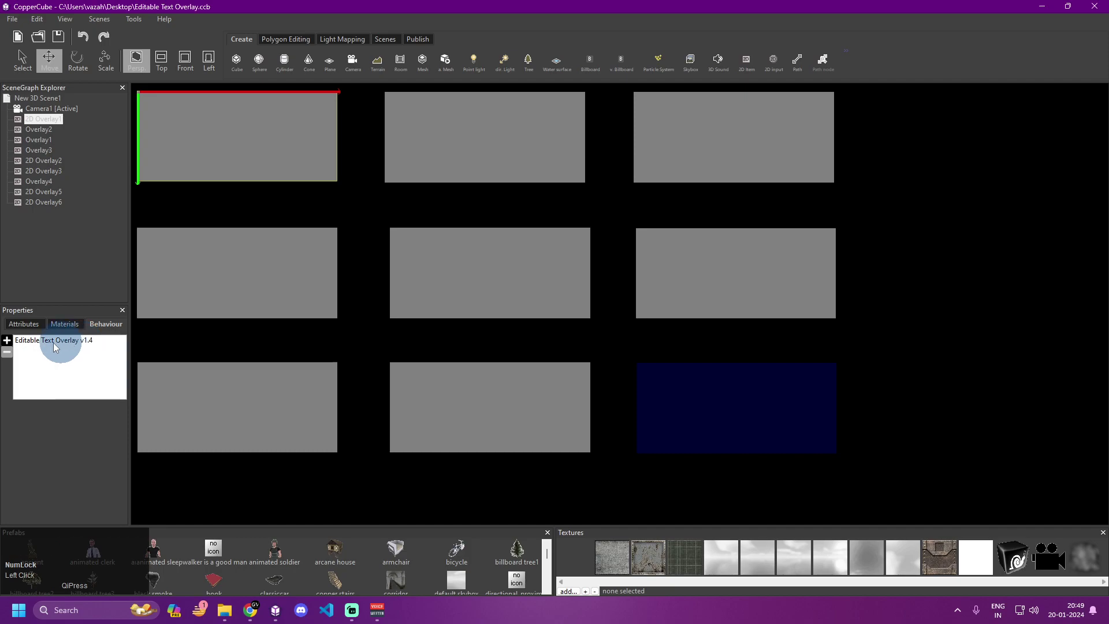
pyautogui.moveTo(43, 316); pyautogui.dragTo(141, 218)
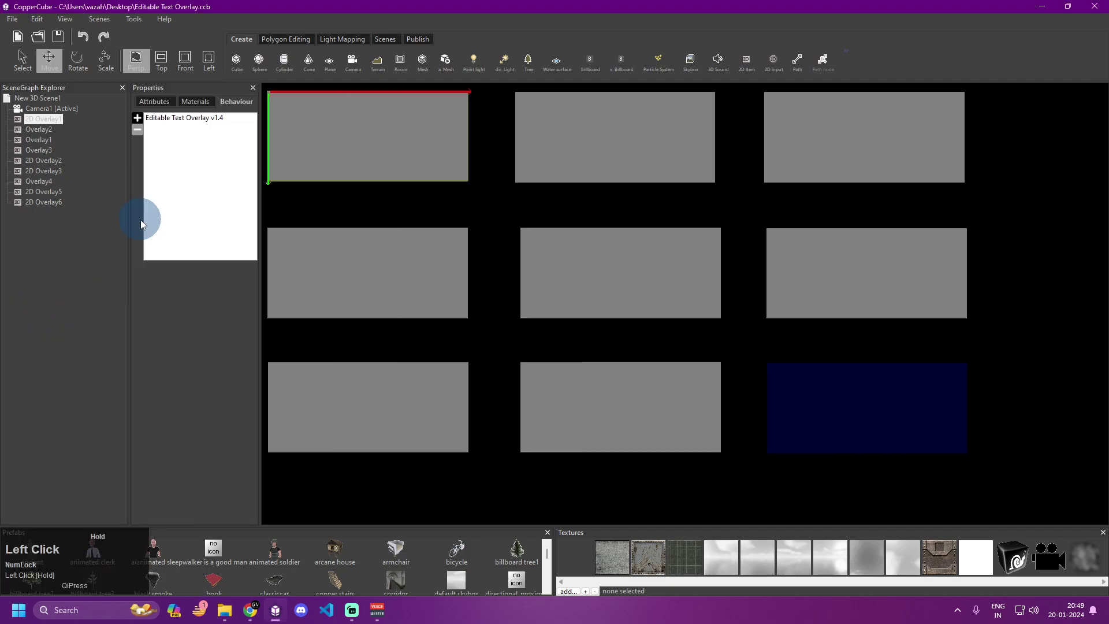
pyautogui.click(172, 117)
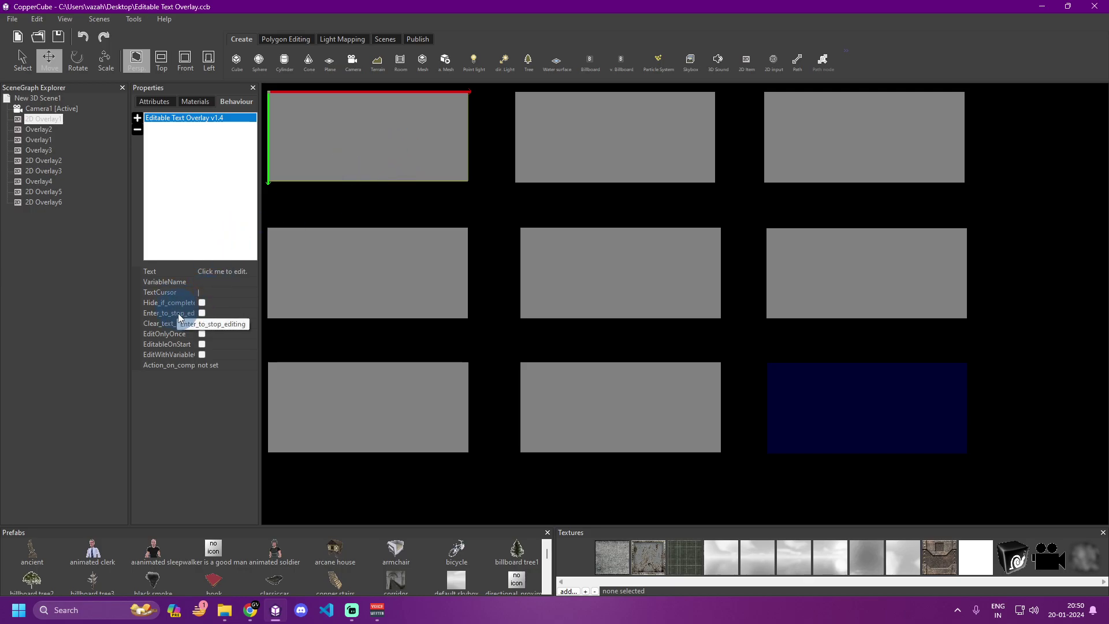
pyautogui.moveTo(195, 290); pyautogui.dragTo(215, 290)
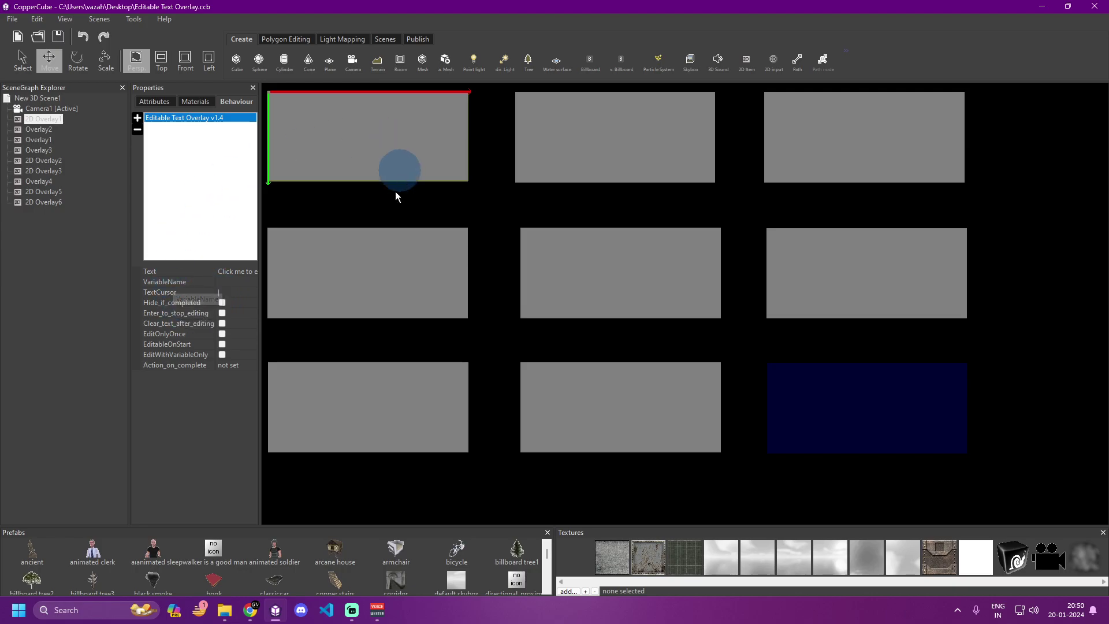
pyautogui.click(185, 315)
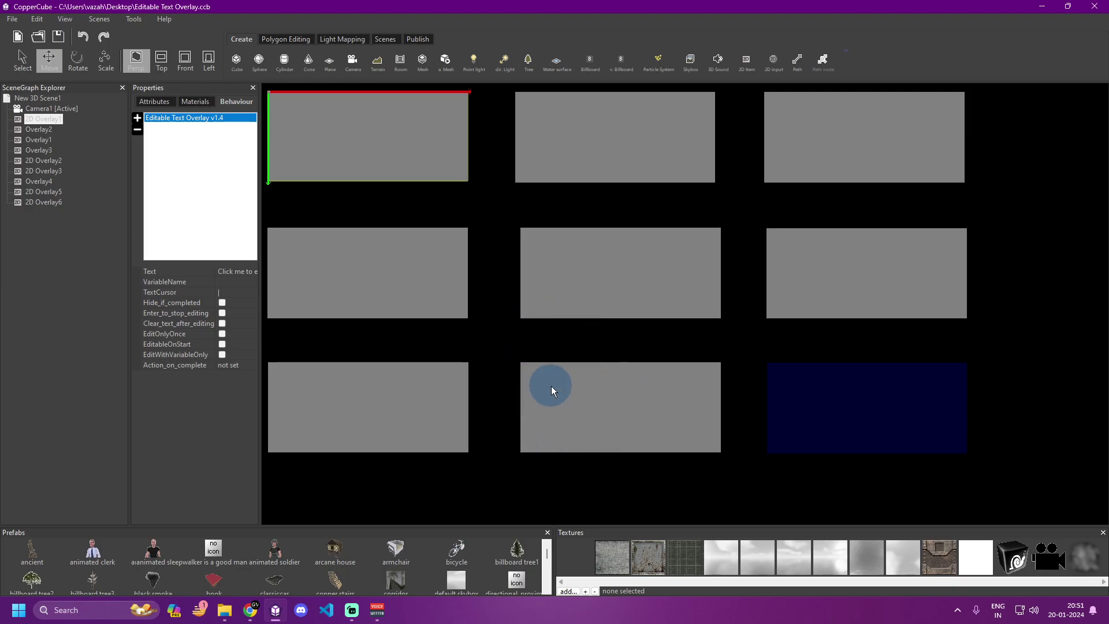
pyautogui.click(166, 333)
# - Examine the variable-setting action in the F-key behavior of New 3D Scene1
pyautogui.click(55, 99)
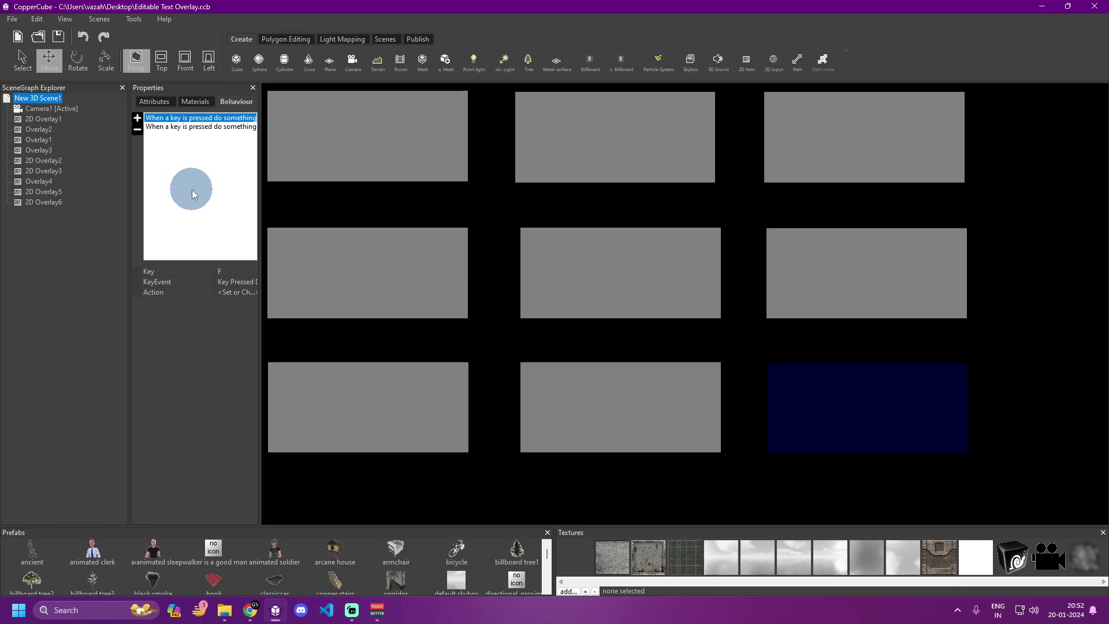
pyautogui.click(222, 127)
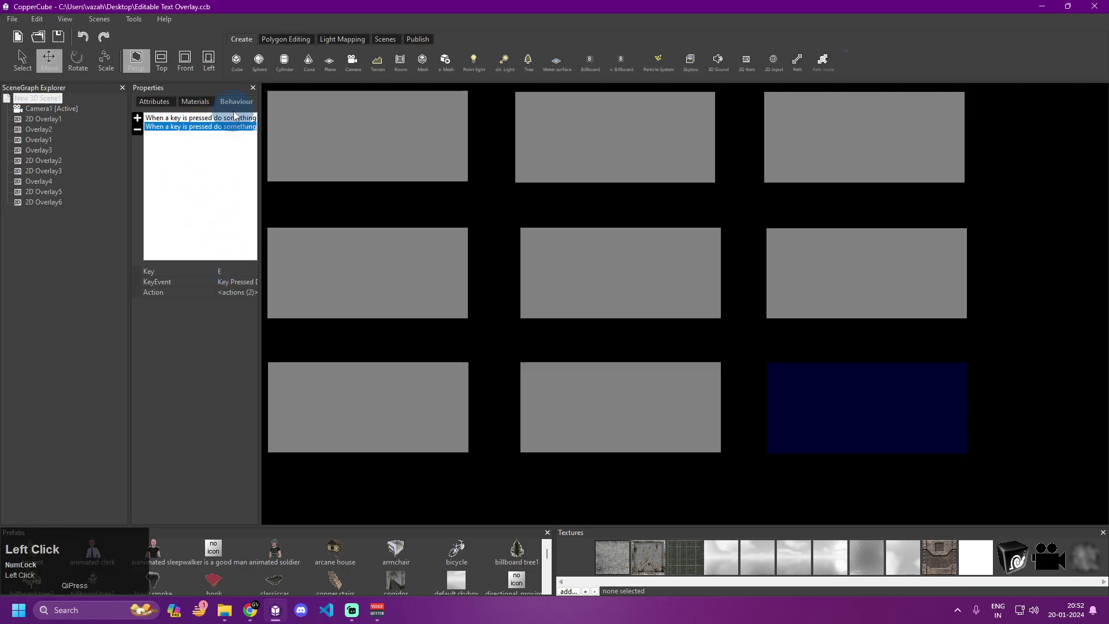
pyautogui.click(228, 118)
pyautogui.click(251, 292)
pyautogui.click(252, 292)
pyautogui.moveTo(216, 293); pyautogui.dragTo(279, 123)
pyautogui.click(266, 180)
pyautogui.click(220, 185)
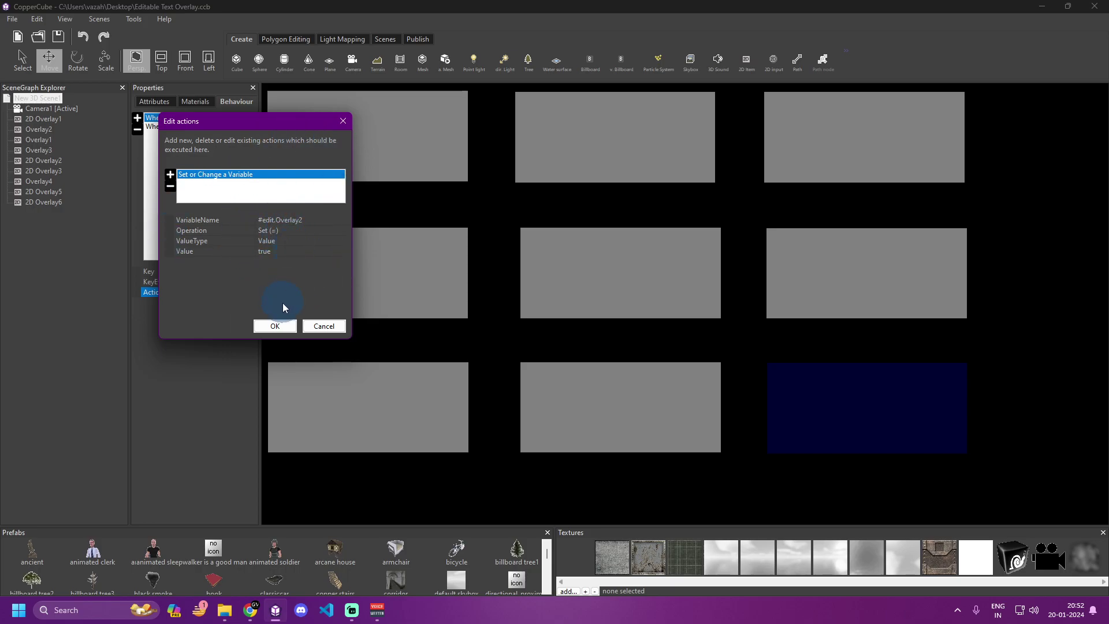
pyautogui.click(285, 327)
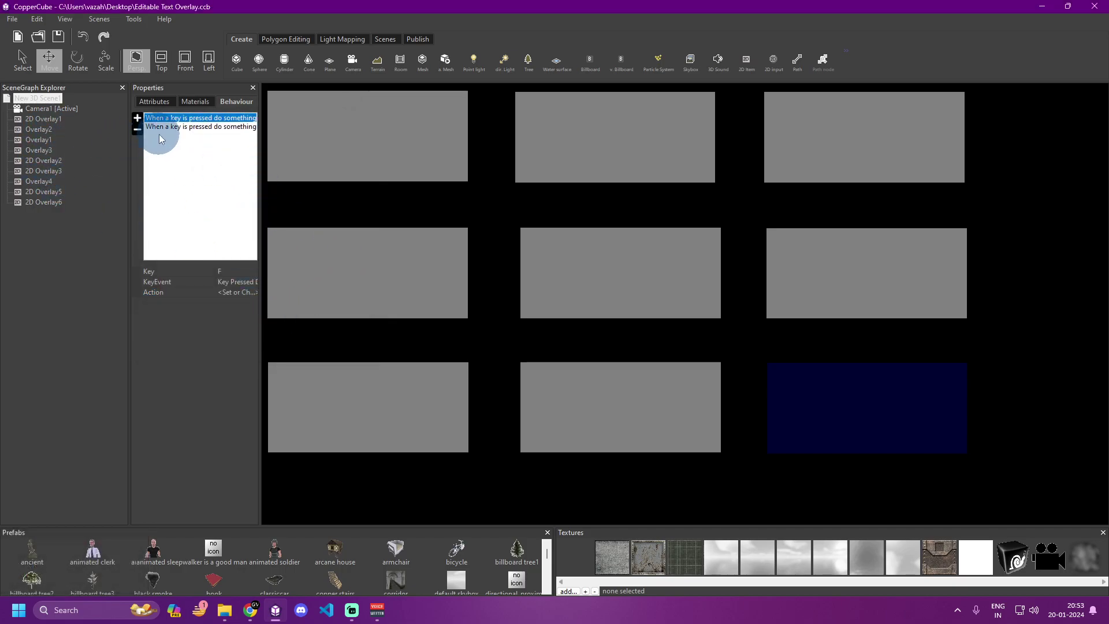
# - Delete the second action from the scene's E-key behavior and check the remaining Set or Change a Variable action
pyautogui.click(179, 127)
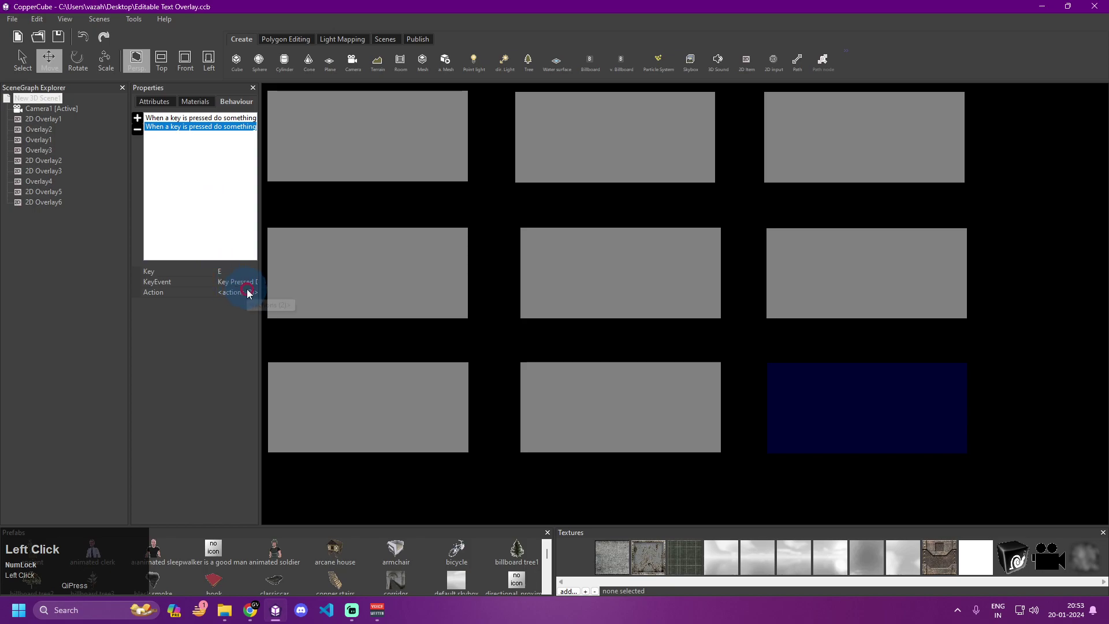
pyautogui.click(249, 292)
pyautogui.click(168, 226)
pyautogui.click(154, 230)
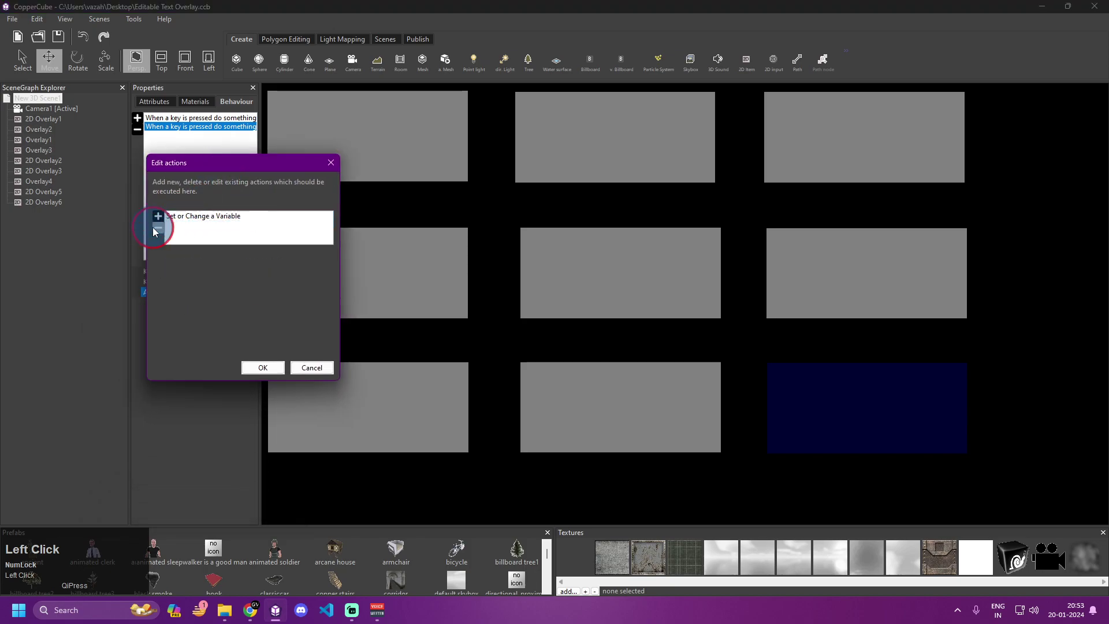
pyautogui.click(171, 217)
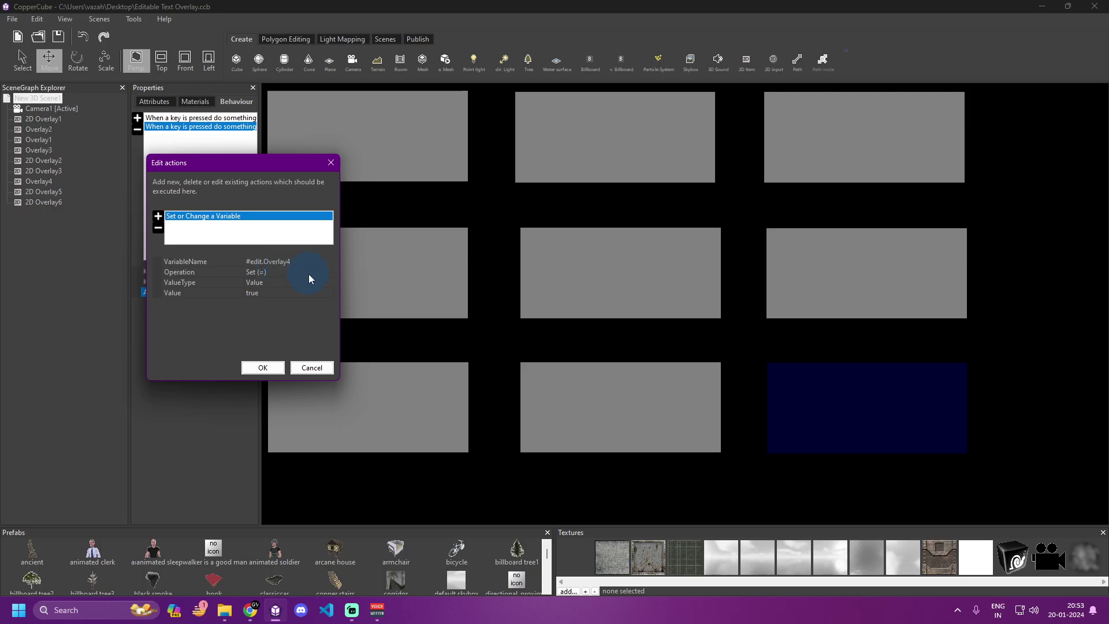
pyautogui.click(278, 367)
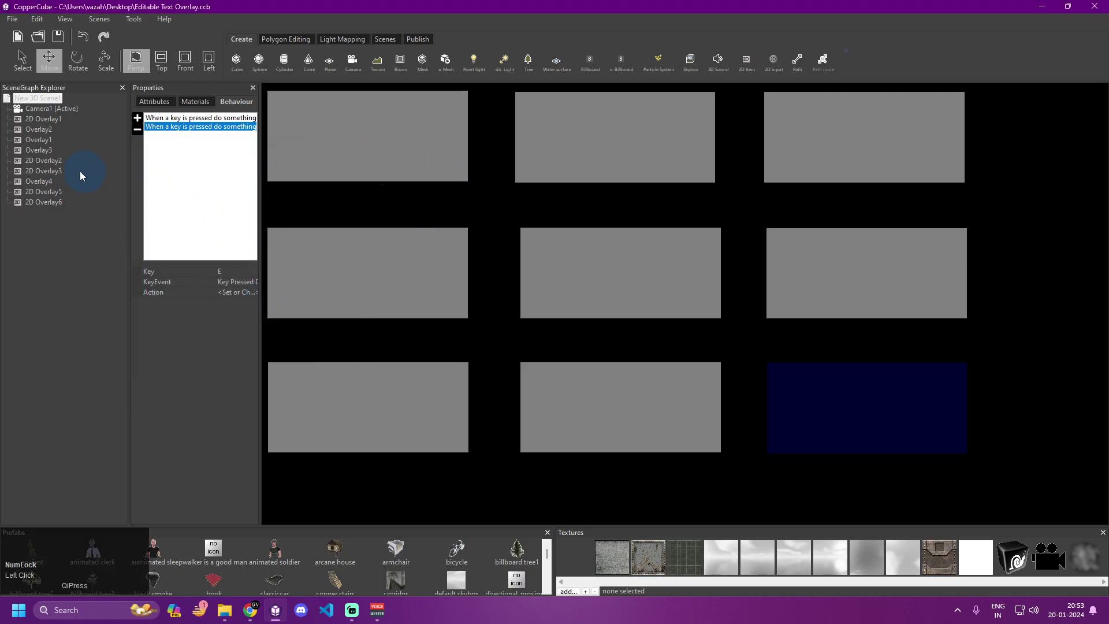
# - Compare the Editable Text Overlay v1.4 behavior settings of Overlay4 and 2D Overlay1
pyautogui.click(38, 182)
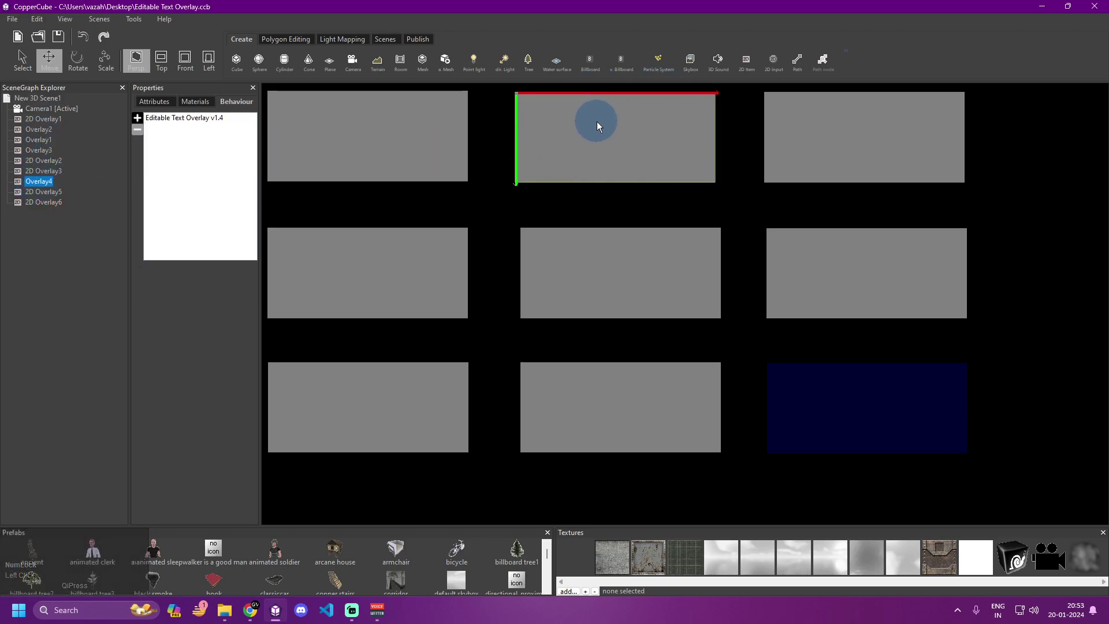
pyautogui.click(195, 121)
pyautogui.click(306, 119)
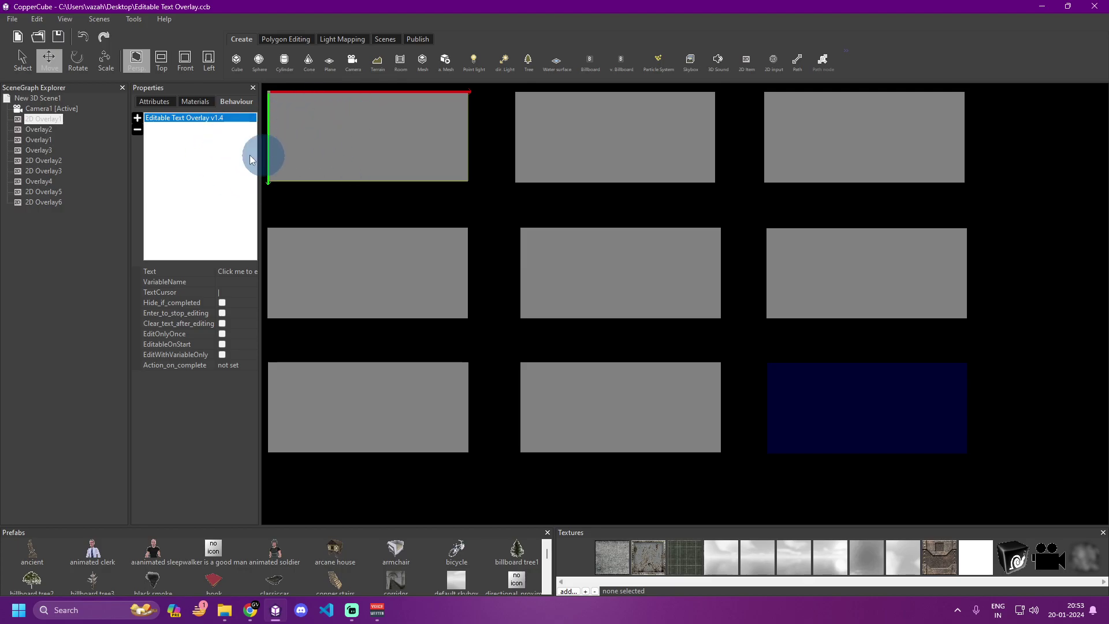
pyautogui.click(342, 154)
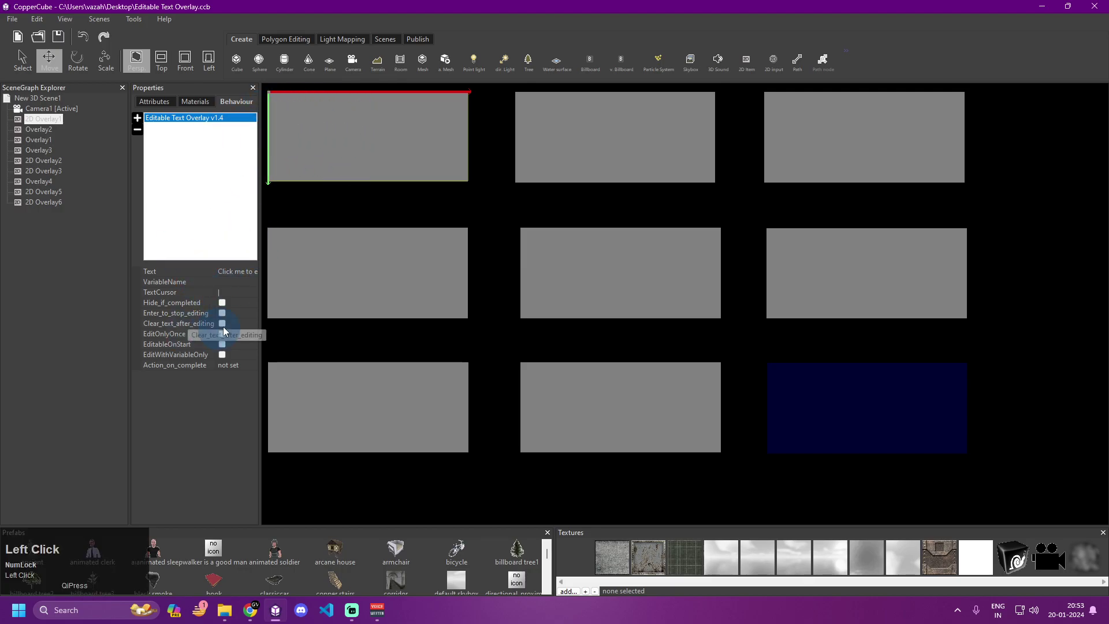
pyautogui.click(343, 140)
pyautogui.click(343, 139)
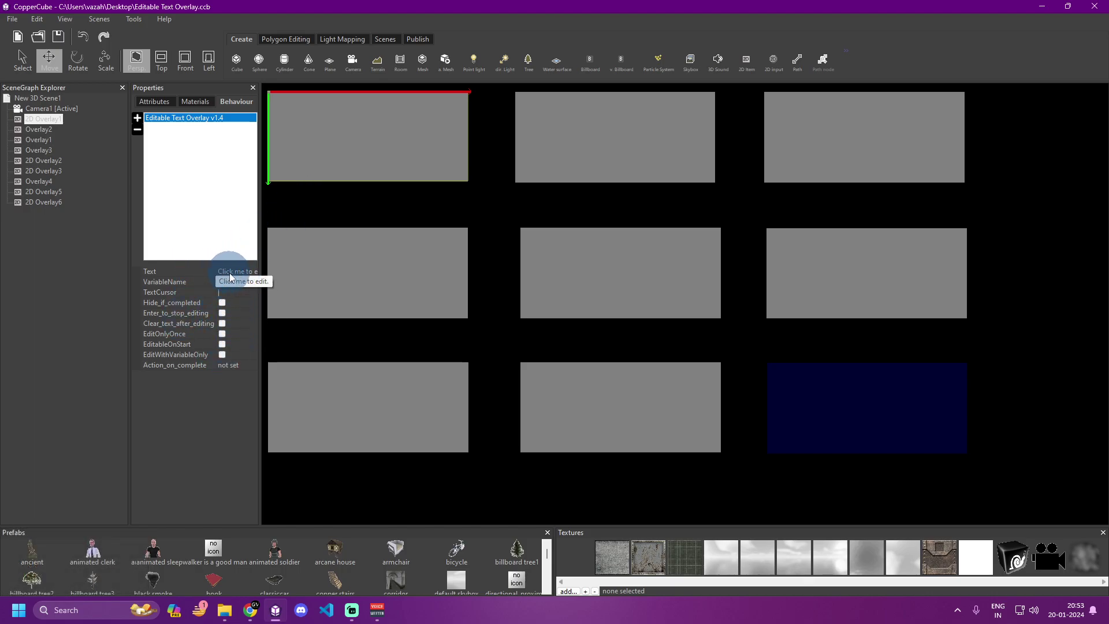
pyautogui.click(535, 160)
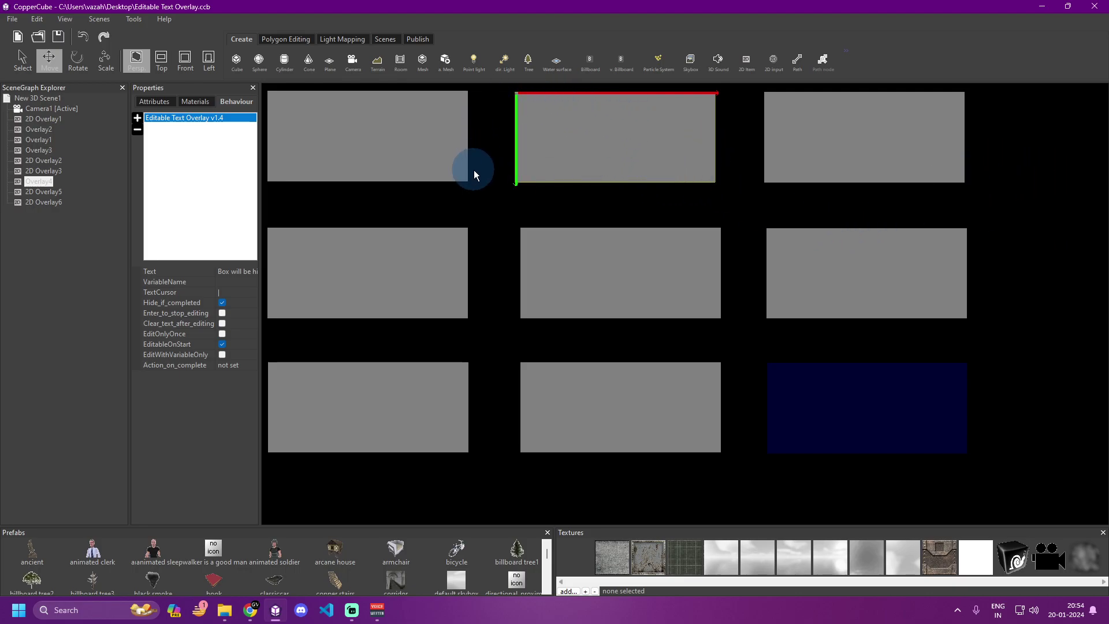
# - Compare the Editable Text Overlay v1.4 behavior settings of Overlay2, Overlay1, Overlay4 and Overlay3
pyautogui.click(810, 139)
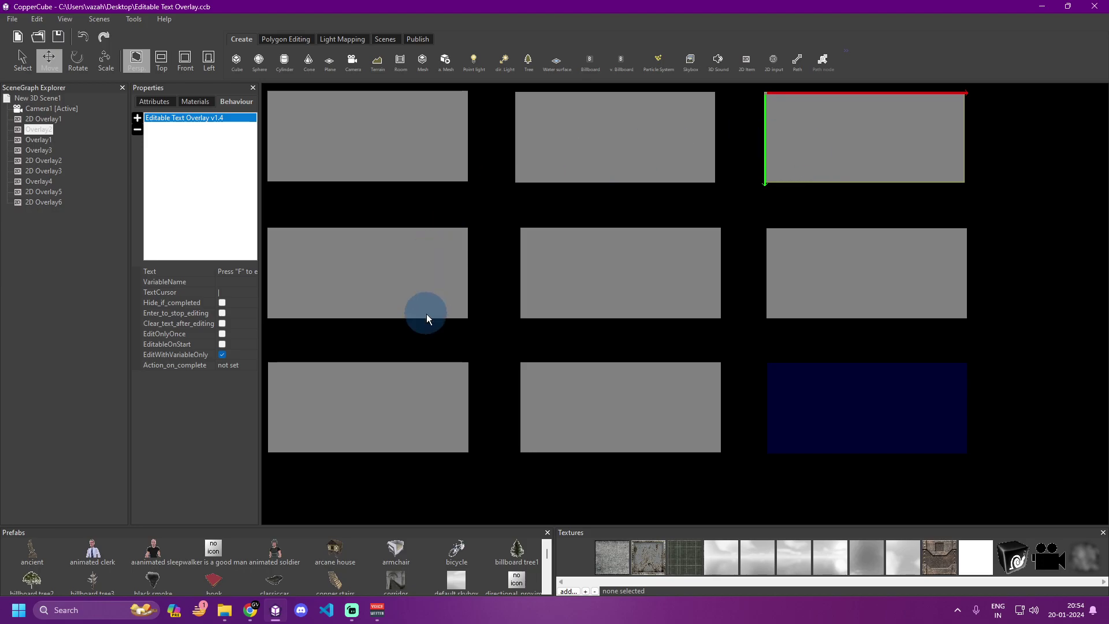
pyautogui.click(410, 298)
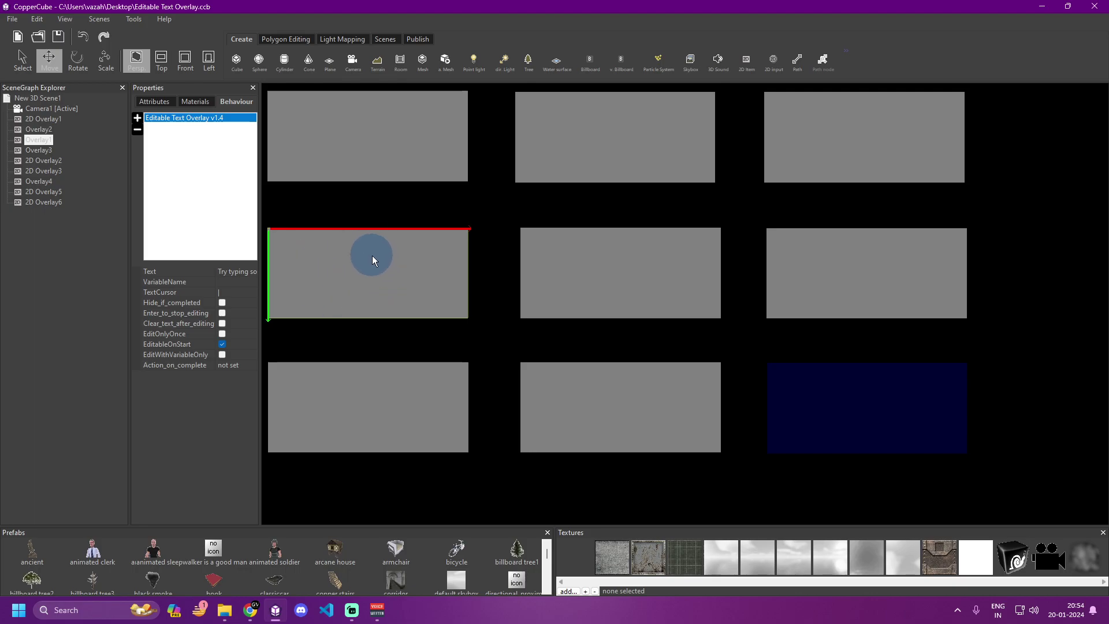
pyautogui.click(554, 159)
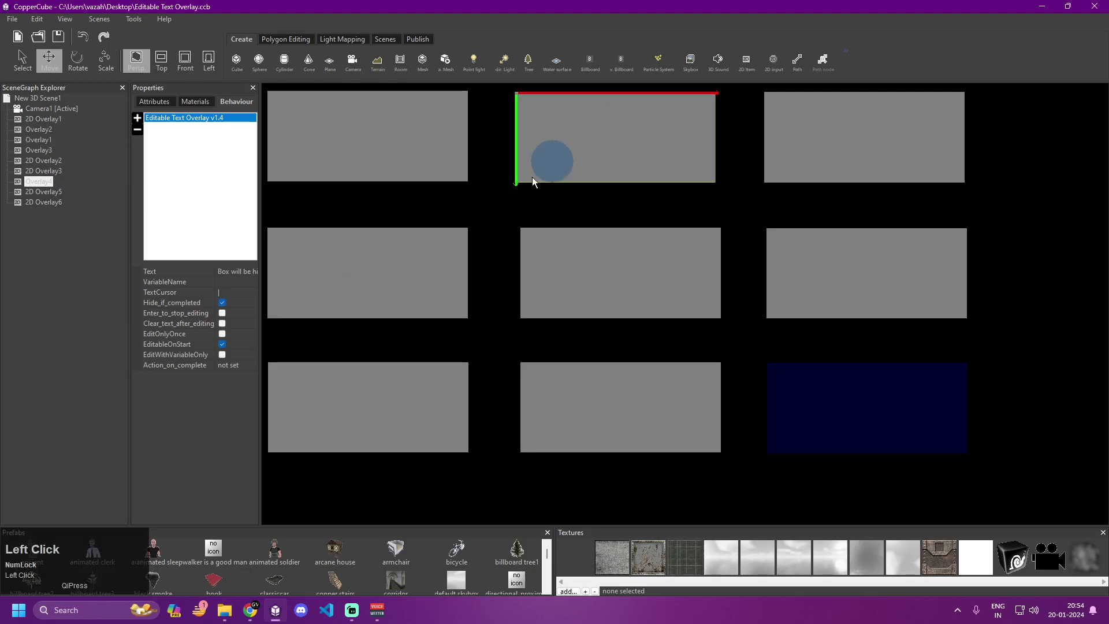
pyautogui.click(428, 255)
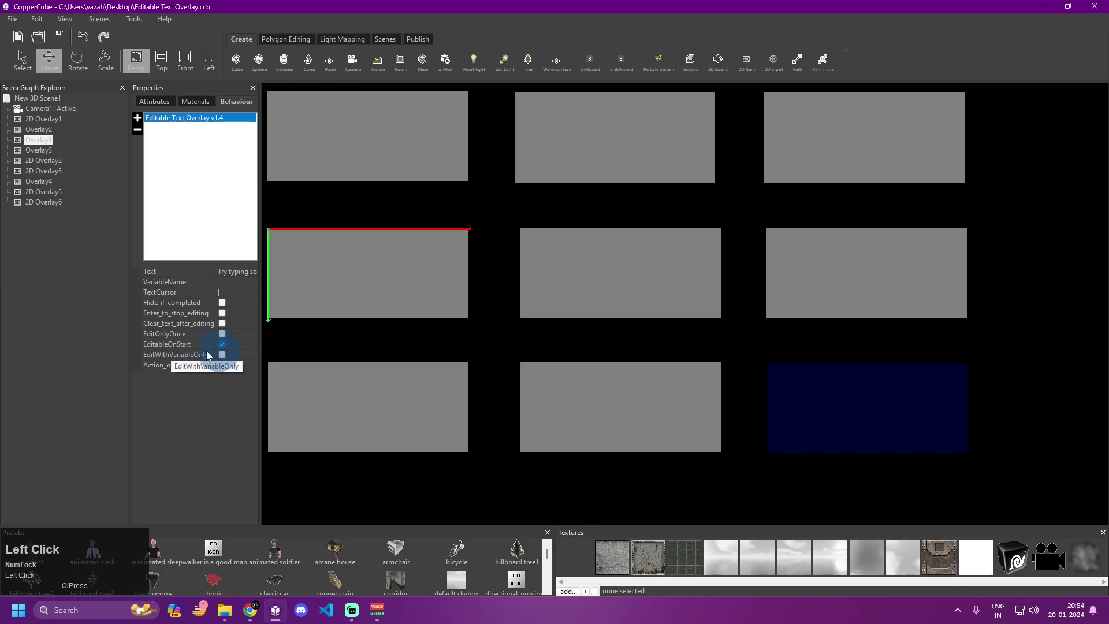
pyautogui.click(622, 170)
pyautogui.click(458, 252)
pyautogui.click(562, 170)
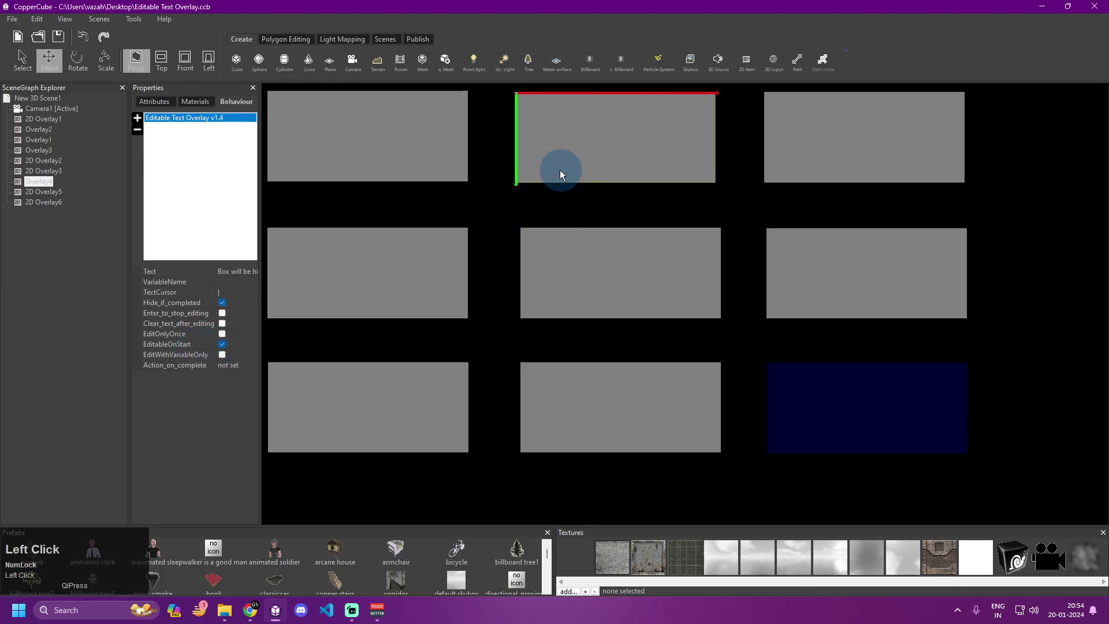
pyautogui.click(382, 275)
pyautogui.click(576, 145)
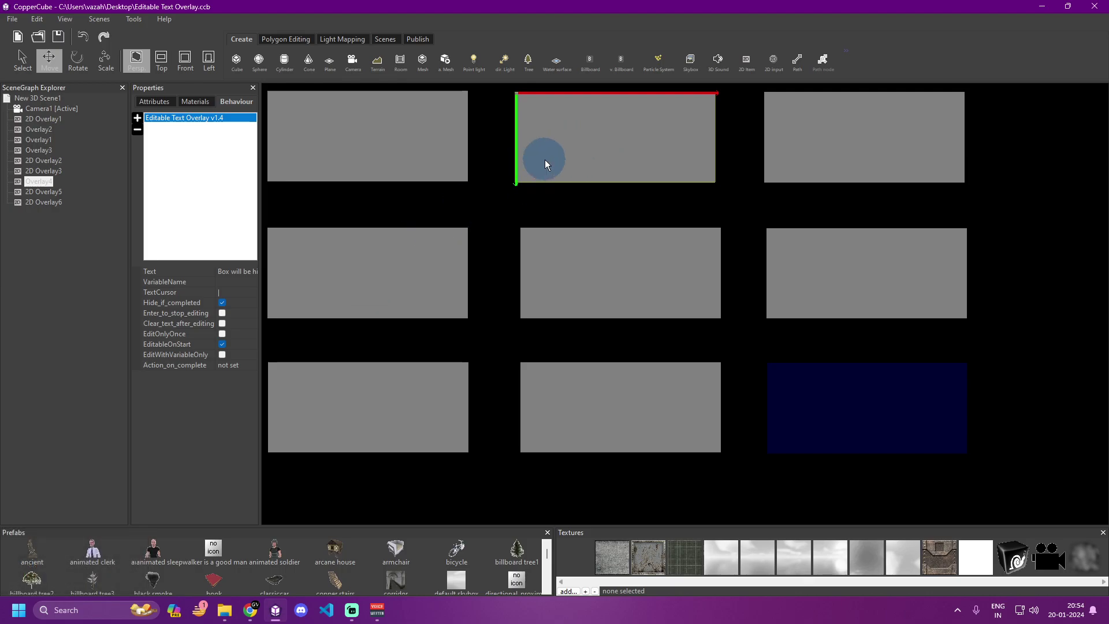
pyautogui.click(600, 250)
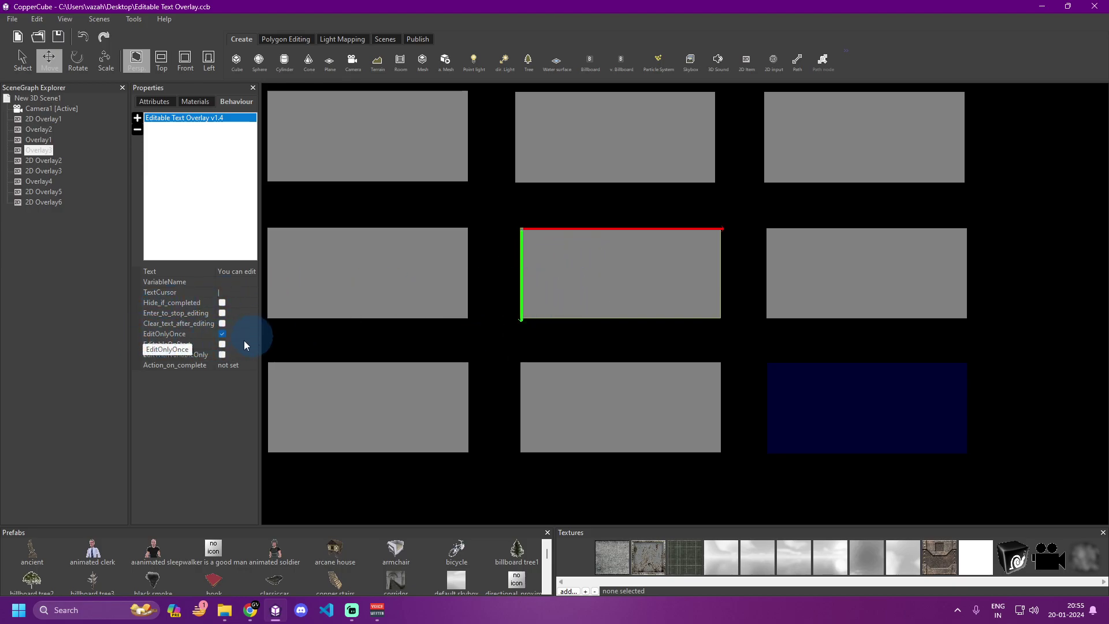
# - Examine 2D Overlay5's VariableName setting and the Change 2D Overlay Text action in 2D Overlay6's timed behavior
pyautogui.click(798, 275)
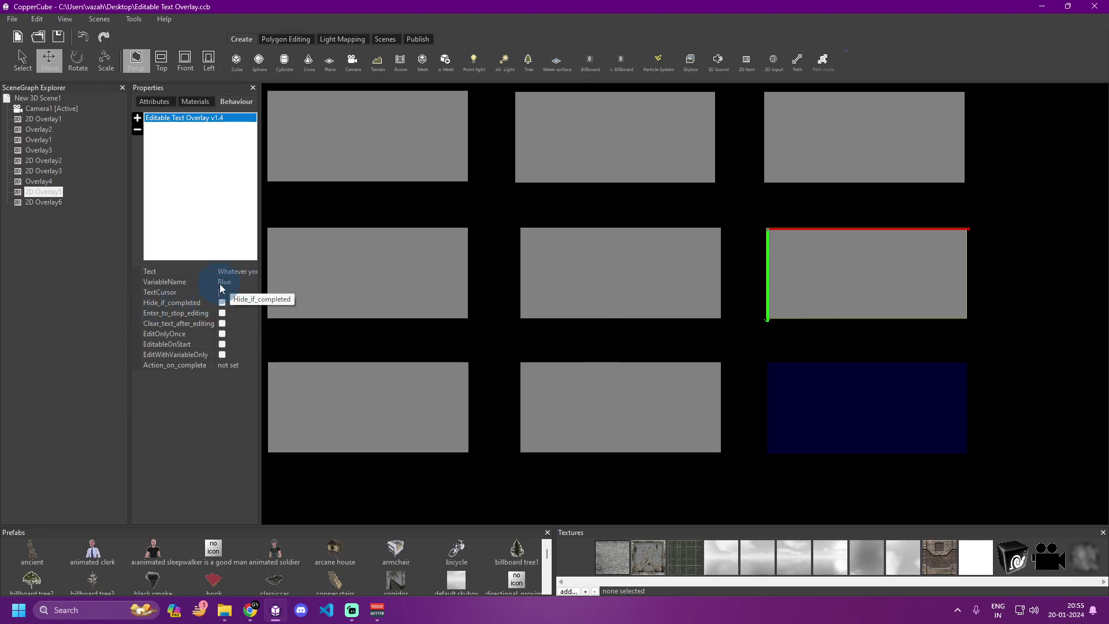
pyautogui.click(850, 418)
pyautogui.click(816, 374)
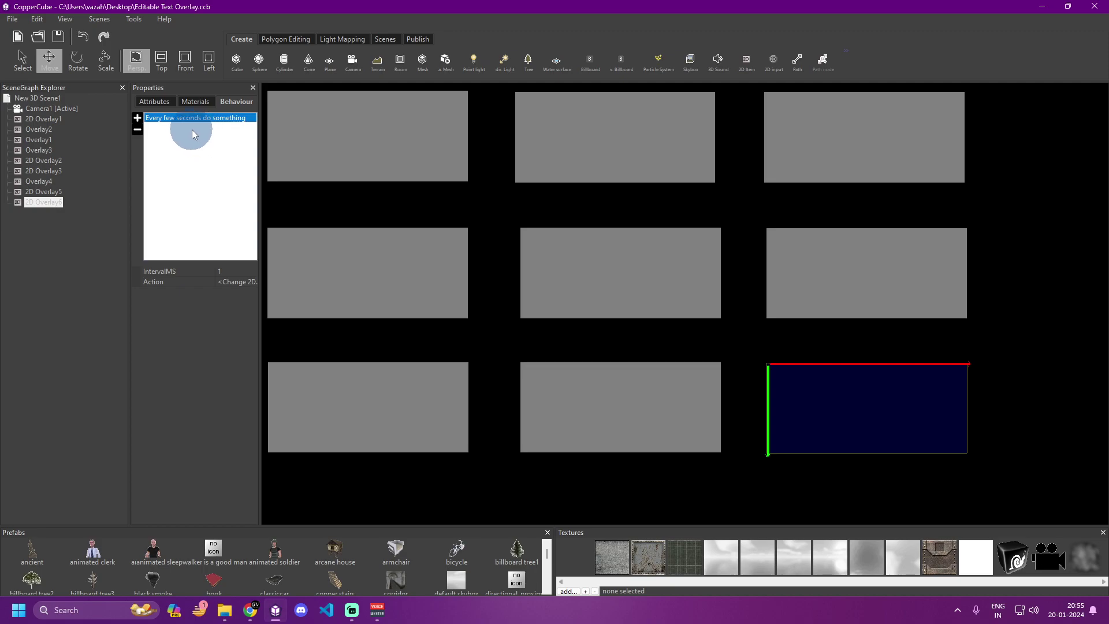
pyautogui.click(256, 283)
pyautogui.click(251, 283)
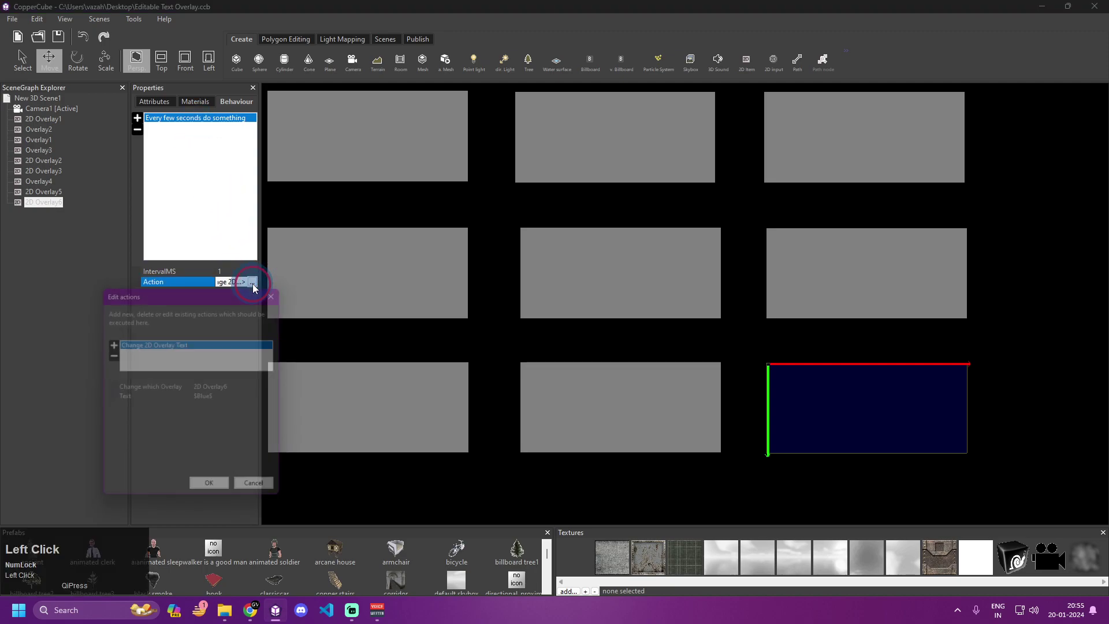
pyautogui.moveTo(236, 226); pyautogui.dragTo(236, 195)
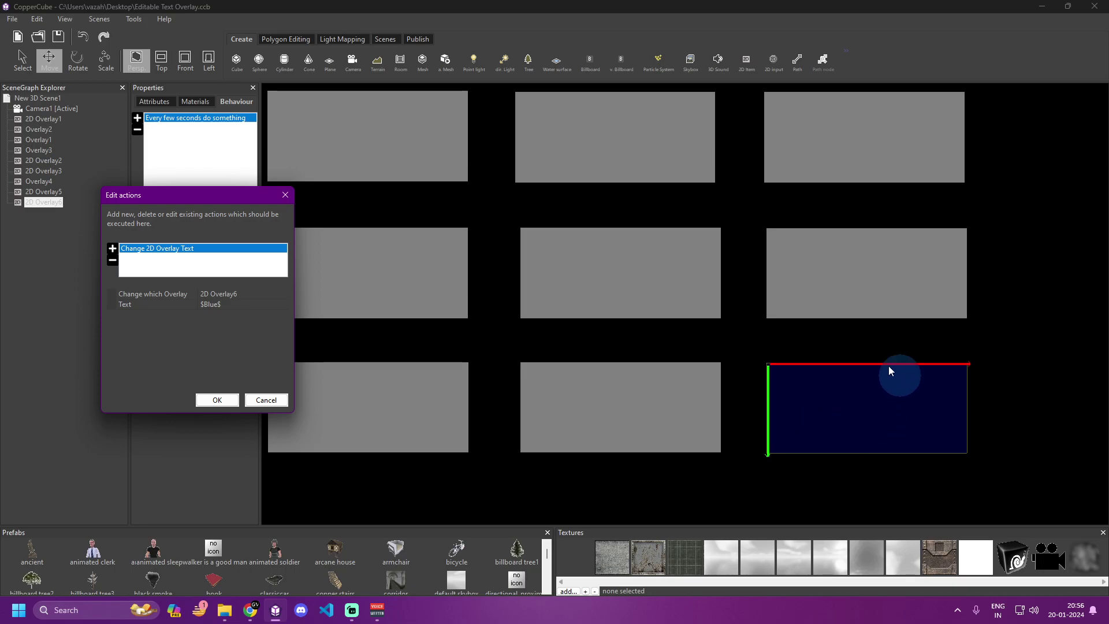
pyautogui.click(219, 397)
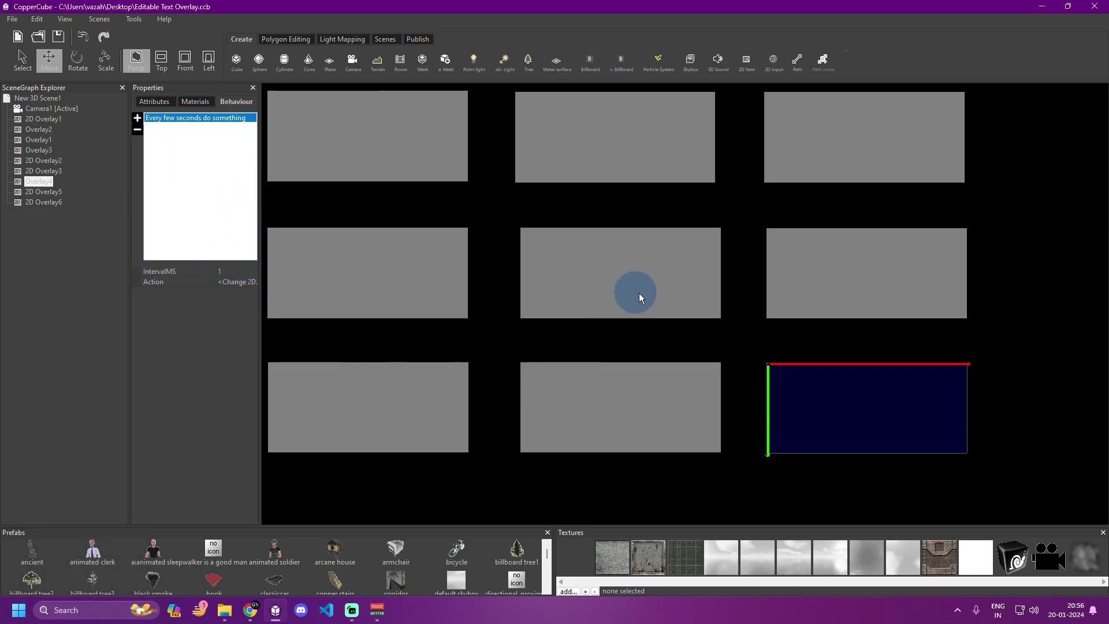
# - Review the Editable Text Overlay v1.4 behavior settings of 2D Overlay5, 2D Overlay2 and 2D Overlay3
pyautogui.click(762, 282)
pyautogui.click(778, 278)
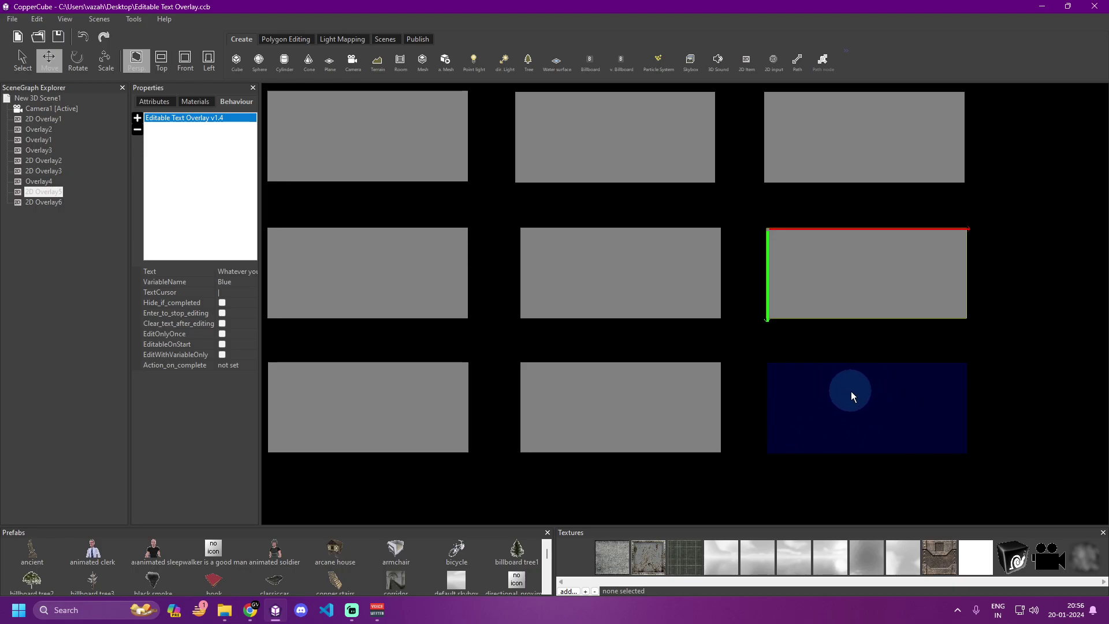
pyautogui.click(368, 403)
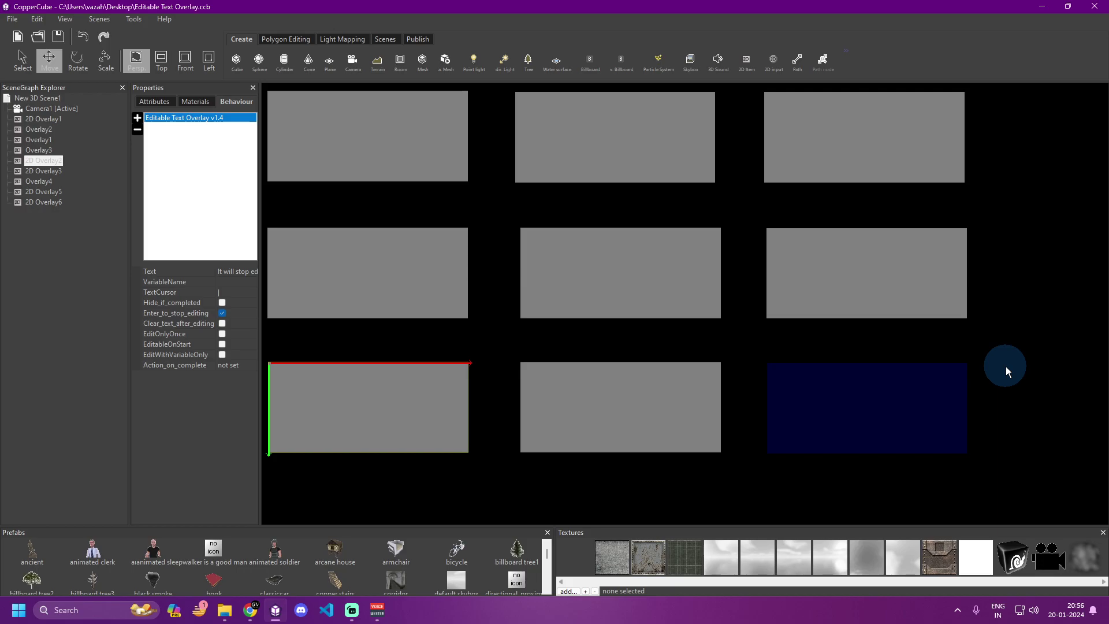
pyautogui.click(591, 400)
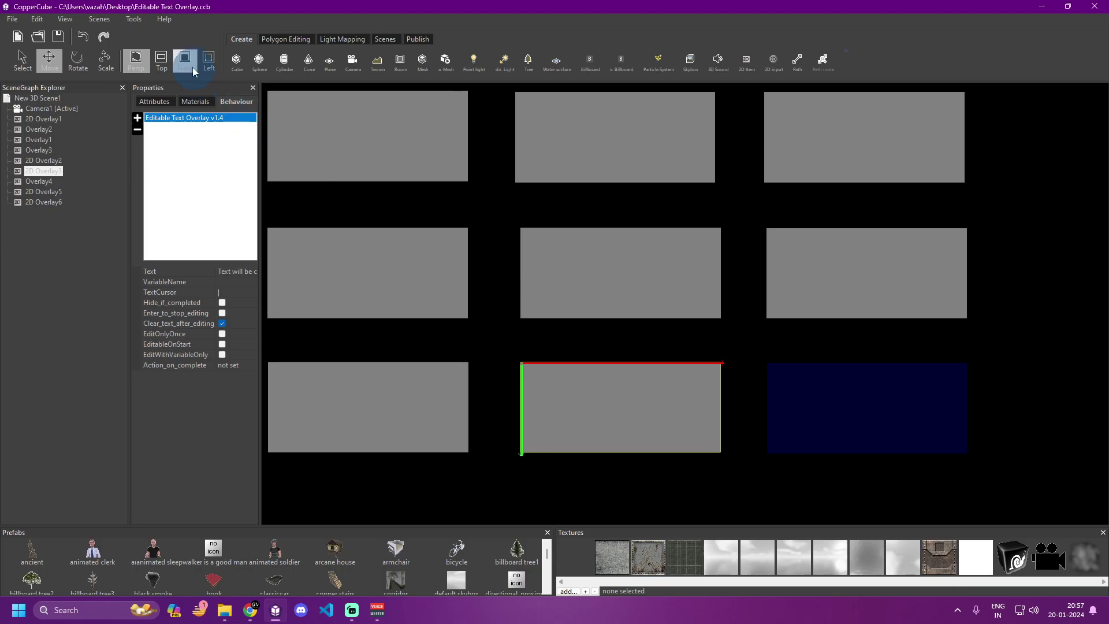
# - Set the Windows .exe publishing resolution to 1920 wide by 1080 high
pyautogui.click(135, 25)
pyautogui.click(142, 89)
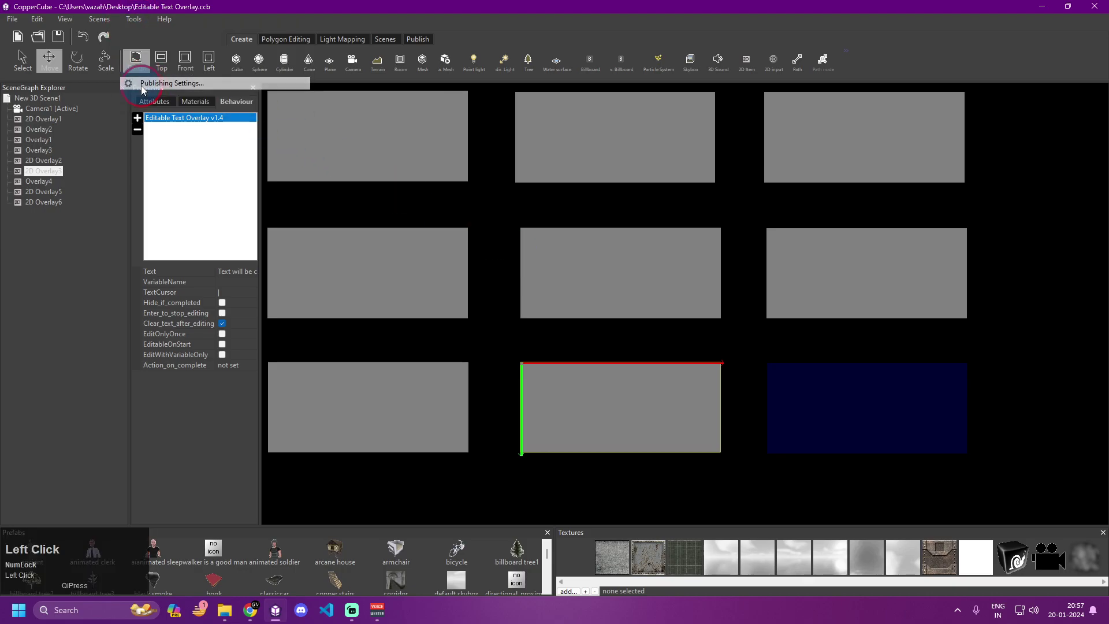
pyautogui.click(483, 167)
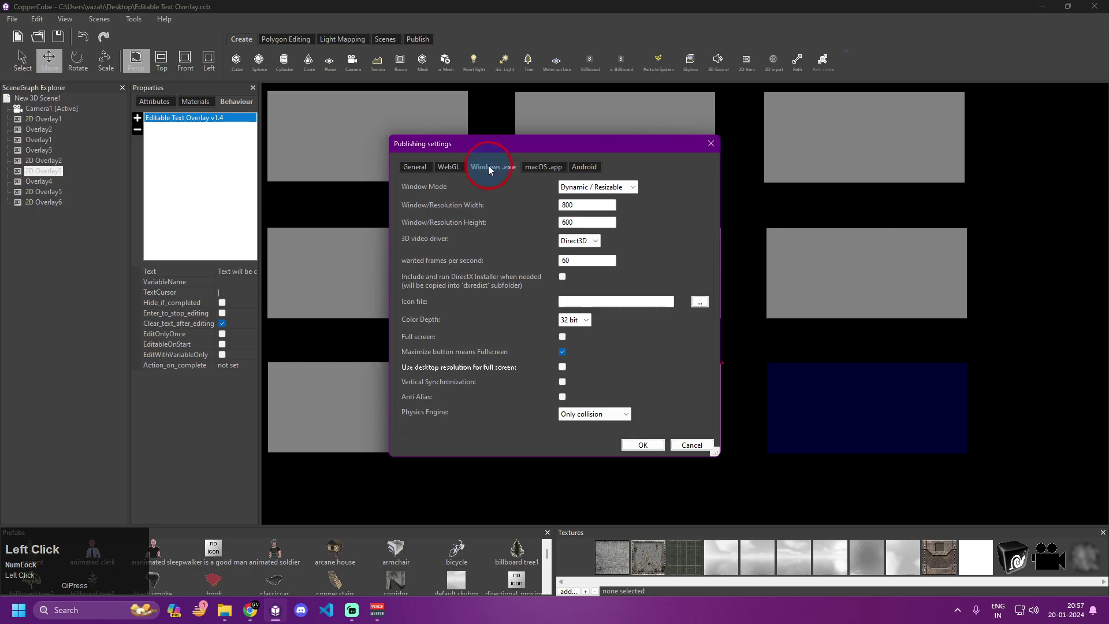
pyautogui.doubleClick(586, 205)
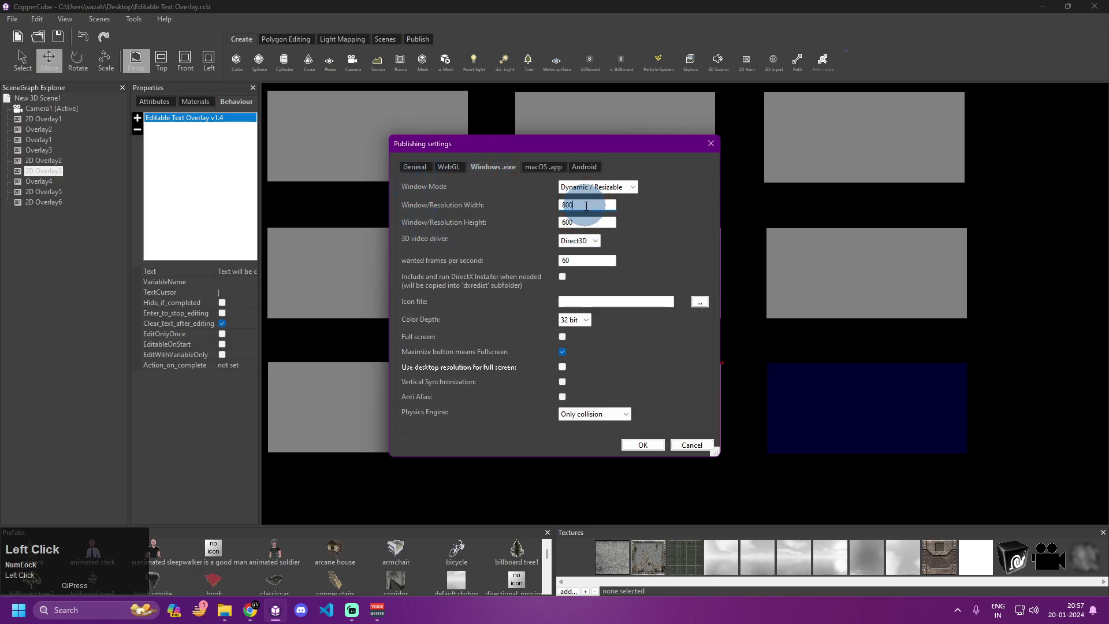
pyautogui.write('1920')
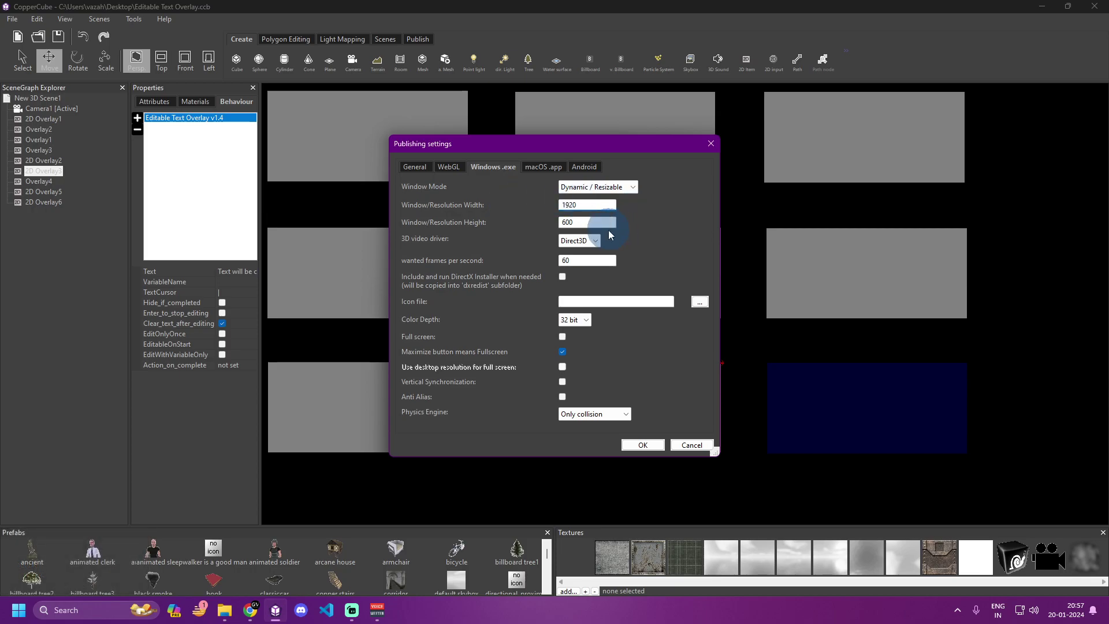
pyautogui.doubleClick(583, 224)
pyautogui.write('1080')
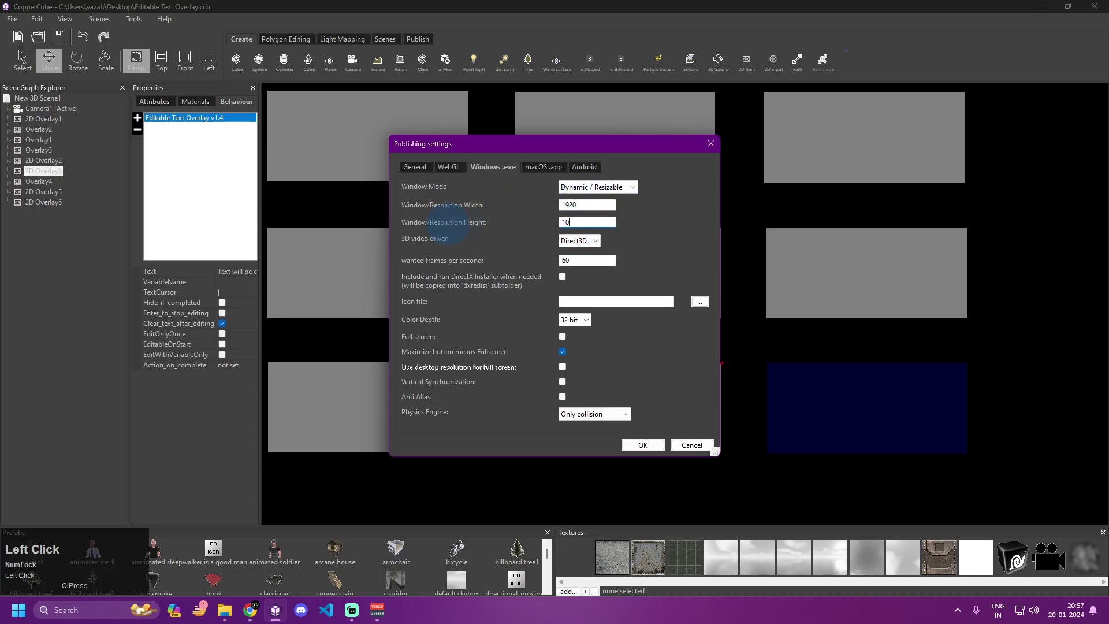
pyautogui.click(645, 442)
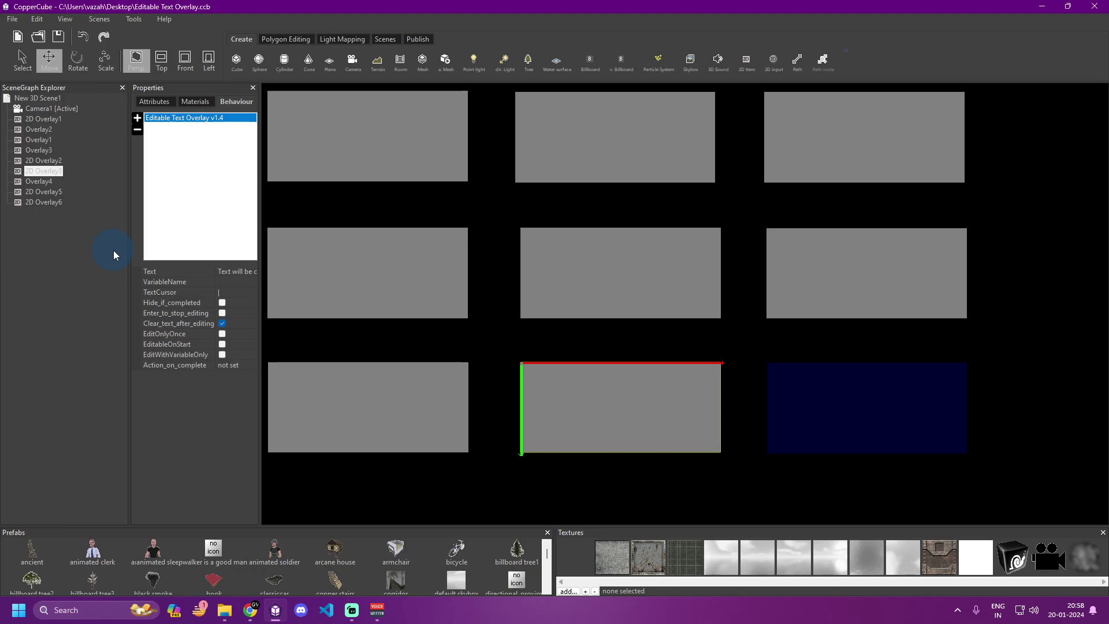
# - Launch the scene as a test application and compare the behavior settings of Overlay4 and Overlay1 back in the CopperCube editor
pyautogui.press('ctrl')
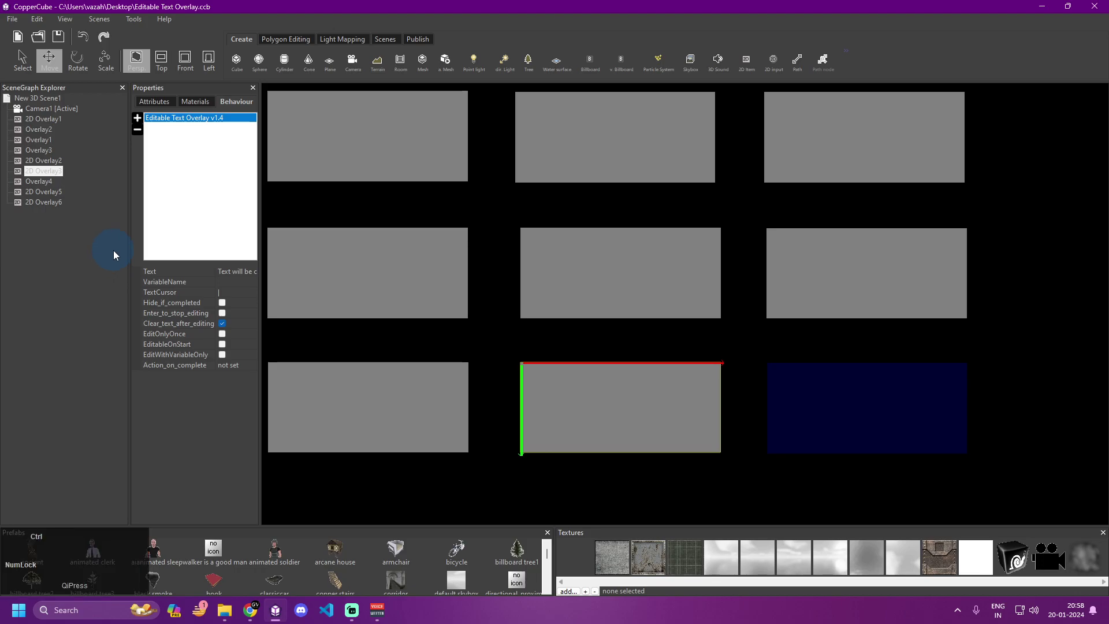
pyautogui.hotkey('ctrl', 'F10')
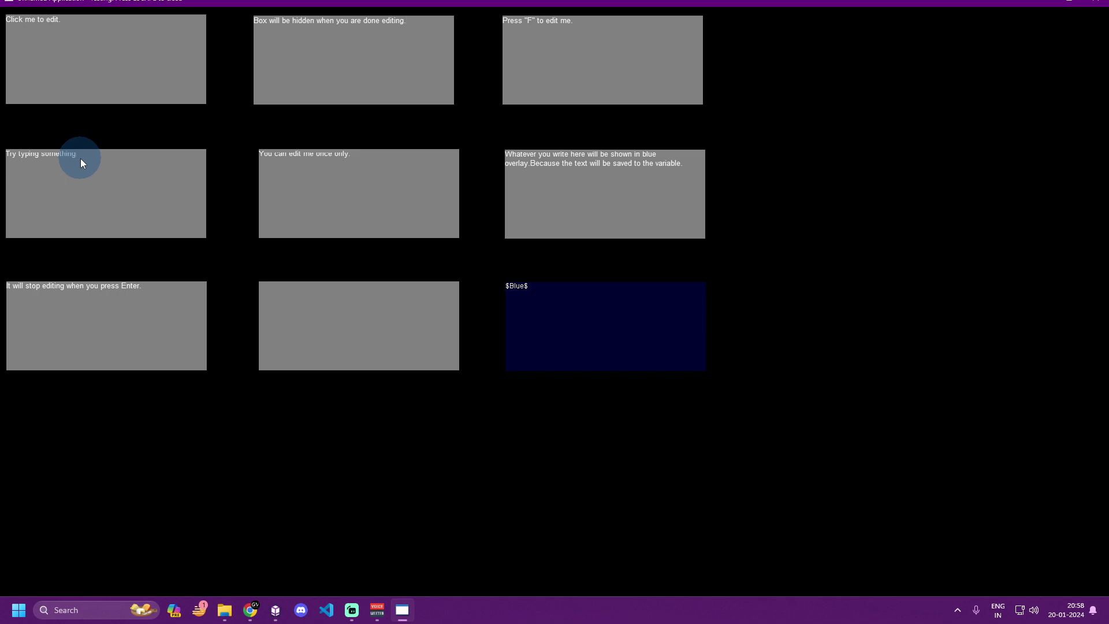
pyautogui.click(276, 613)
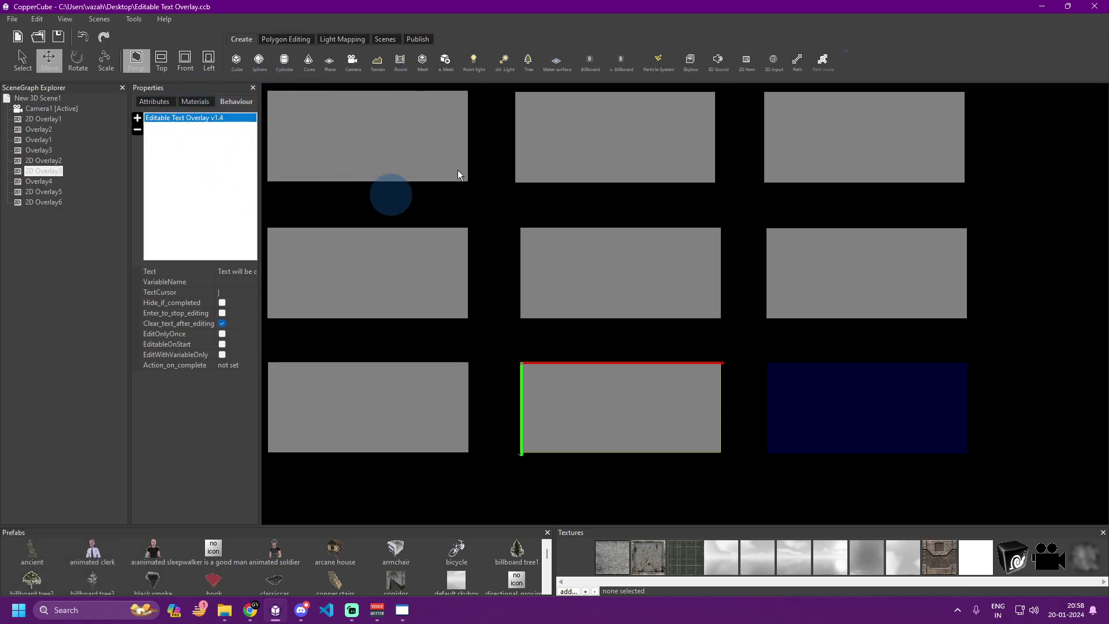
pyautogui.click(604, 141)
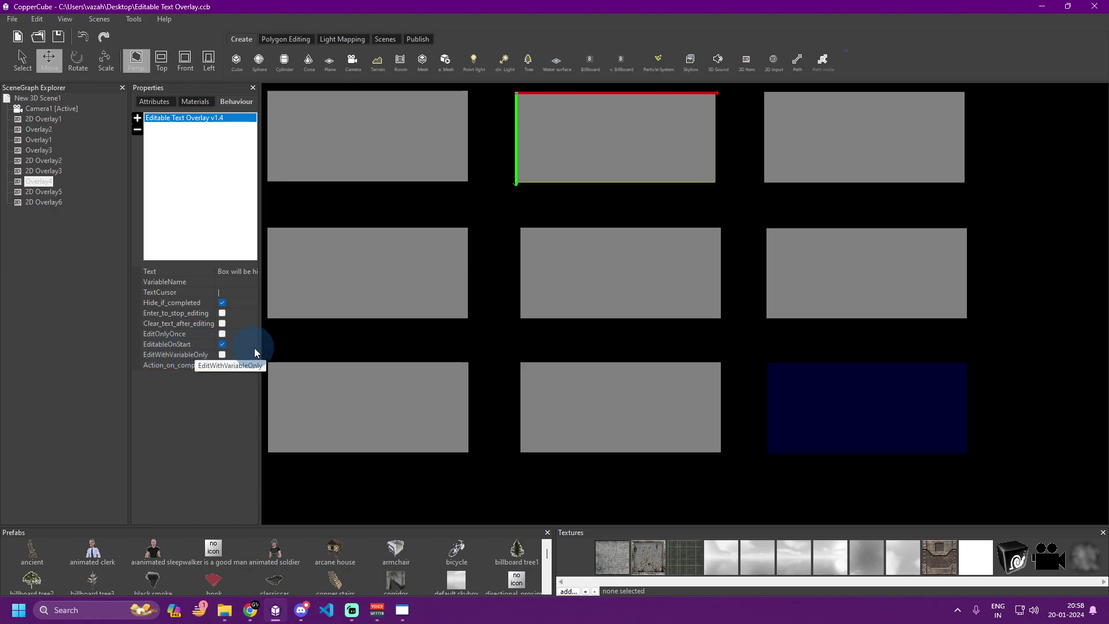
pyautogui.click(370, 275)
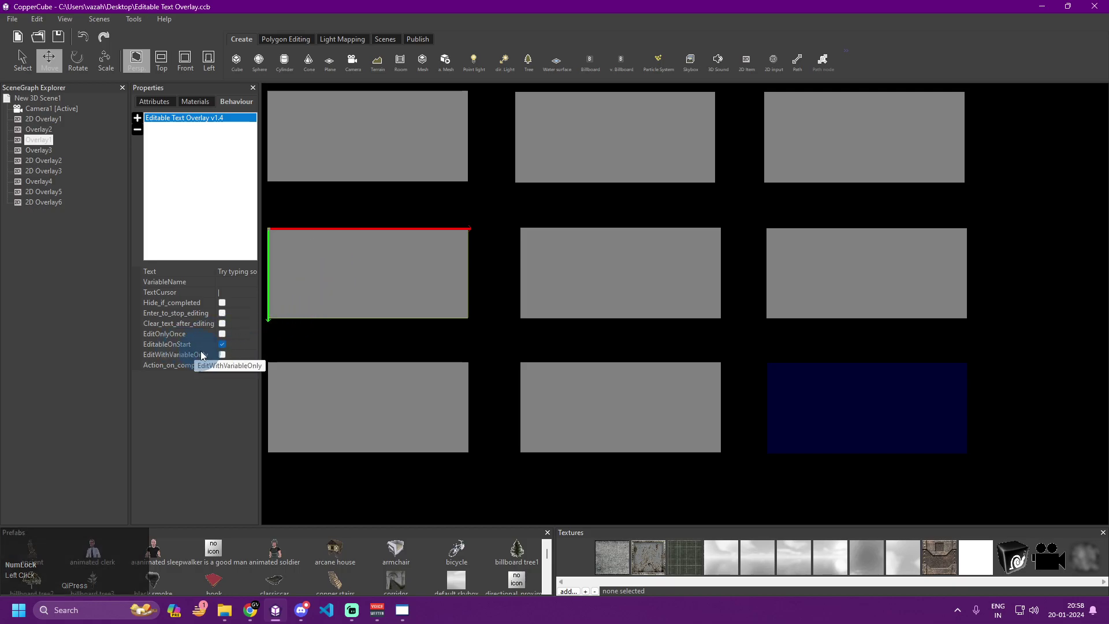
# - Enter 1234 in the running test's editable overlays and show the Editable Text Overlay entry on the CopperCube extensions page in the browser
pyautogui.click(402, 609)
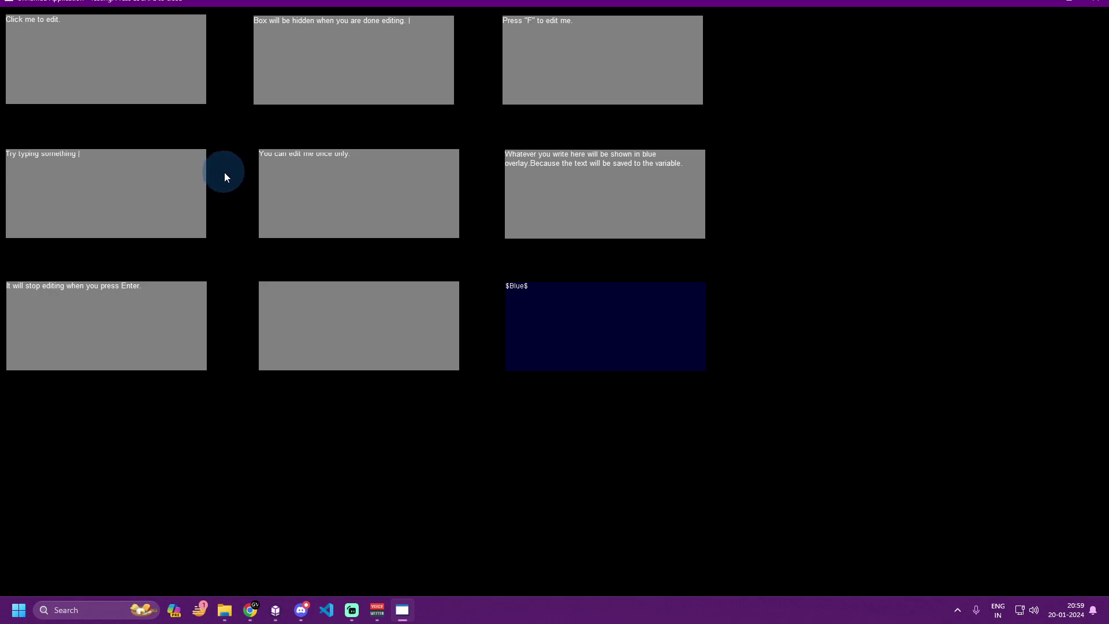
pyautogui.write('1234')
pyautogui.click(250, 610)
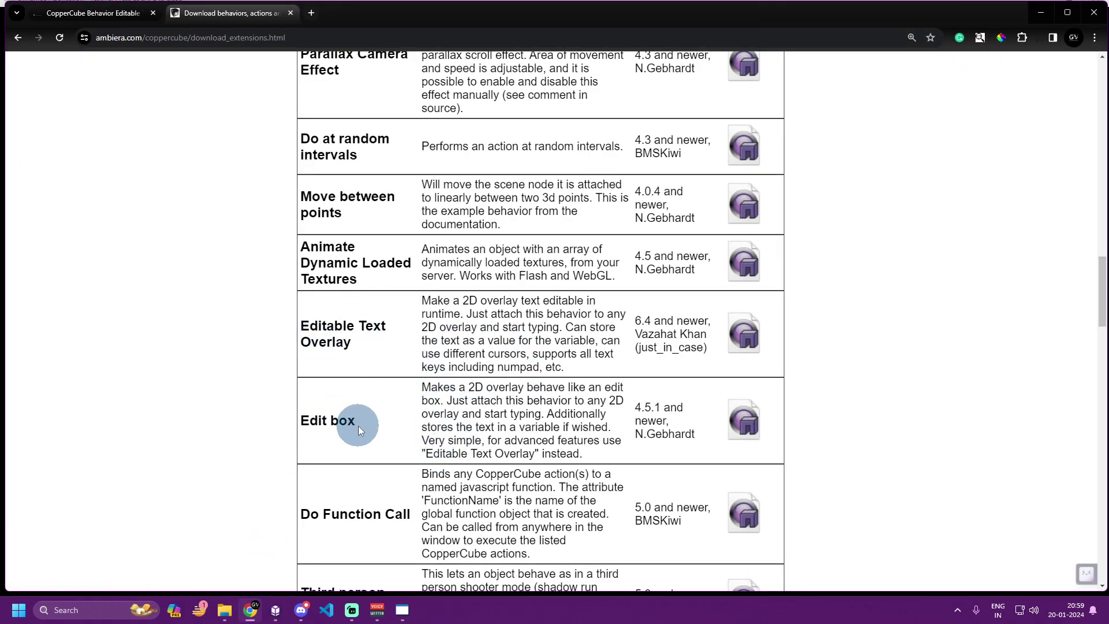
# - Return to the running test and append "Subscribes to my youtube channel" after 1234 in the active overlays
pyautogui.click(402, 610)
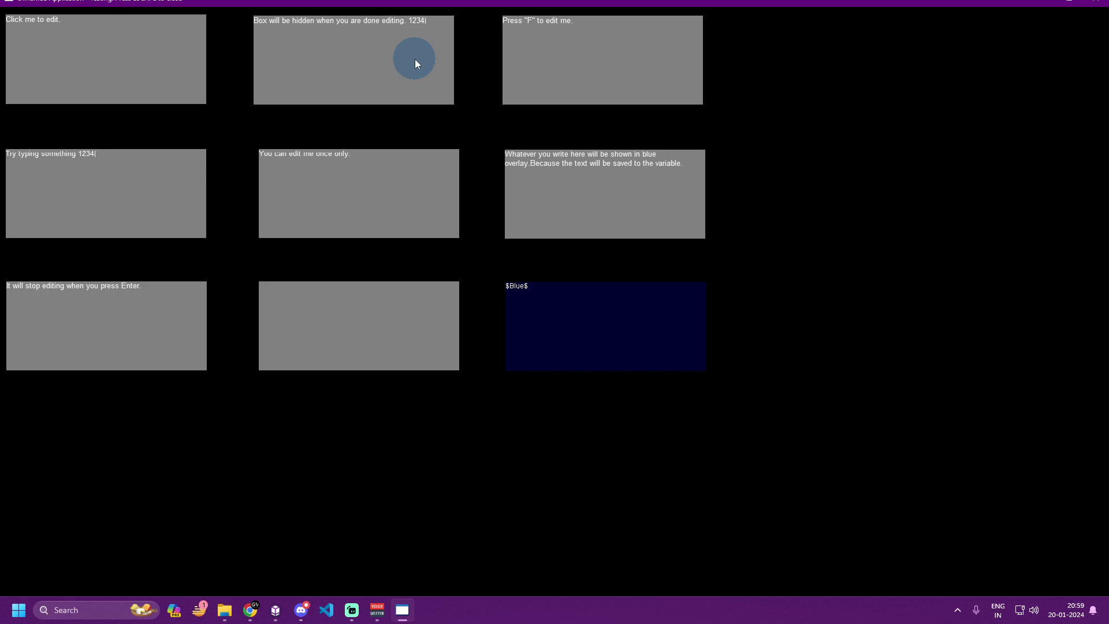
pyautogui.press('Num_Lock')
pyautogui.press('Right')
pyautogui.press('space')
pyautogui.write('Subscribes to my ')
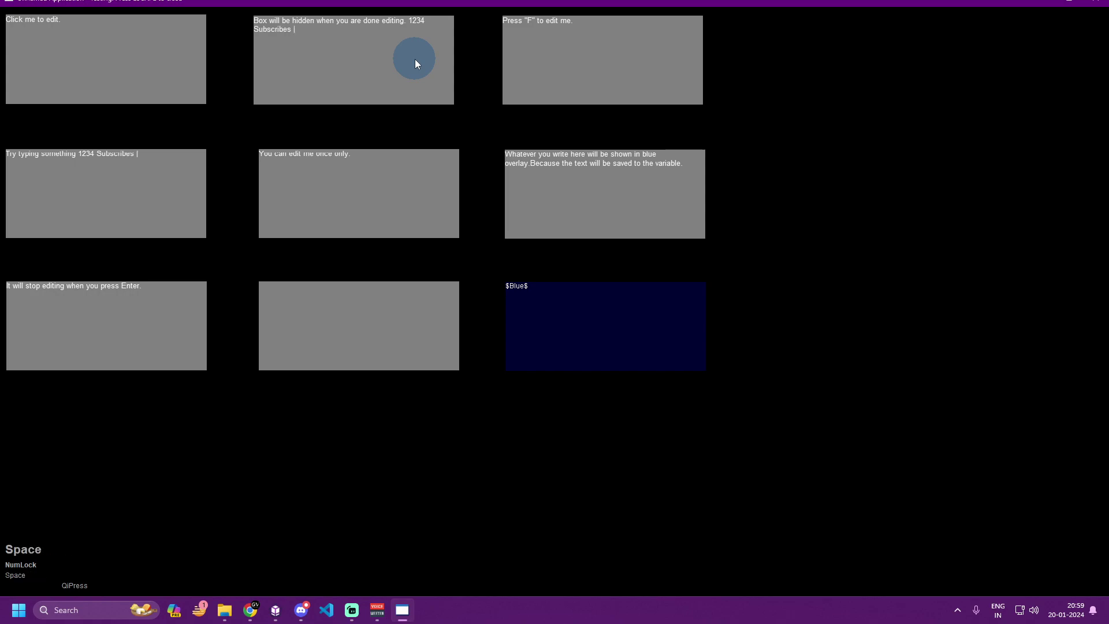
pyautogui.write('youtuvebe channel')
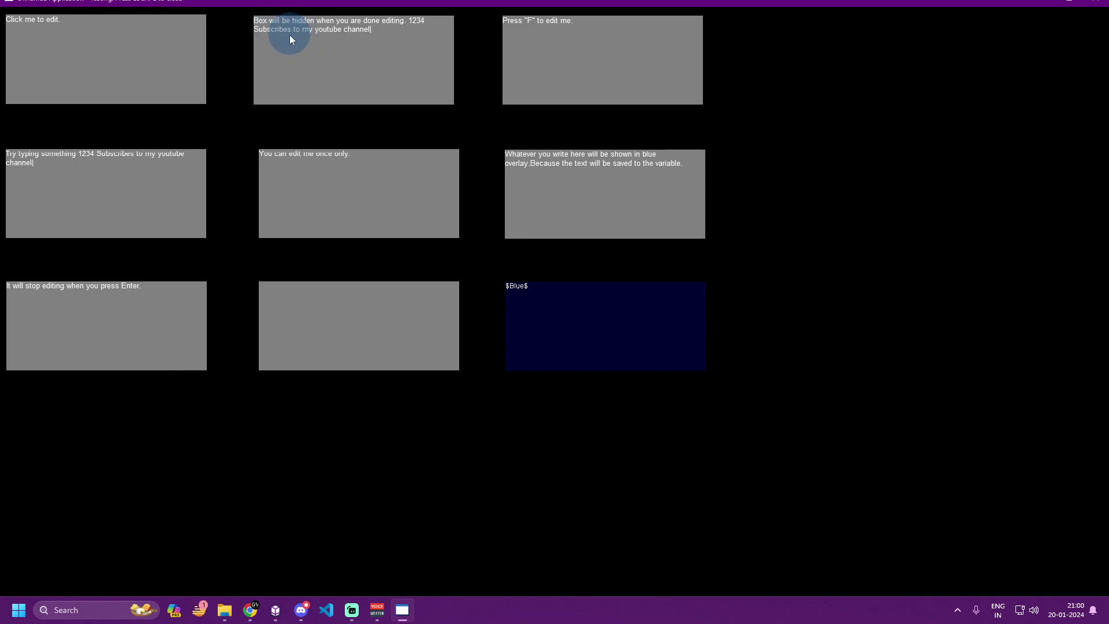
# - Correct "Subscribes" to "Subscribe" in the active overlays' text by moving the text cursor back to the extra letter
pyautogui.press('Left')
pyautogui.press('Left')
pyautogui.press('Left')
pyautogui.press('Left')
pyautogui.press('Left')
pyautogui.press('Left')
pyautogui.press('Left')
pyautogui.press('Left')
pyautogui.press('Left')
pyautogui.press('Left')
pyautogui.press('Left')
pyautogui.press('Left')
pyautogui.press('Left')
pyautogui.press('Left')
pyautogui.press('Left')
pyautogui.press('Left')
pyautogui.press('Left')
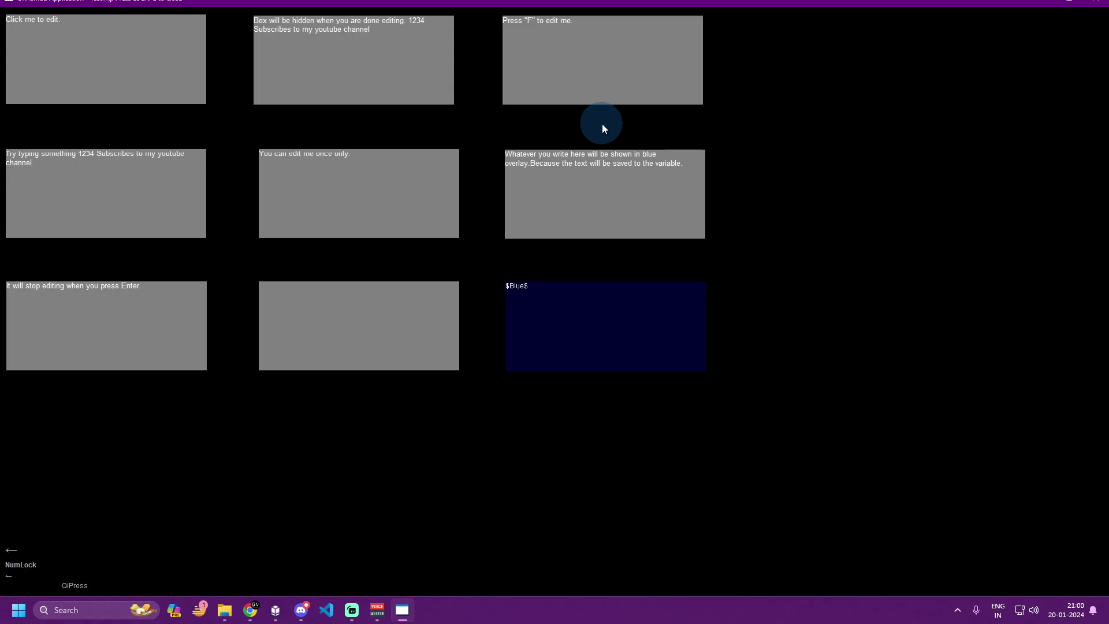
pyautogui.press('BackSpace')
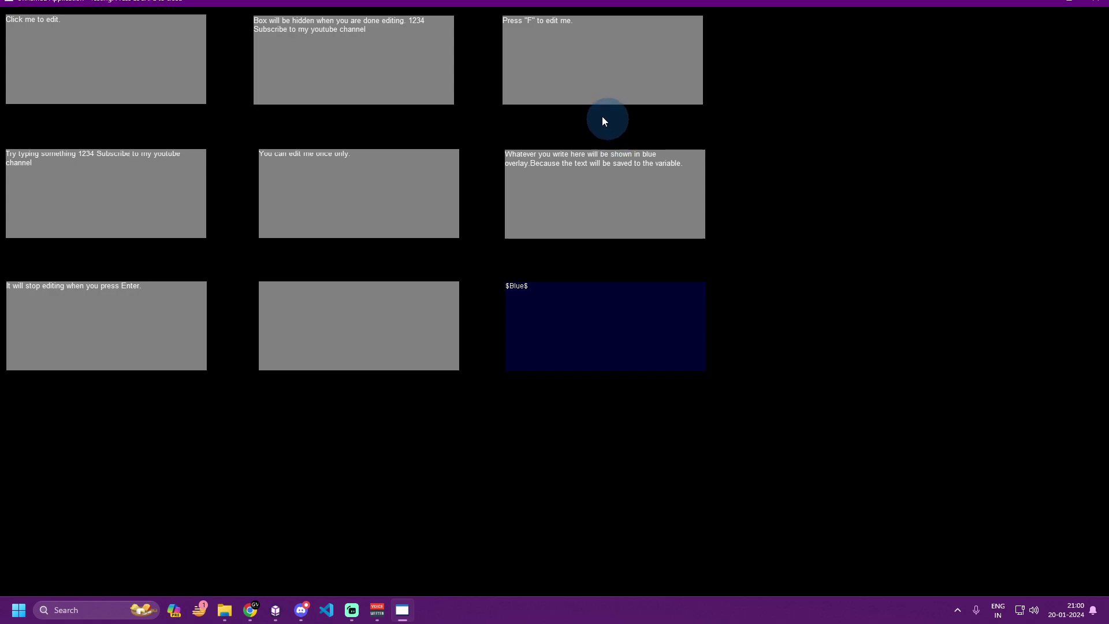
# - Check the Editable Text Overlay description on the CopperCube extensions page in the browser and return to the running test
pyautogui.click(250, 610)
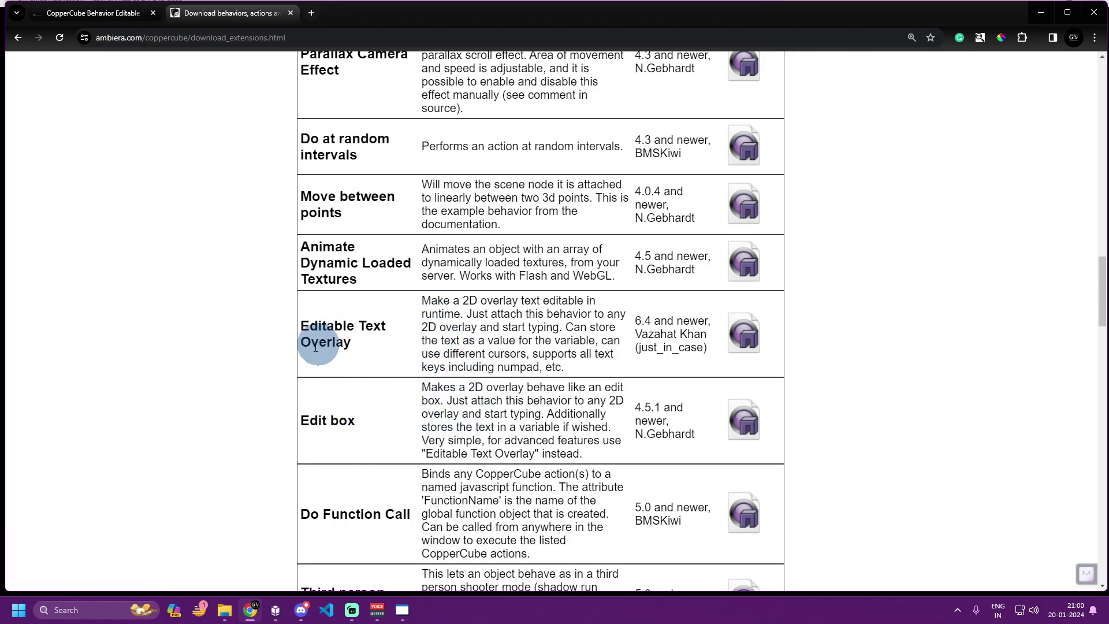
pyautogui.click(397, 580)
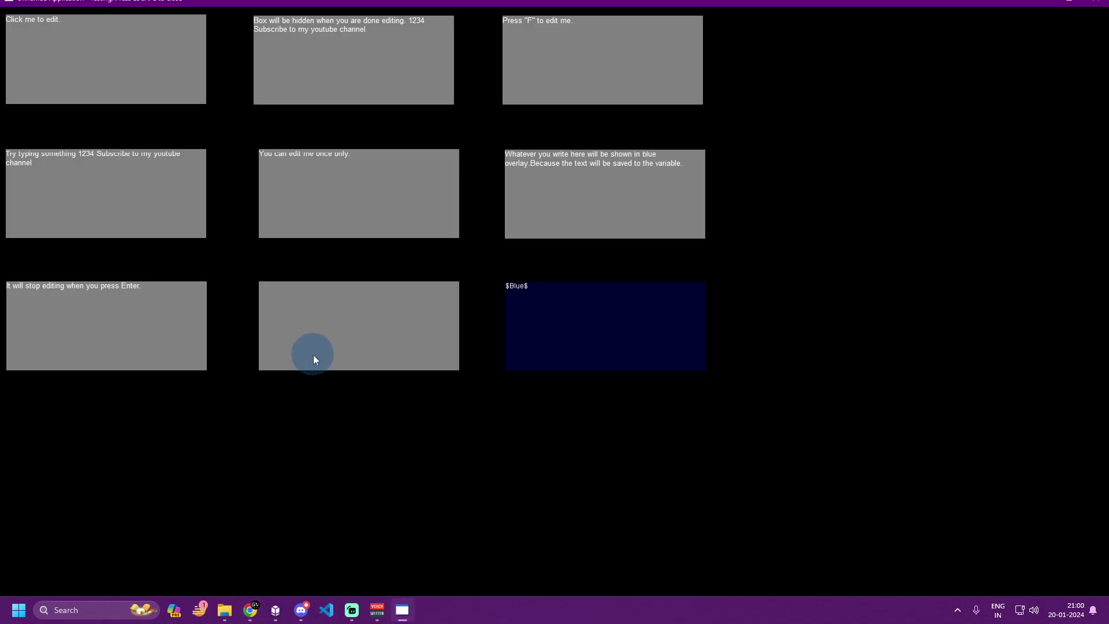
# - Append the channel owner's name in capitals to the active overlays' text and end editing
pyautogui.press('Num_Lock')
pyautogui.press('shift')
pyautogui.write('V')
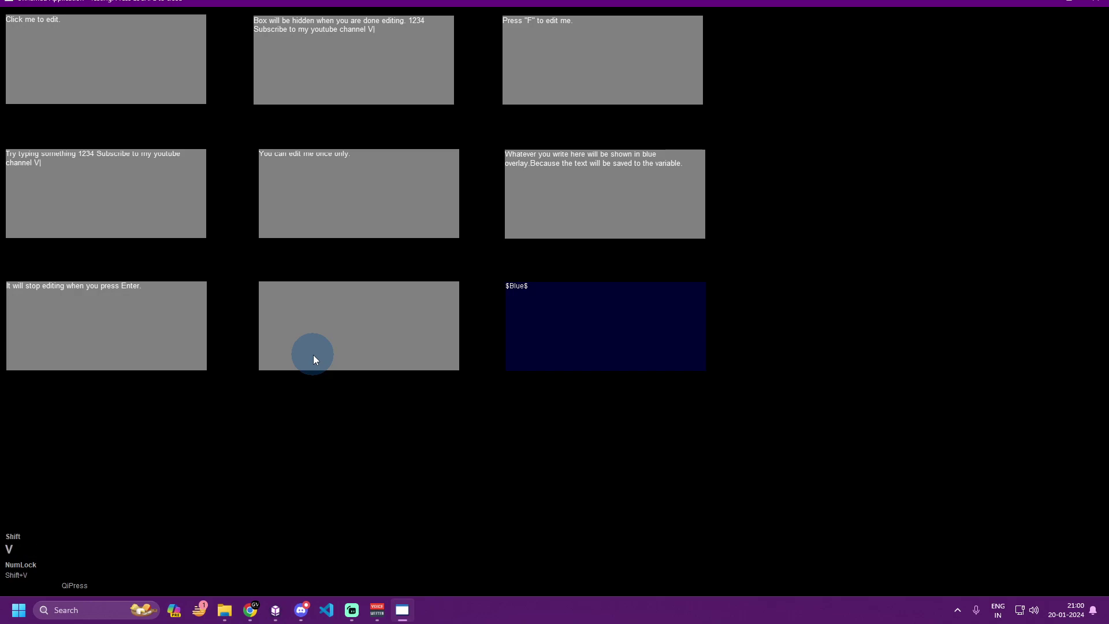
pyautogui.write('AZAHAT')
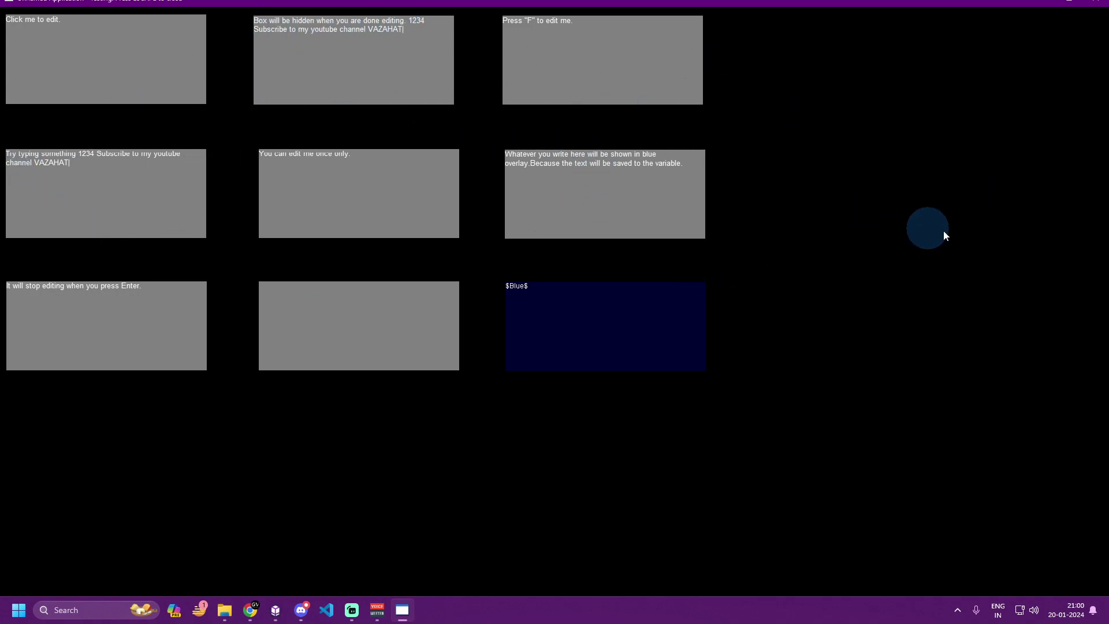
pyautogui.click(949, 251)
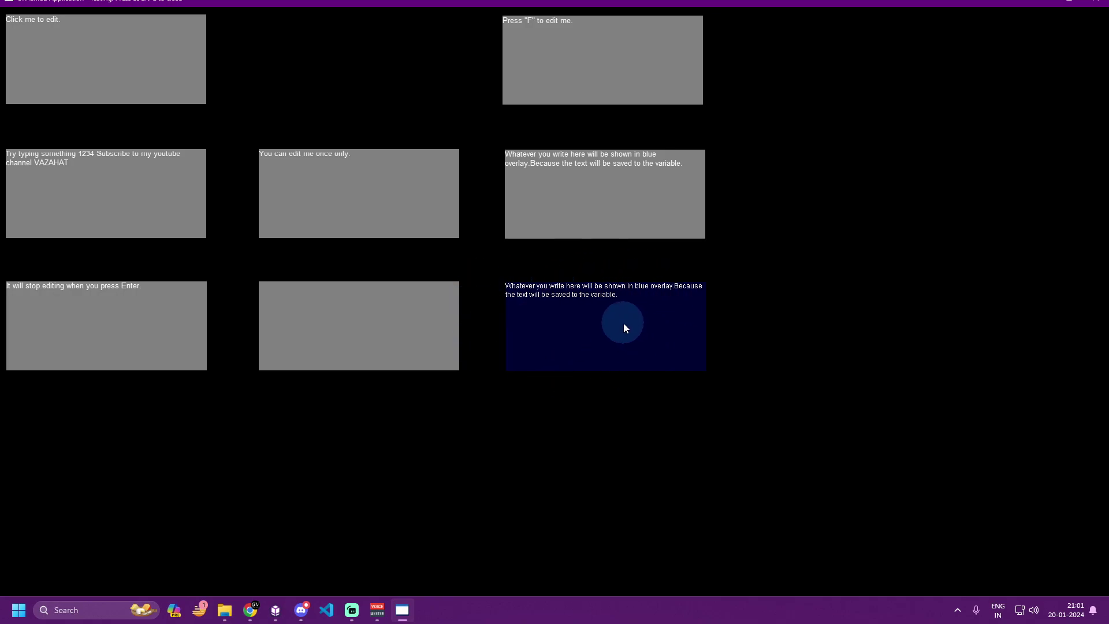
# - Edit the overlay mirrored in the blue one and delete everything after "Whatever you write here will be shown in blue overlay"
pyautogui.click(692, 167)
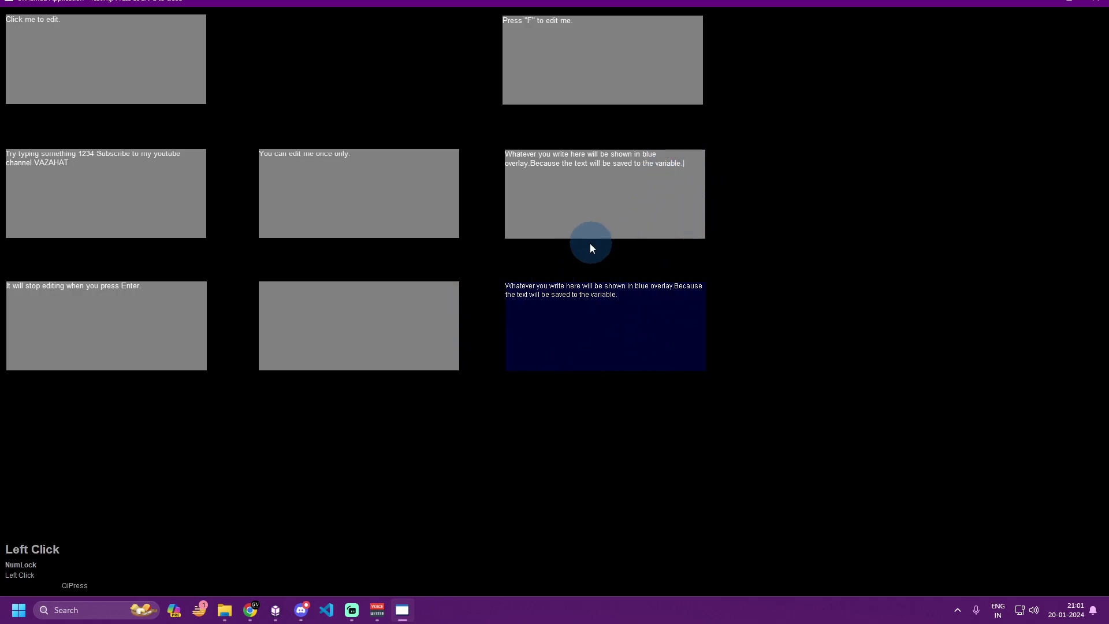
pyautogui.press('BackSpace')
pyautogui.press('BackSpace')
pyautogui.press('BackSpace')
pyautogui.press('BackSpace')
pyautogui.press('BackSpace')
pyautogui.press('BackSpace')
pyautogui.press('BackSpace')
pyautogui.press('BackSpace')
pyautogui.press('BackSpace')
pyautogui.press('BackSpace')
pyautogui.press('BackSpace')
pyautogui.press('BackSpace')
pyautogui.press('BackSpace')
pyautogui.press('BackSpace')
pyautogui.press('BackSpace')
pyautogui.press('BackSpace')
pyautogui.press('BackSpace')
pyautogui.press('BackSpace')
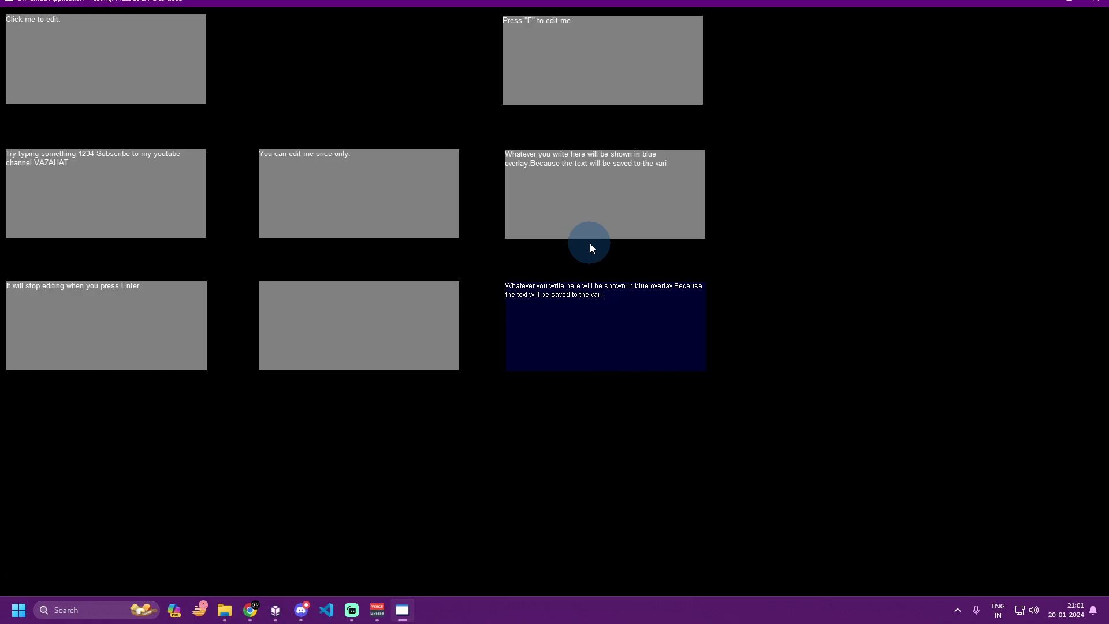
pyautogui.press('BackSpace')
pyautogui.press('BackSpace')
pyautogui.press('BackSpace')
pyautogui.press('BackSpace')
pyautogui.press('BackSpace')
pyautogui.press('BackSpace')
pyautogui.press('BackSpace')
pyautogui.press('BackSpace')
pyautogui.press('BackSpace')
pyautogui.press('BackSpace')
pyautogui.press('BackSpace')
pyautogui.press('BackSpace')
pyautogui.press('BackSpace')
pyautogui.press('BackSpace')
pyautogui.press('BackSpace')
pyautogui.press('BackSpace')
pyautogui.press('BackSpace')
pyautogui.press('BackSpace')
pyautogui.press('BackSpace')
pyautogui.press('BackSpace')
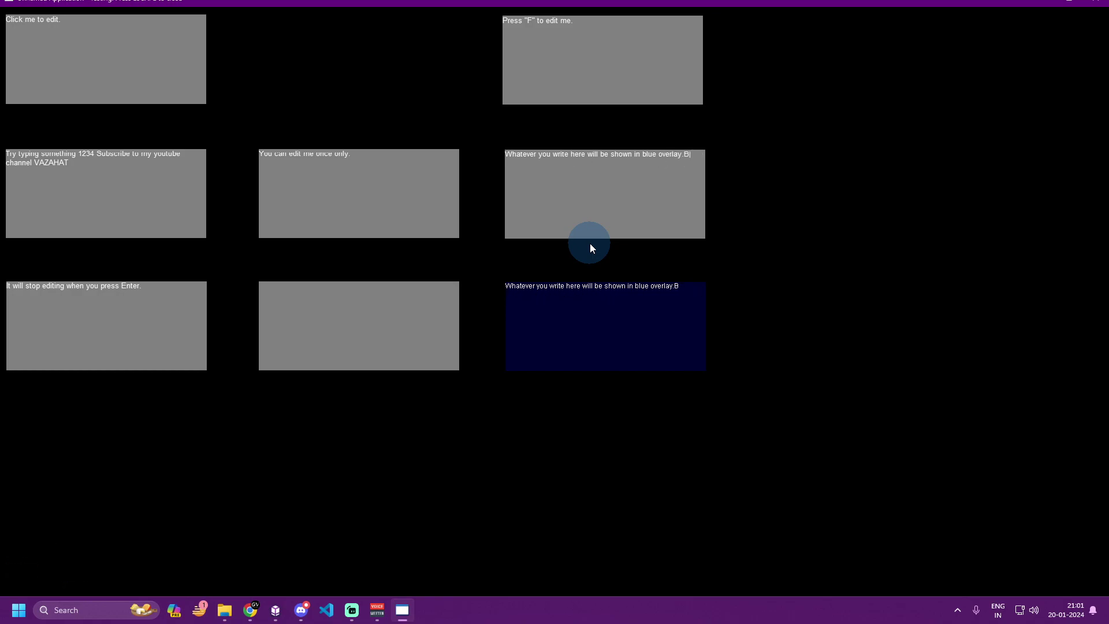
pyautogui.press('BackSpace')
pyautogui.press('BackSpace')
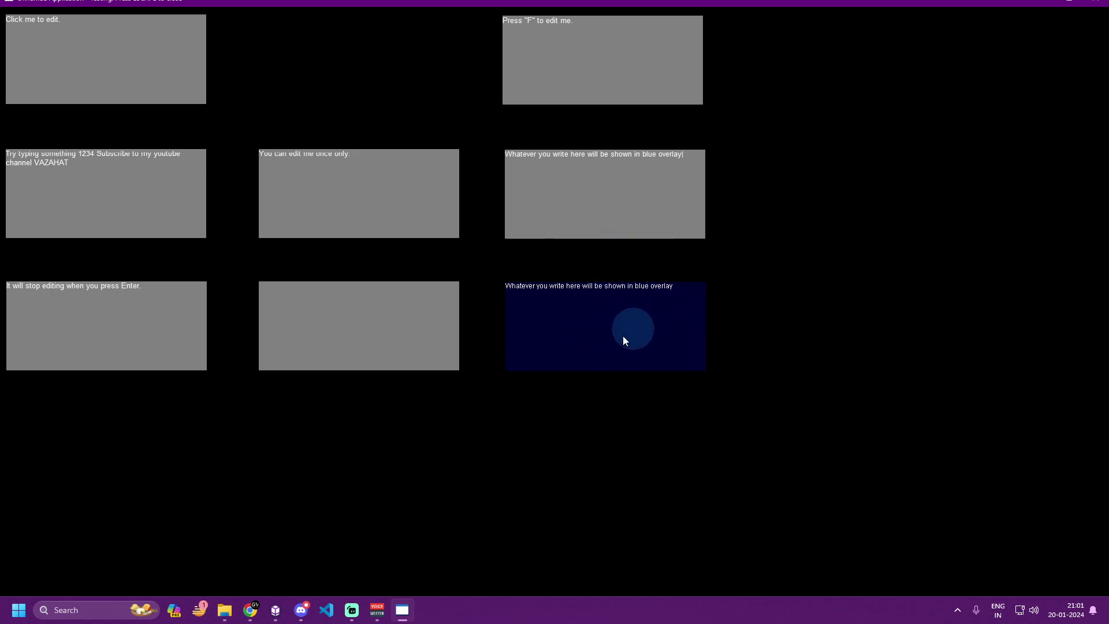
# - Append "hello fkjak" to the mirrored overlay, using its "f" to activate the Press "F" overlay, then end editing and test typing with no overlay active
pyautogui.write('hello')
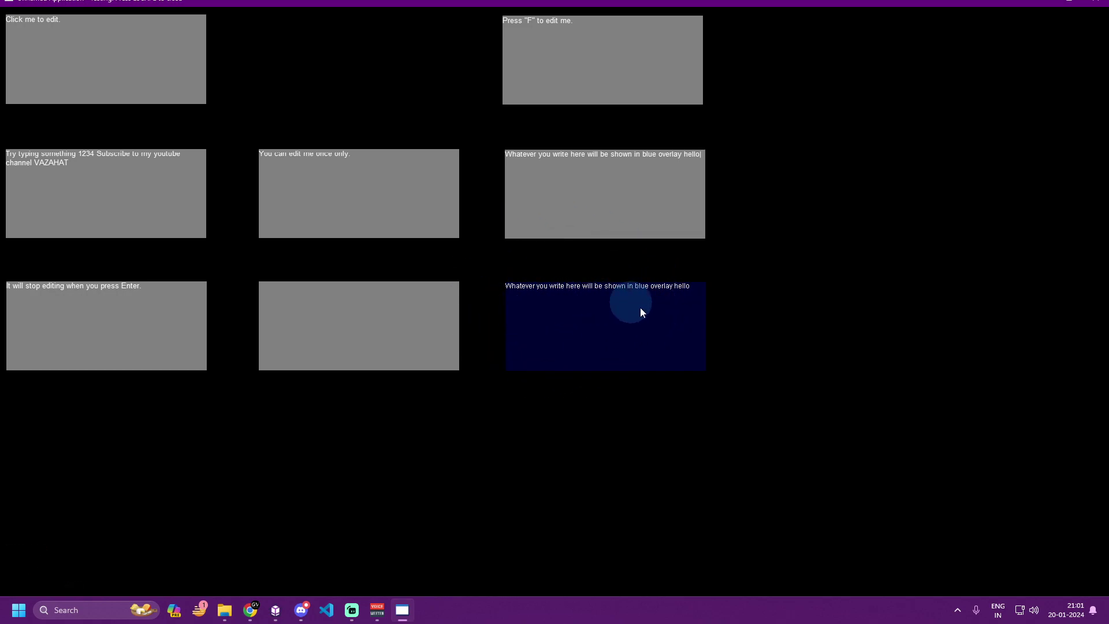
pyautogui.write('fkjak')
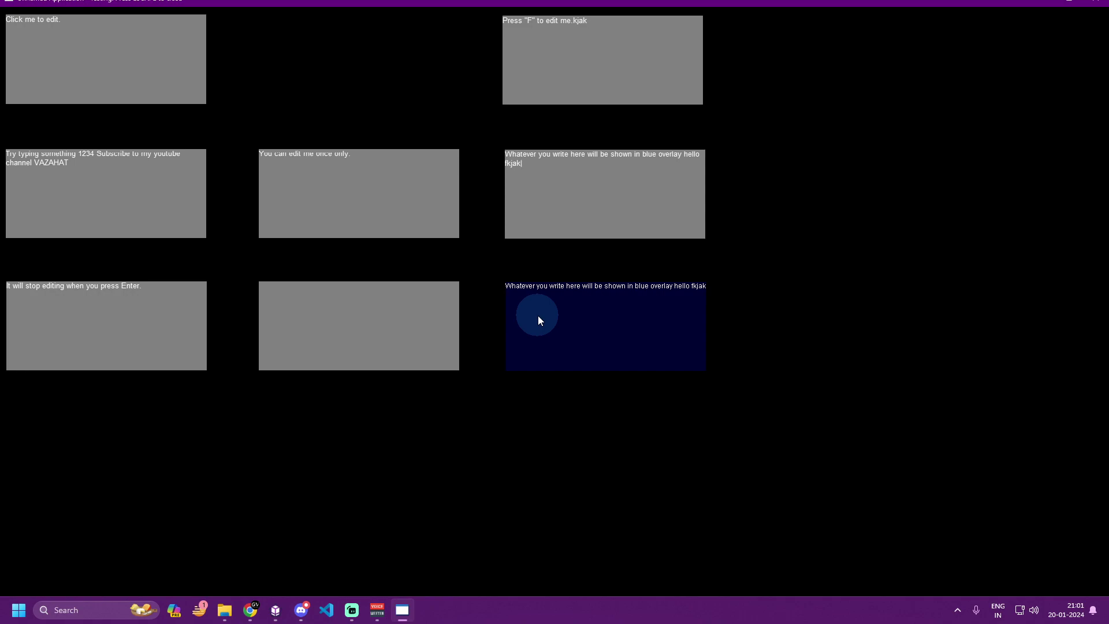
pyautogui.click(932, 308)
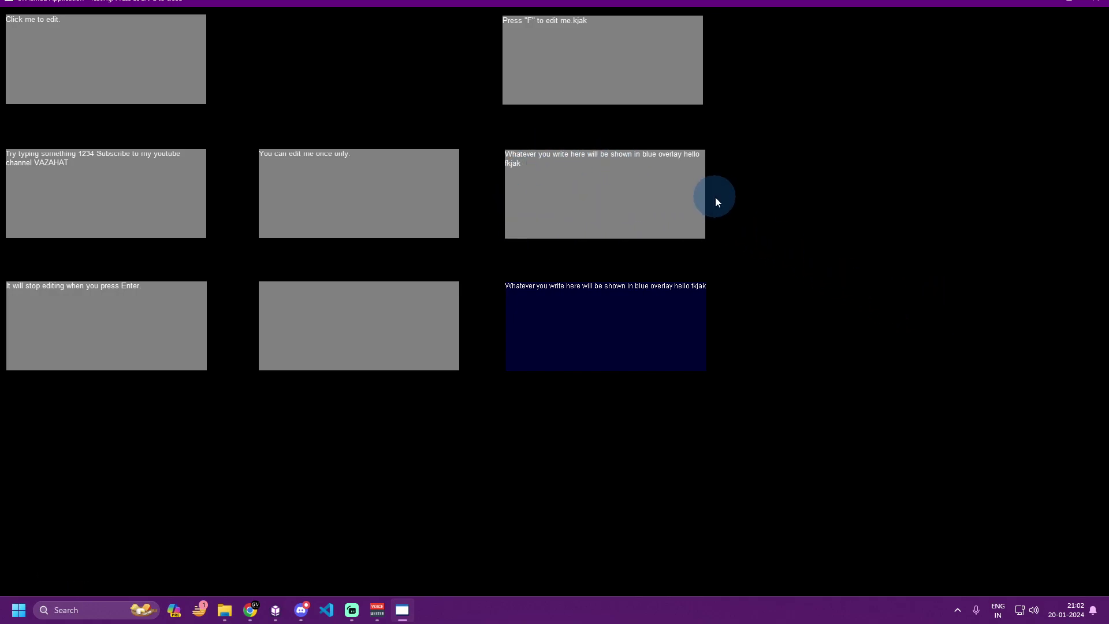
pyautogui.write('tyahskjas')
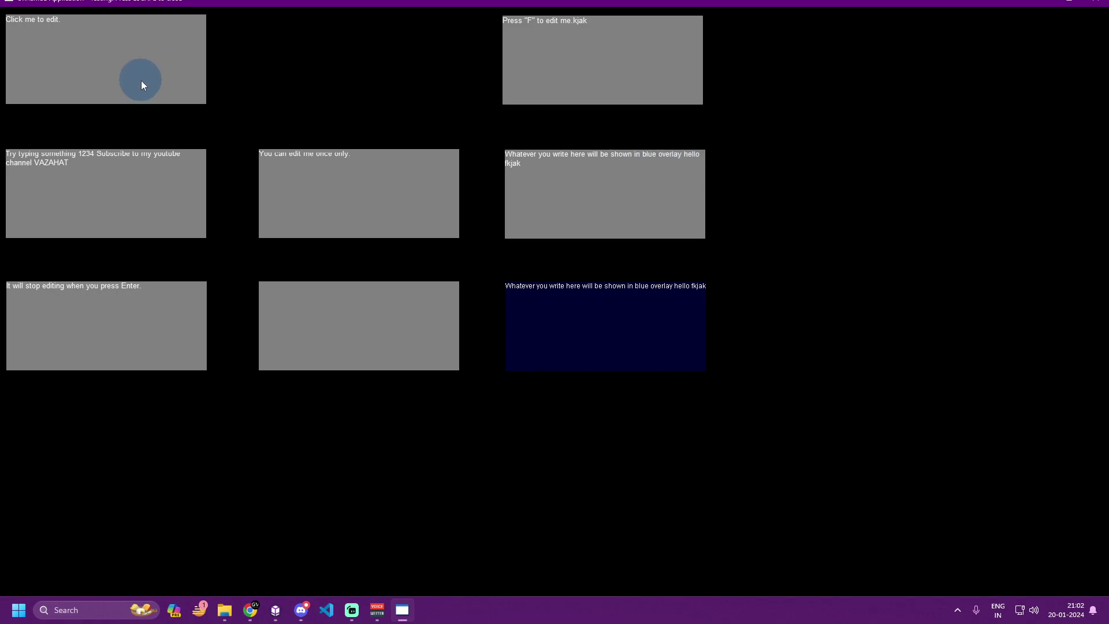
# - Activate the "Click me to edit." overlay and compare its text cursor with the TextCursor setting in the CopperCube editor
pyautogui.click(78, 27)
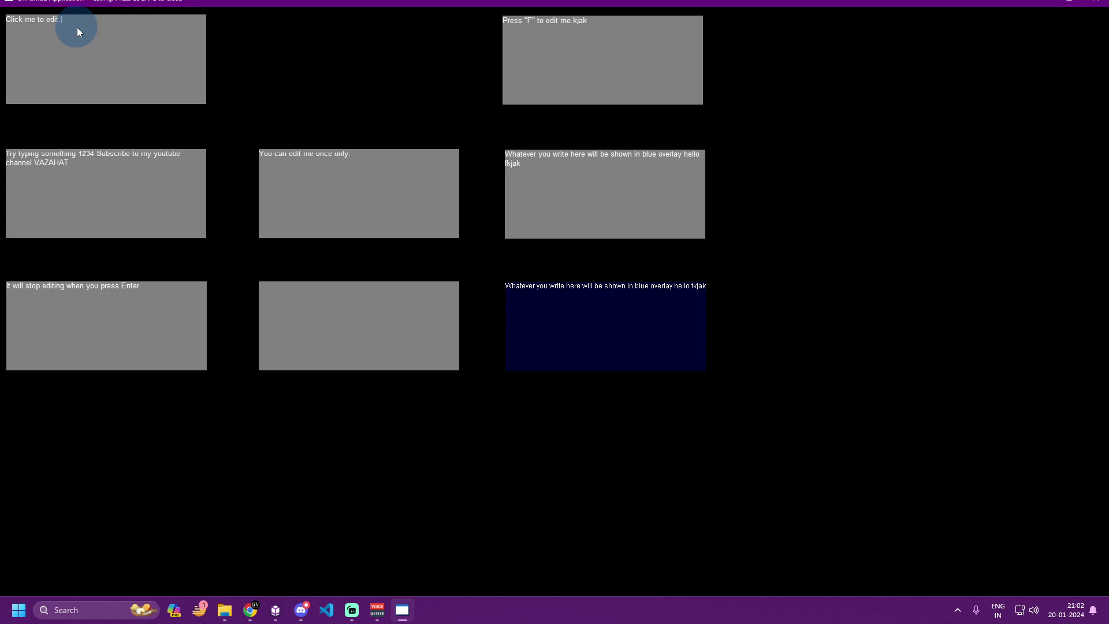
pyautogui.click(275, 610)
pyautogui.click(362, 173)
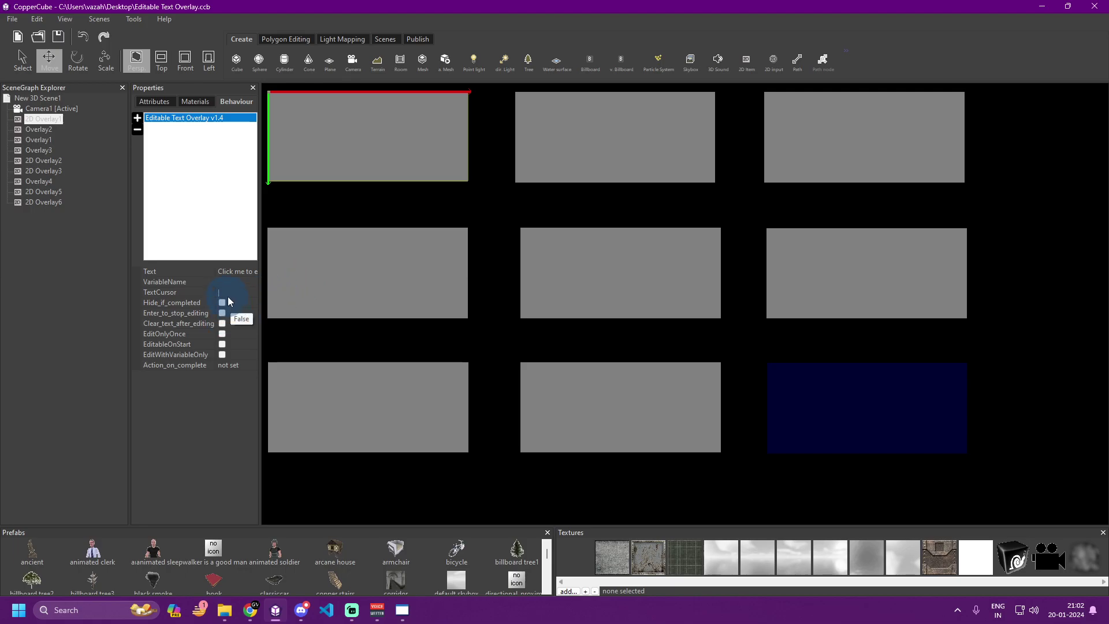
pyautogui.click(402, 610)
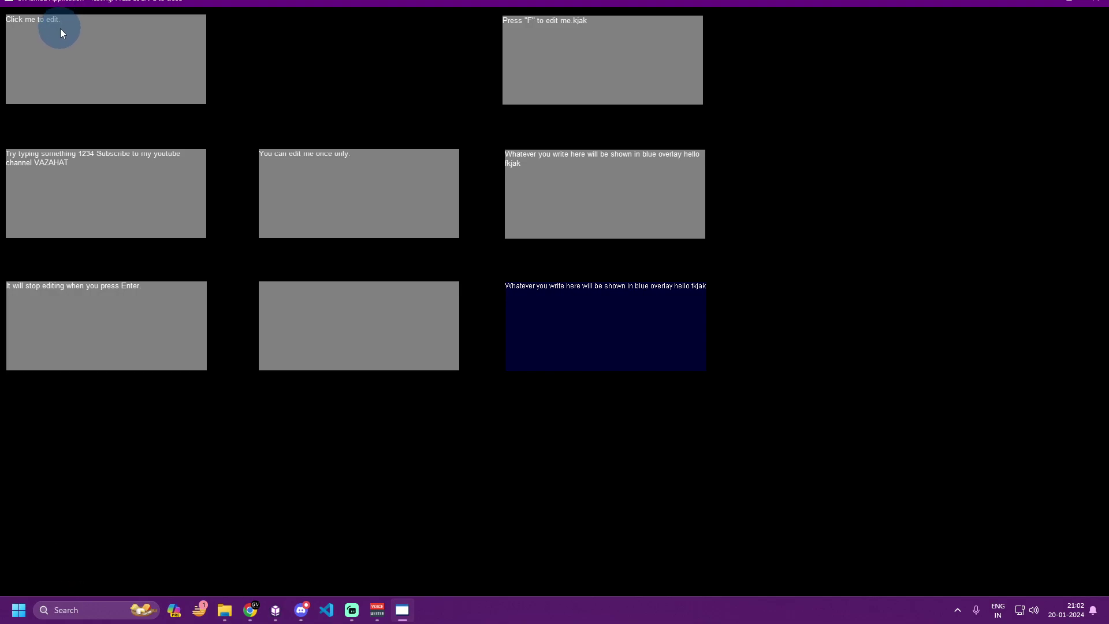
pyautogui.click(275, 610)
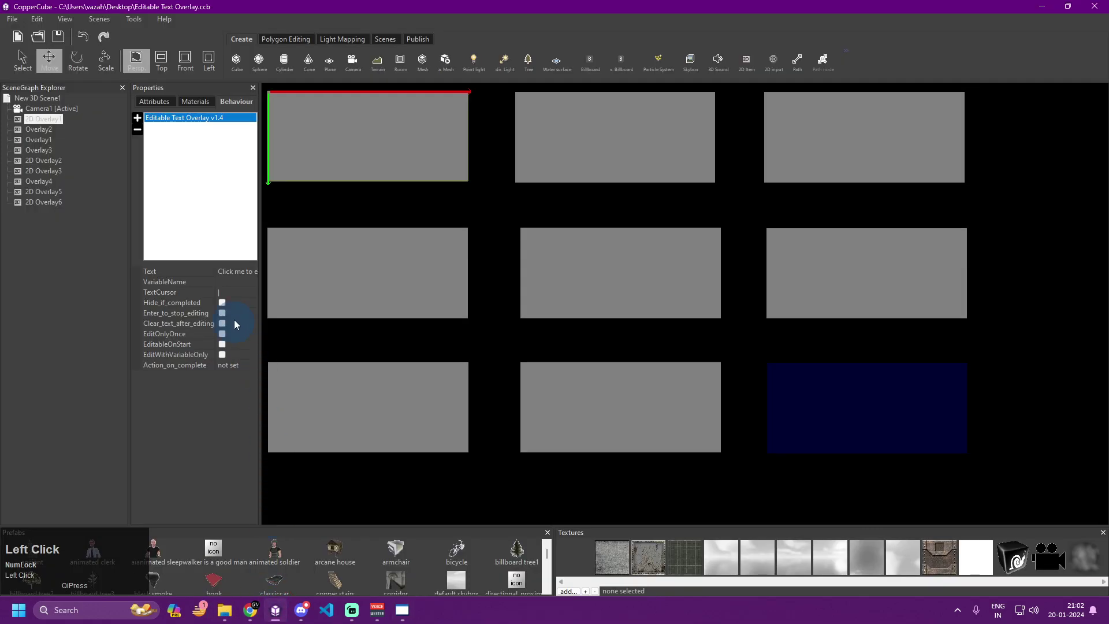
# - Try "_" and "?" as the TextCursor character in the first overlay's Editable Text Overlay behavior
pyautogui.click(236, 302)
pyautogui.click(237, 292)
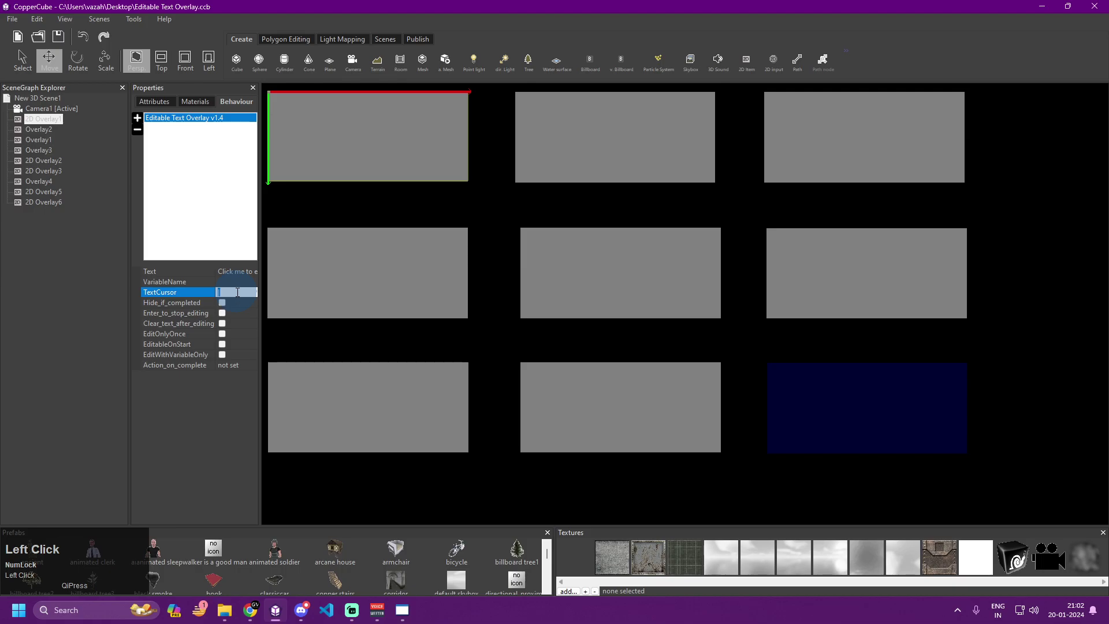
pyautogui.write('_')
pyautogui.write('?')
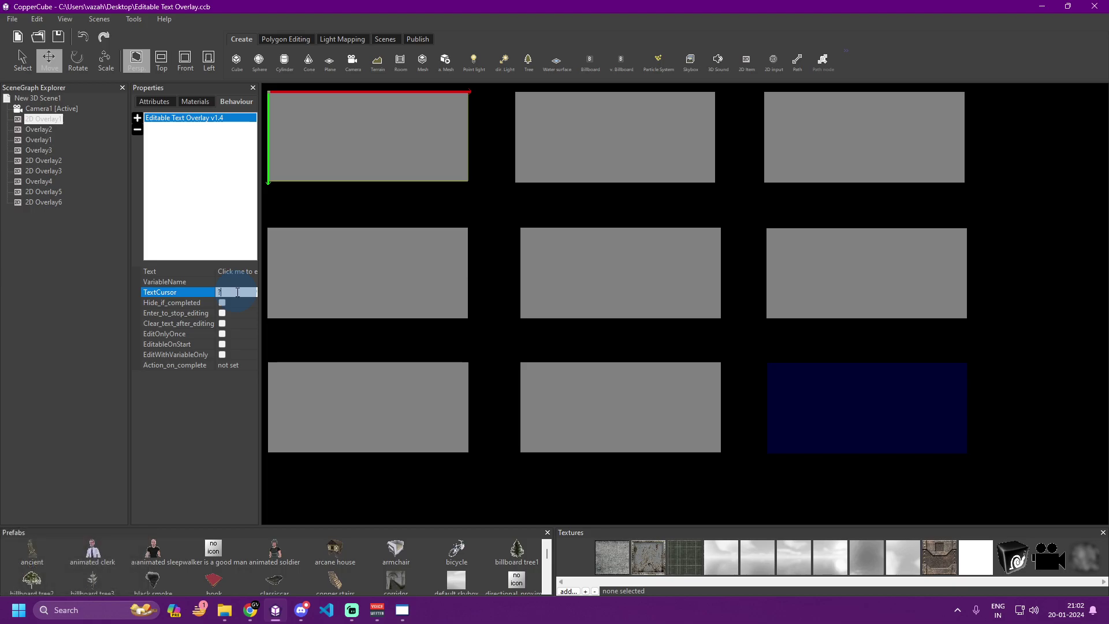
pyautogui.click(234, 292)
# - Return to the running test and append "Like this video if you found it interesiting" to the "Click me to edit." overlay
pyautogui.click(402, 611)
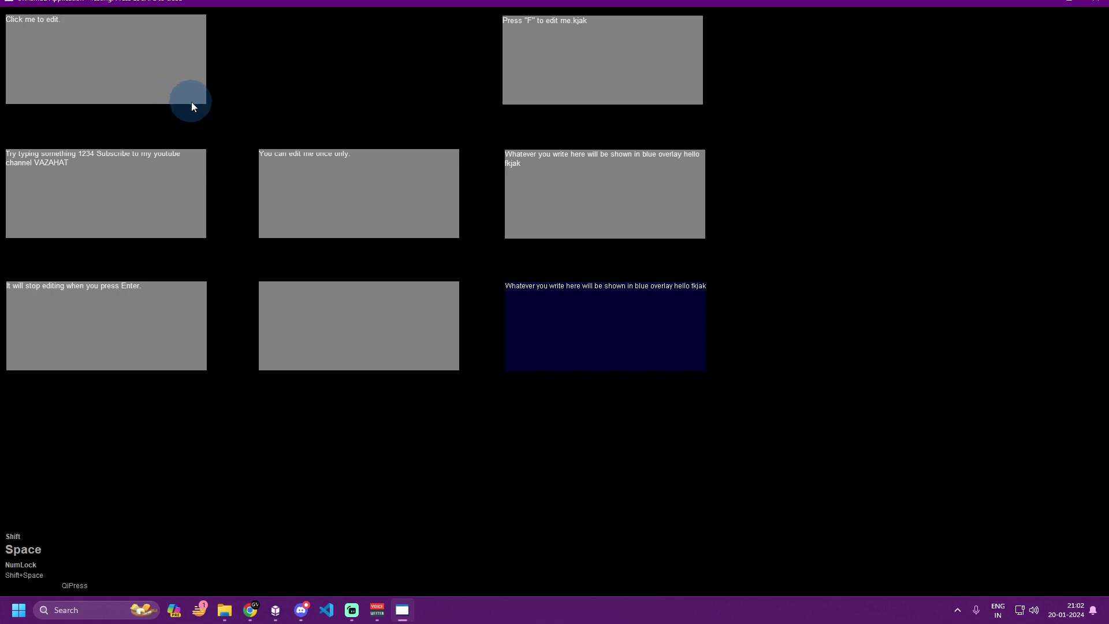
pyautogui.write('Like this video if you doun')
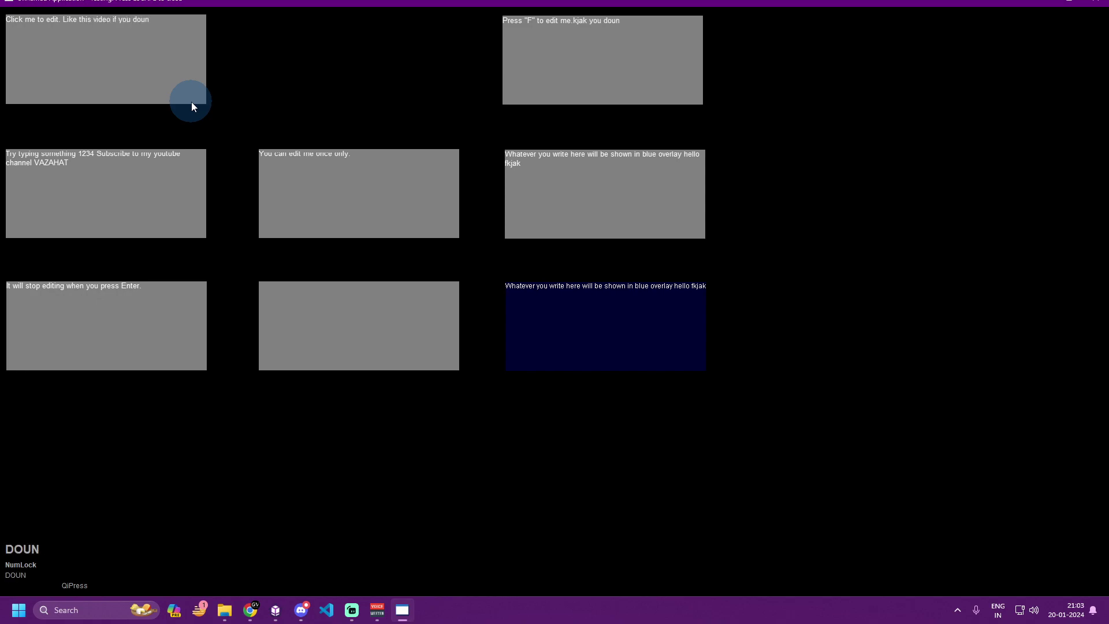
pyautogui.press('BackSpace')
pyautogui.press('BackSpace')
pyautogui.press('BackSpace')
pyautogui.press('BackSpace')
pyautogui.write('found it intere')
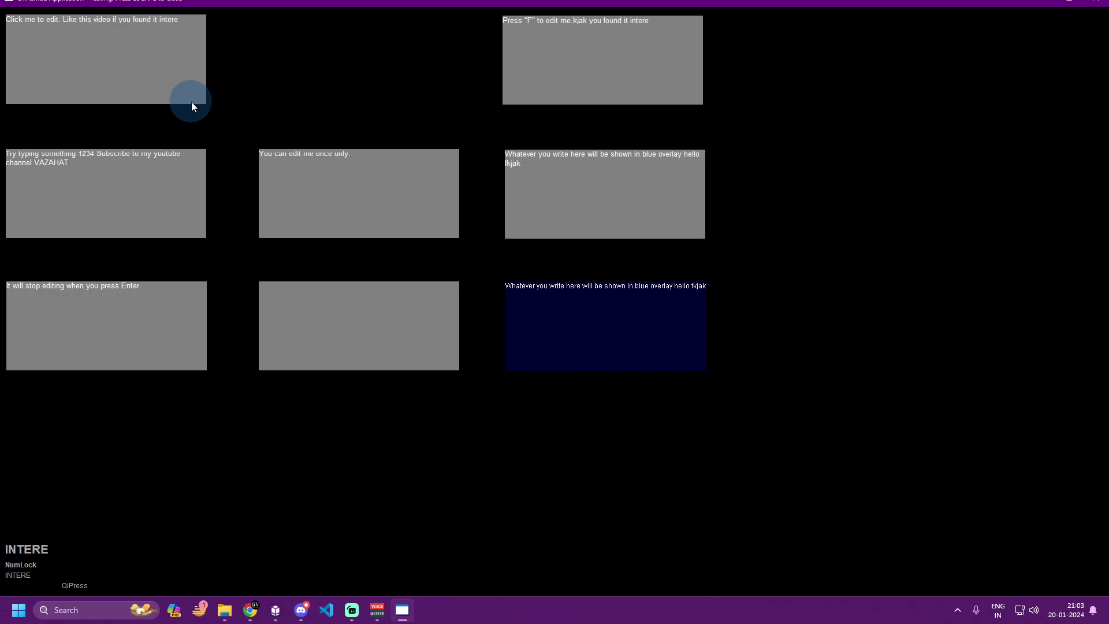
pyautogui.write('sinting')
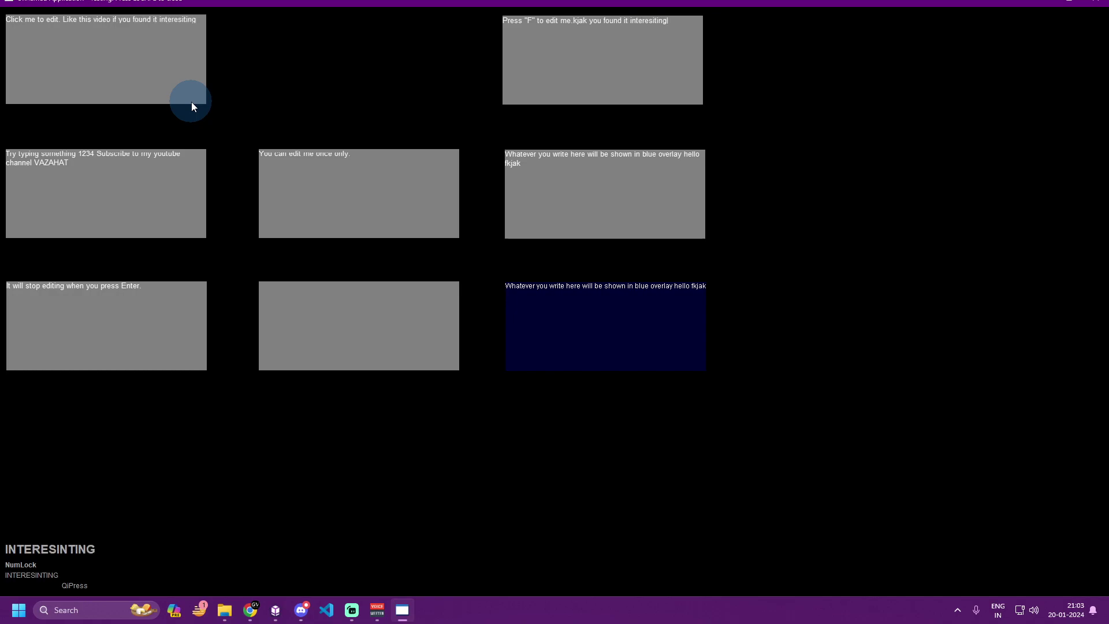
# - Correct the last word to "interesting" by moving the text cursor back to the misspelled letters
pyautogui.press('Left')
pyautogui.press('Left')
pyautogui.press('Left')
pyautogui.press('Left')
pyautogui.press('Left')
pyautogui.press('BackSpace')
pyautogui.press('Right')
pyautogui.press('BackSpace')
pyautogui.write('s')
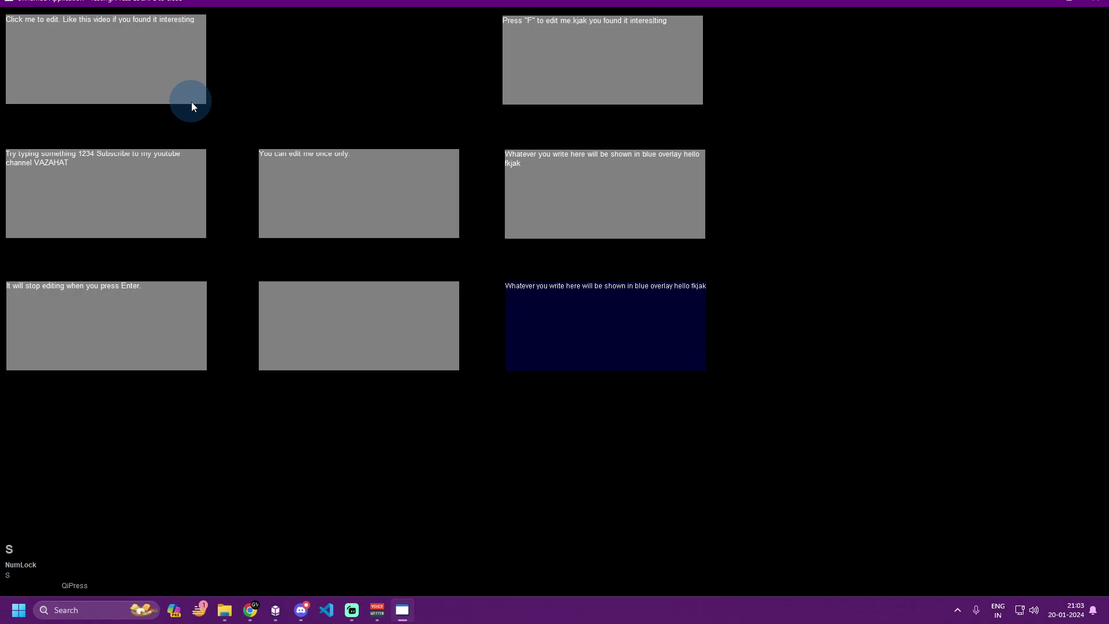
pyautogui.press('Right')
# - Add a new line to the active overlays reading "hello i am" followed by the presenter's name in lowercase
pyautogui.press('Return')
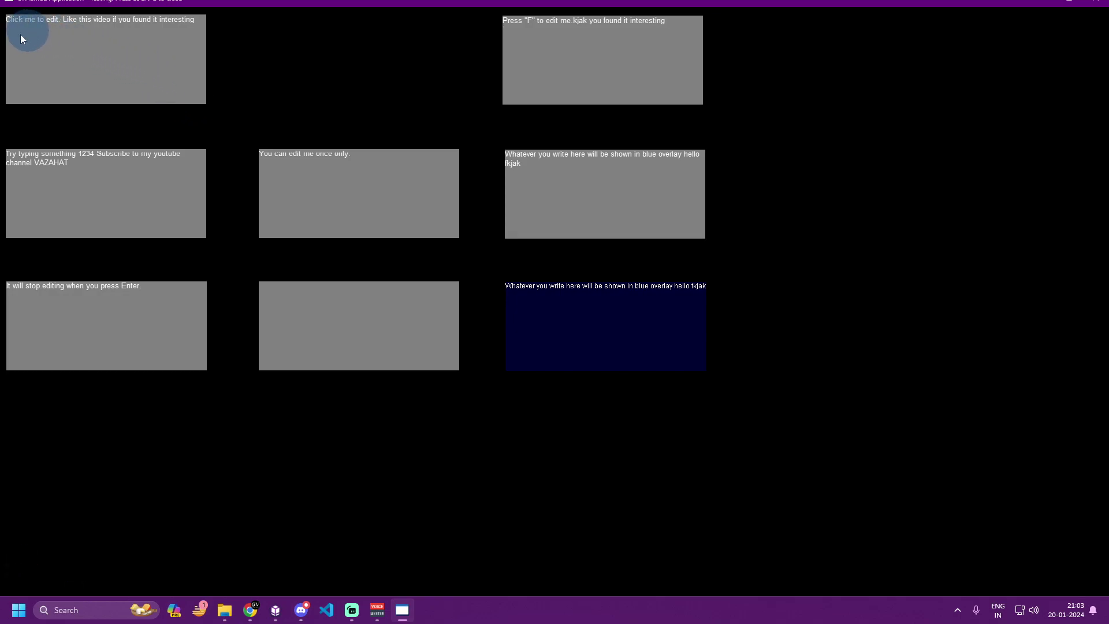
pyautogui.write('he')
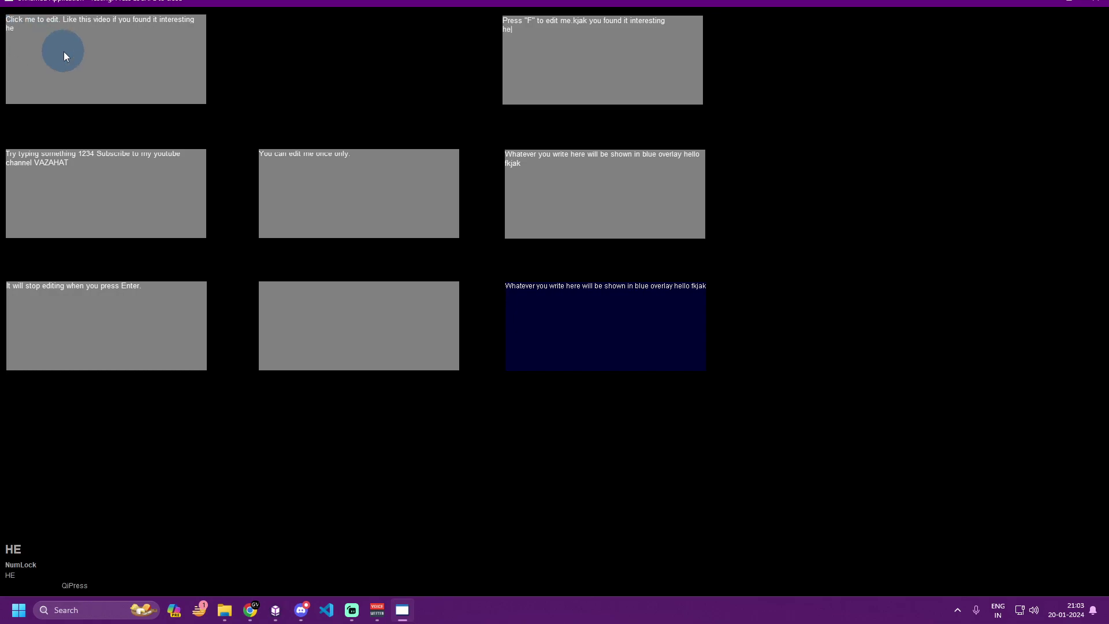
pyautogui.write('llo iaam ')
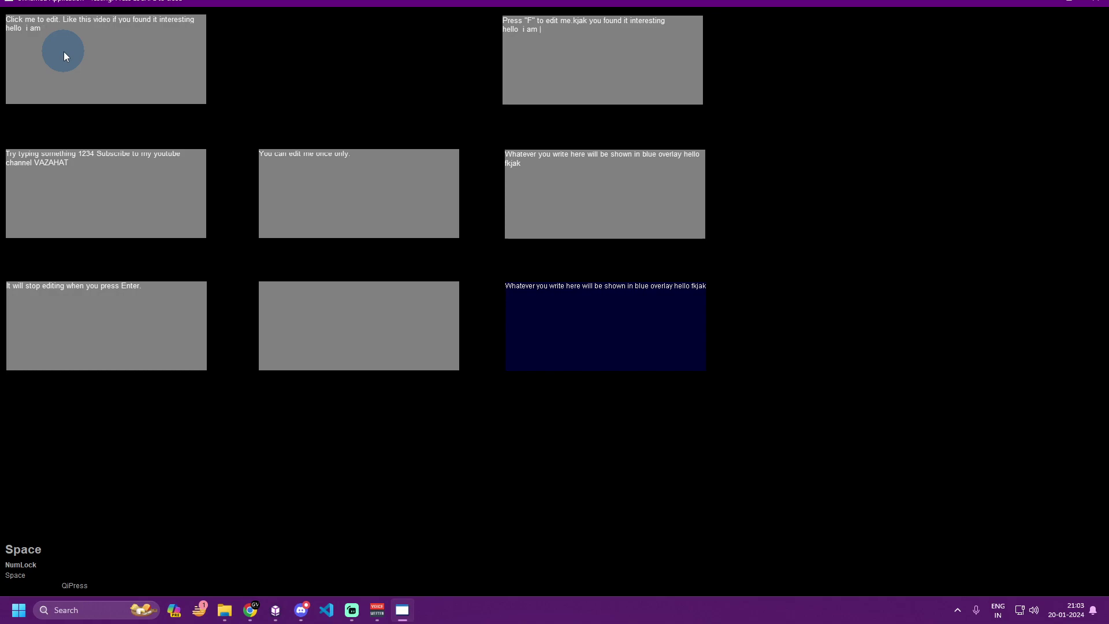
pyautogui.write('vazahat')
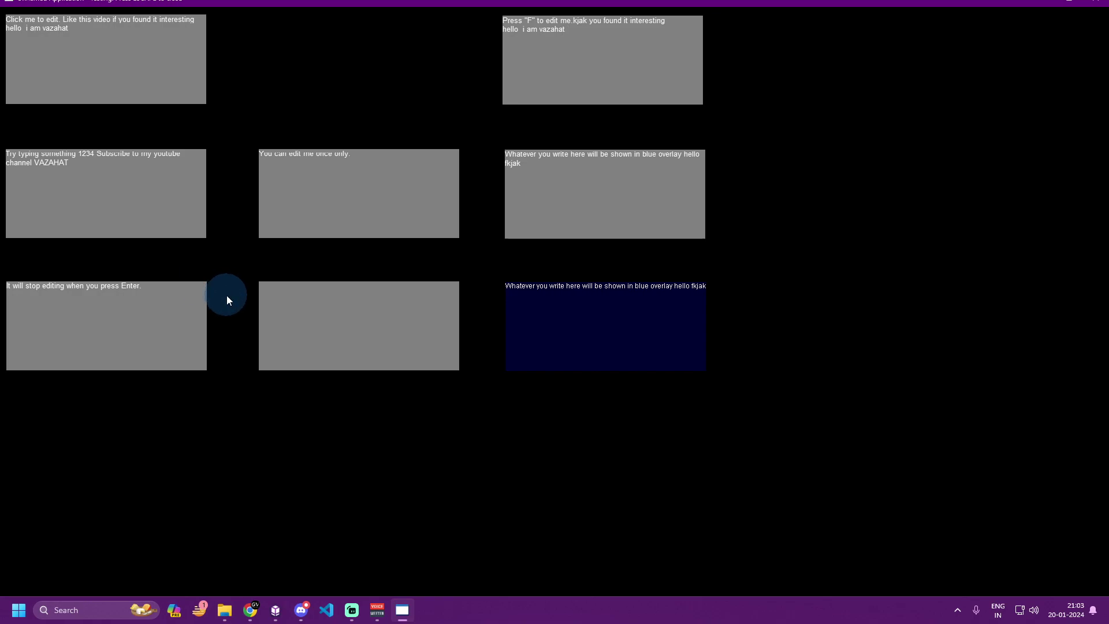
# - Append "HI I AM NA EDIT BOX" in capitals to the second line of the active overlays
pyautogui.press('capslock')
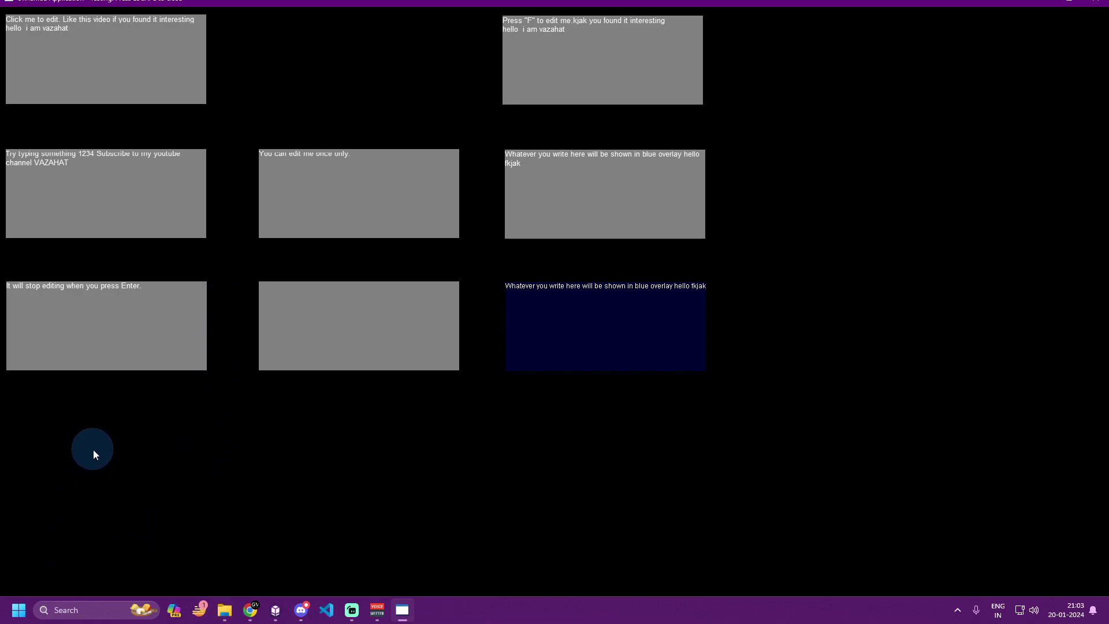
pyautogui.write('HIE')
pyautogui.press('BackSpace')
pyautogui.write('I AM NA EDIT BOX')
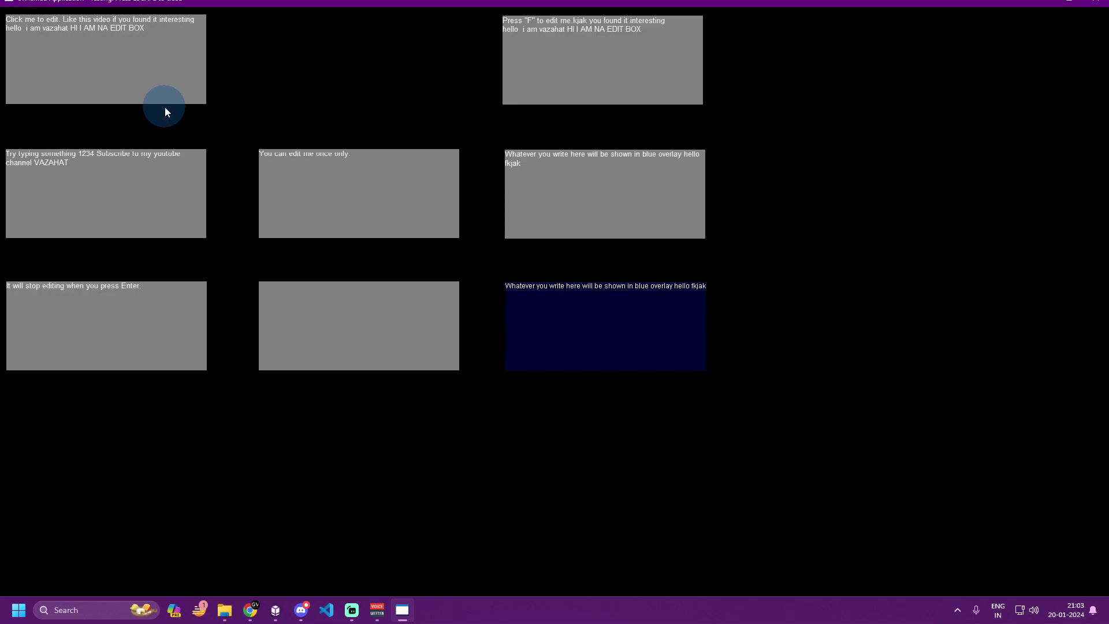
# - End editing of the active overlays, then activate the "Try typing something" overlay and leave its editing mode
pyautogui.click(806, 121)
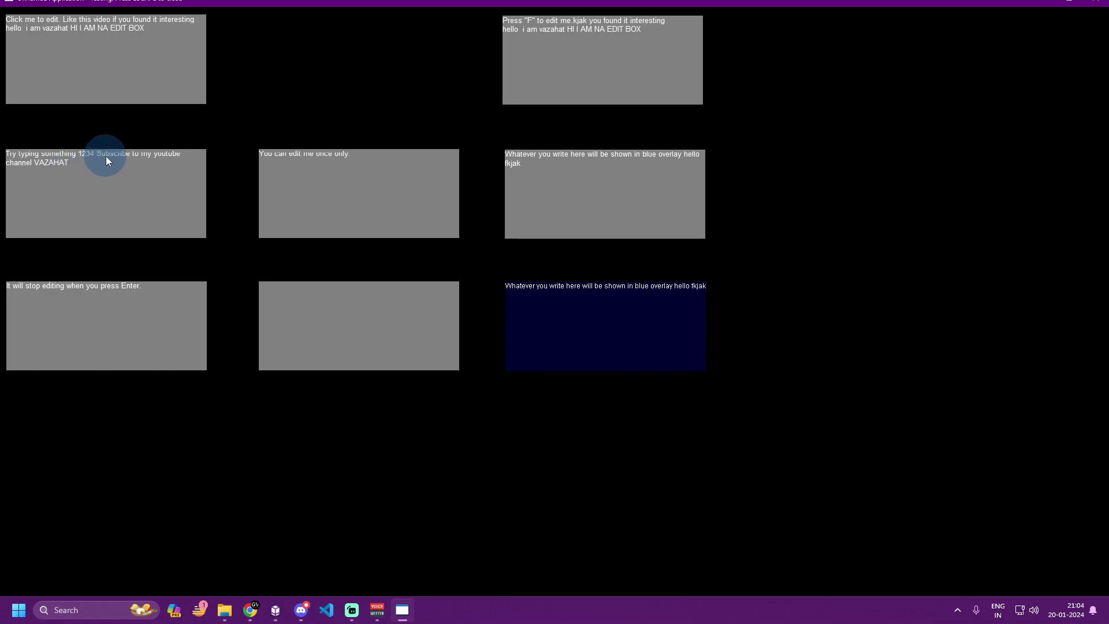
pyautogui.click(97, 178)
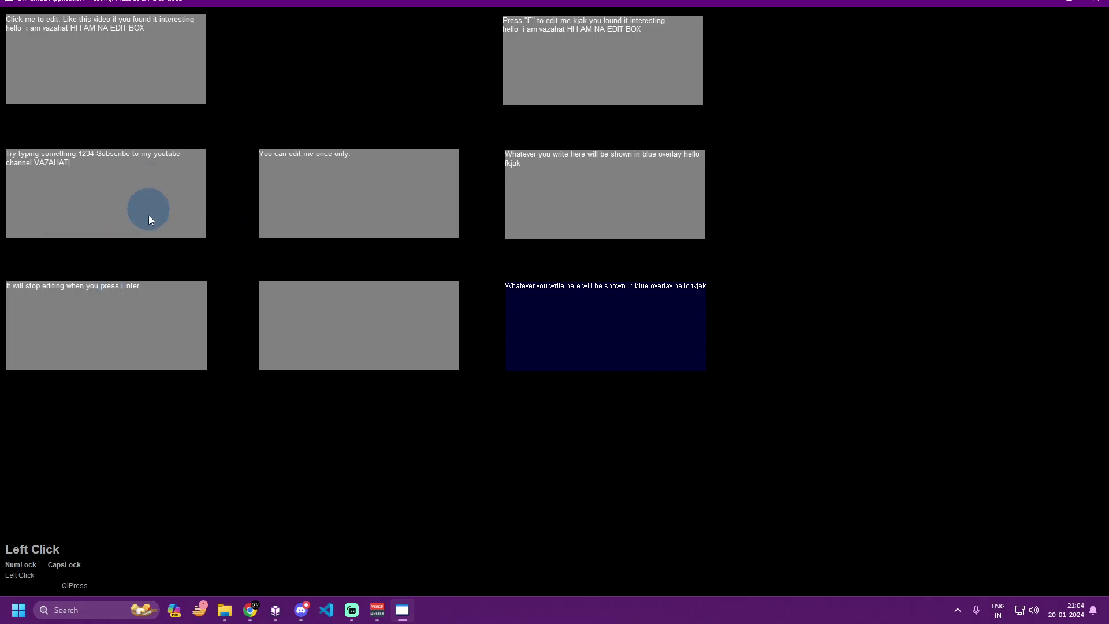
pyautogui.click(928, 276)
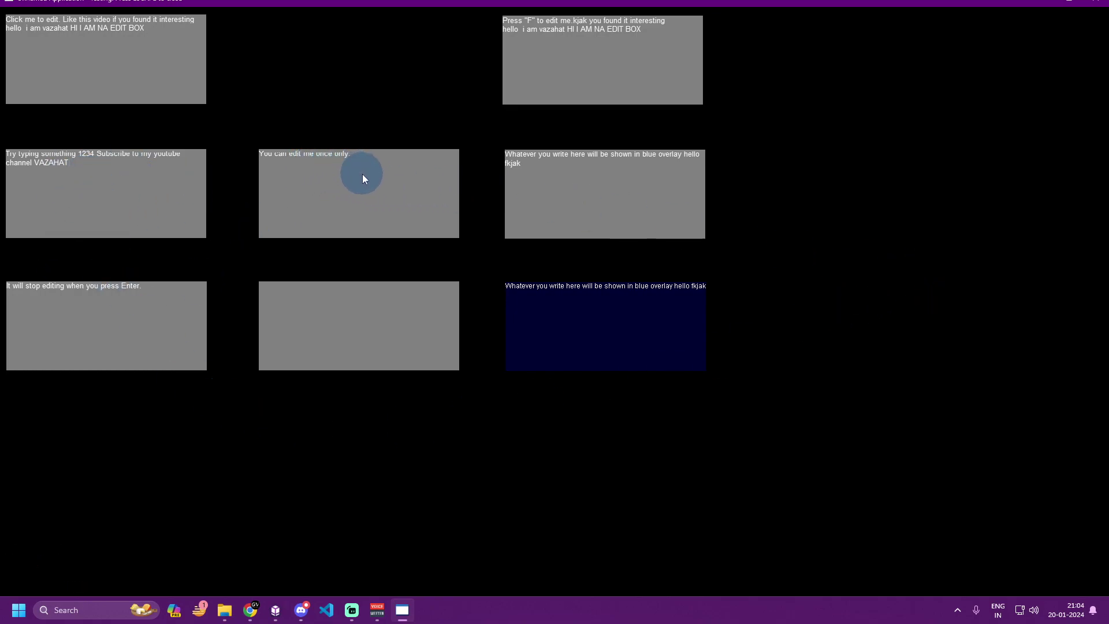
# - Append "cOPPERCUBE is great tool" to the "You can edit me once only." overlay, switching from capitals to lowercase after the product name
pyautogui.click(387, 177)
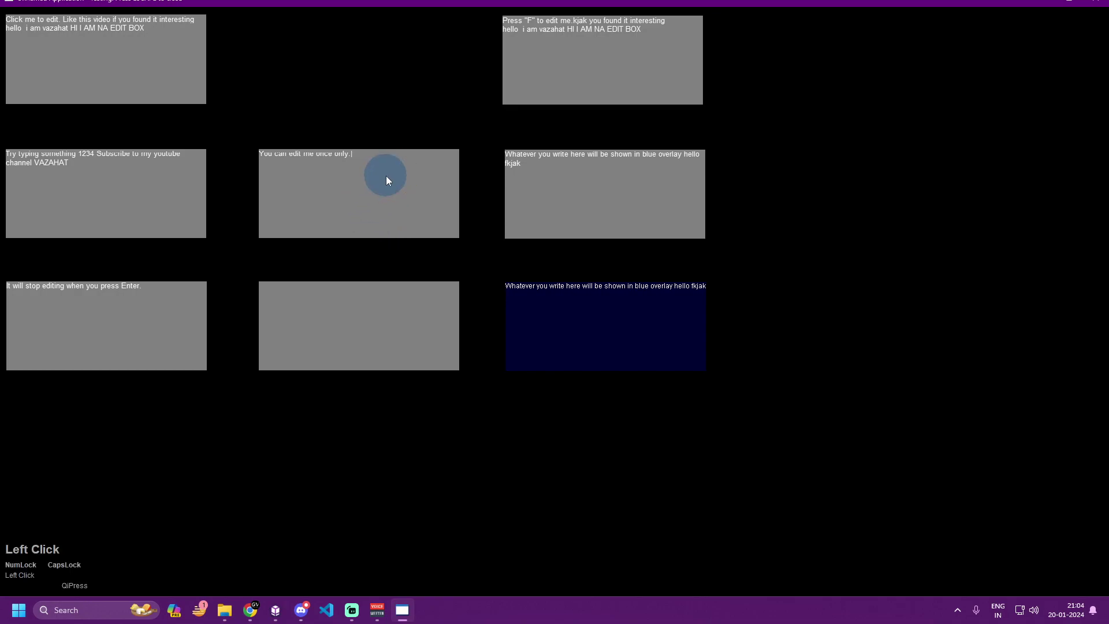
pyautogui.write('cOPPER')
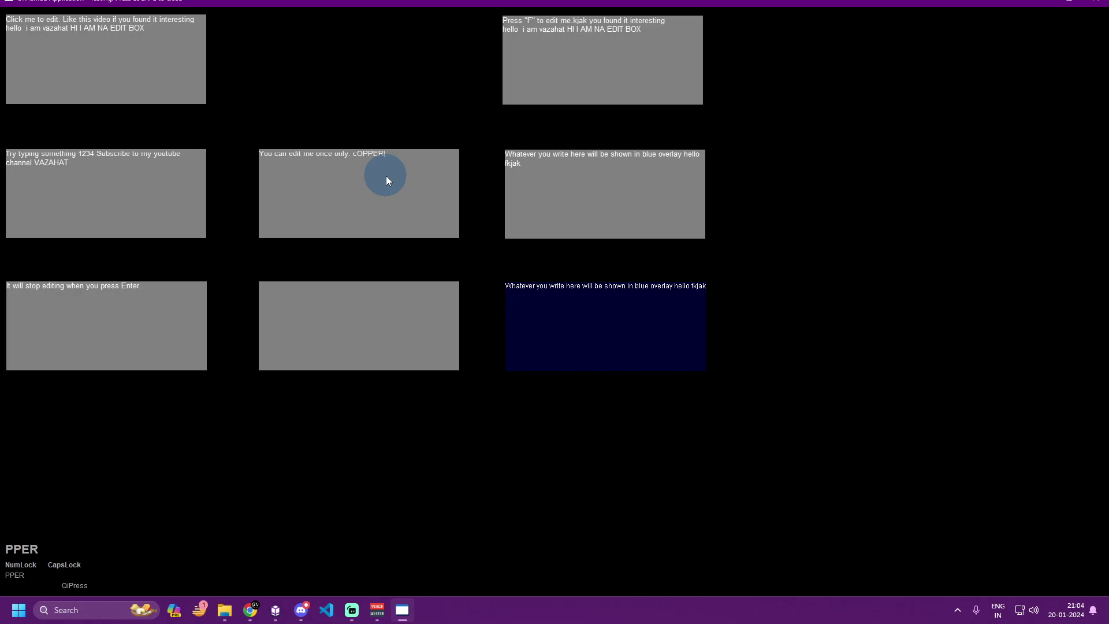
pyautogui.write('CUBE')
pyautogui.press('capslock')
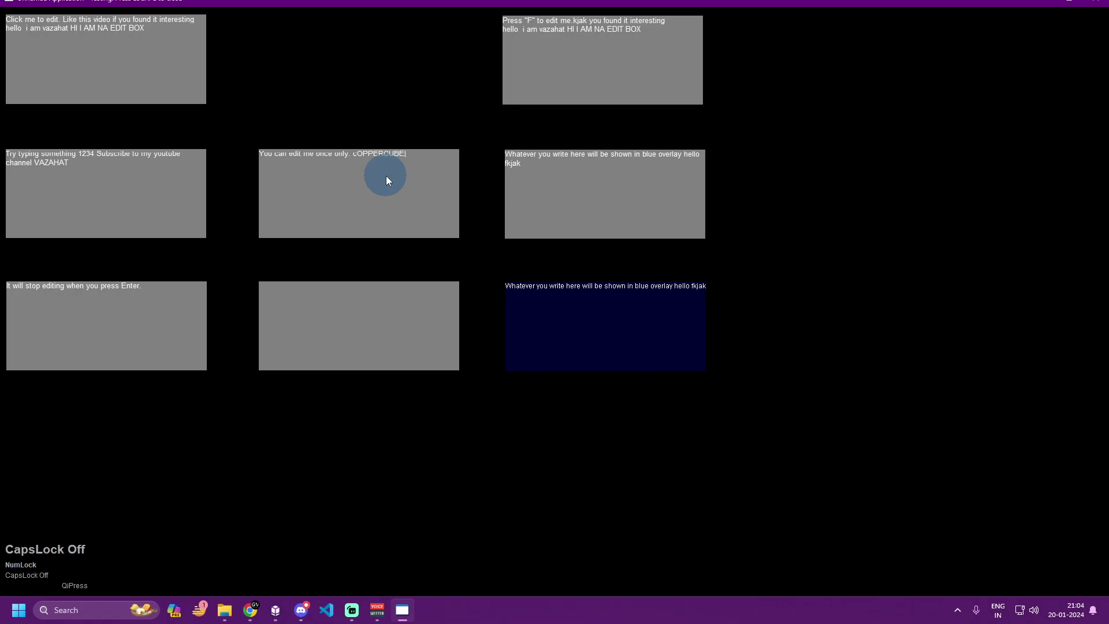
pyautogui.write('is great  tool')
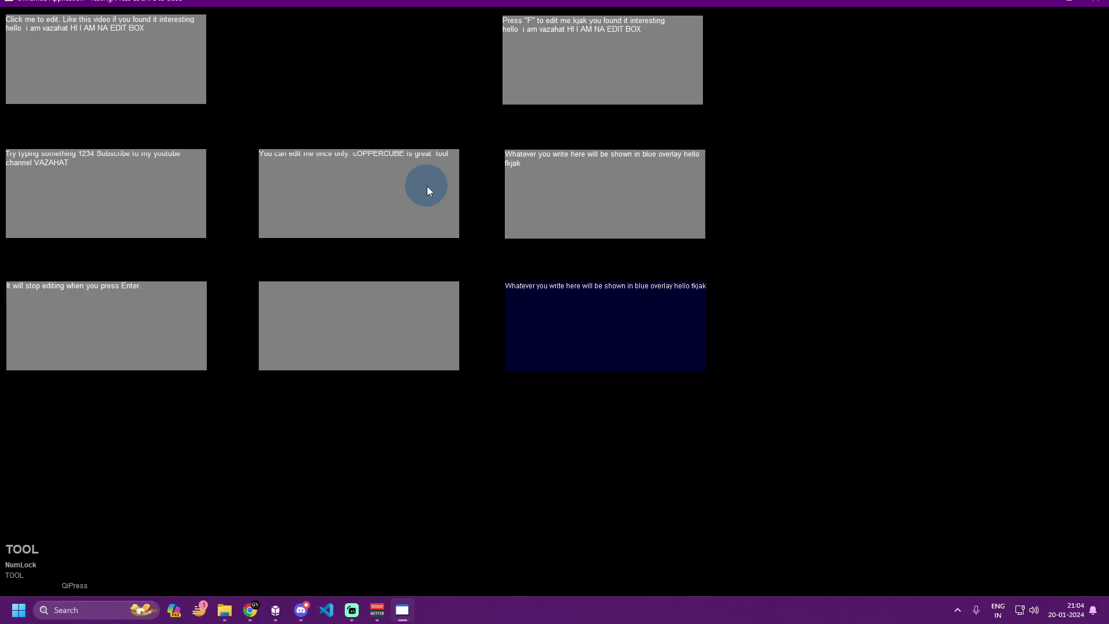
# - End editing of the "You can edit me once only." overlay and try to activate it again for a second edit
pyautogui.write(',')
pyautogui.press('Return')
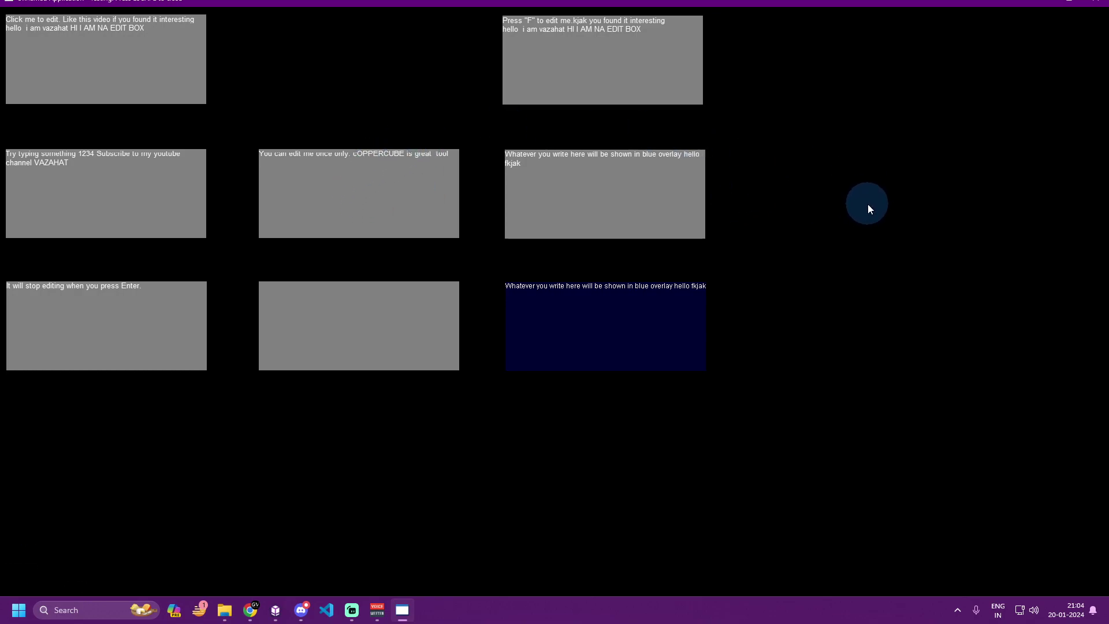
pyautogui.click(868, 206)
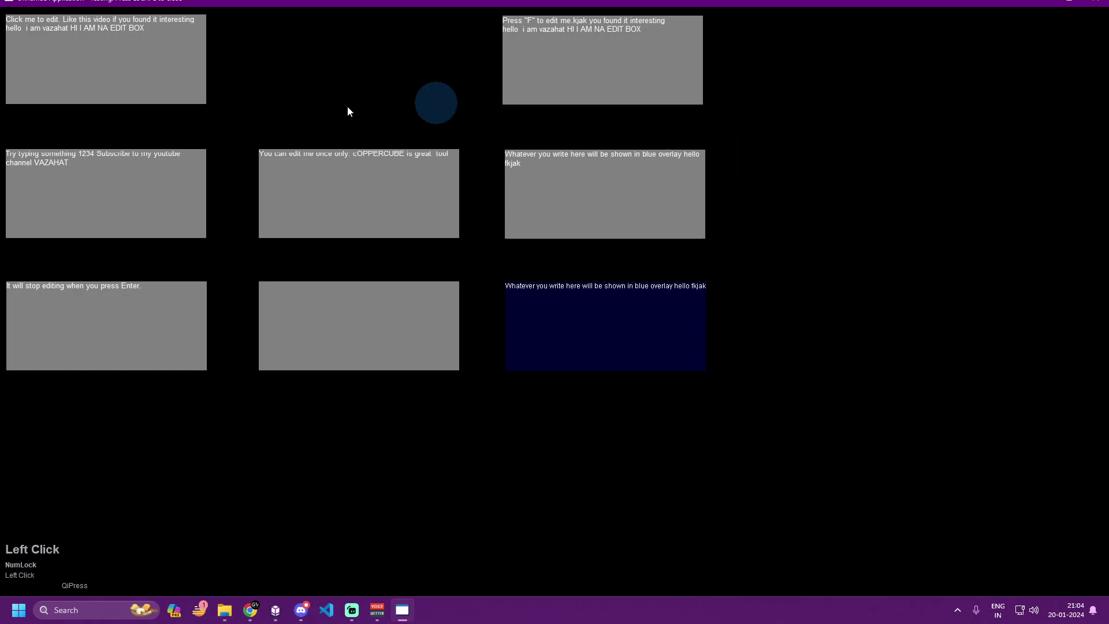
pyautogui.click(397, 179)
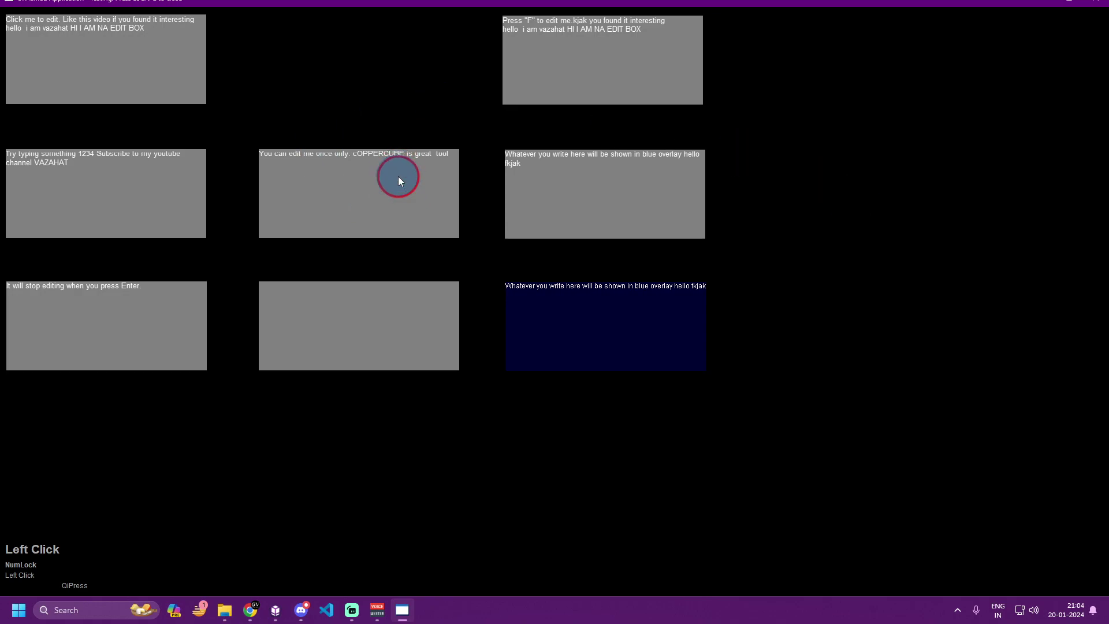
pyautogui.click(826, 179)
pyautogui.click(315, 181)
pyautogui.click(336, 176)
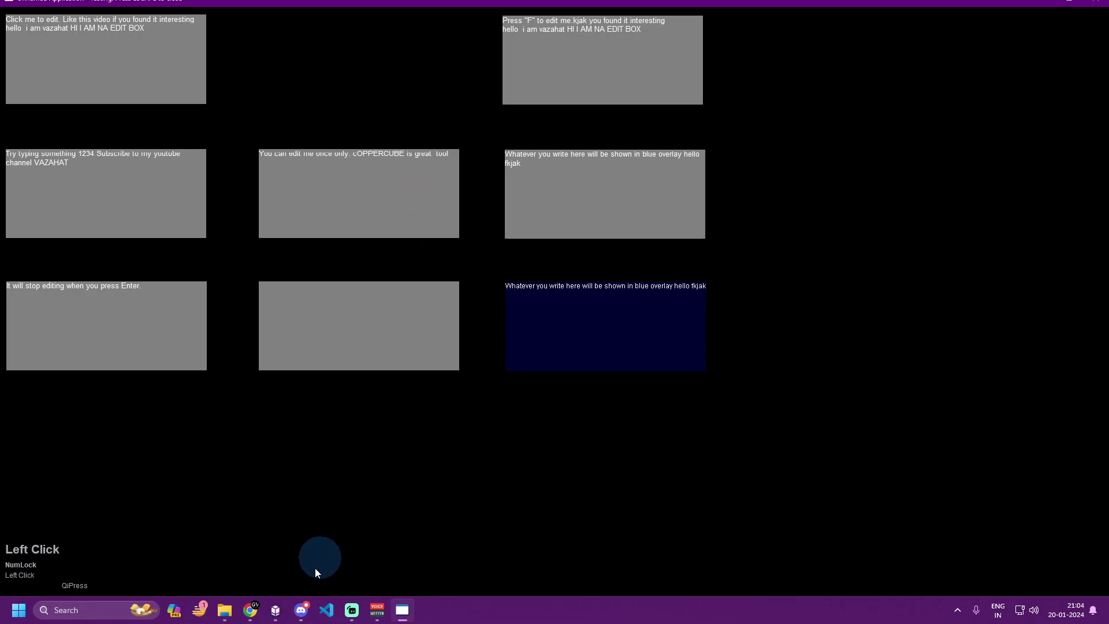
# - Switch to the CopperCube editor, inspect the behavior settings of the edit-once overlay, and return to the running test
pyautogui.click(275, 610)
pyautogui.click(631, 284)
pyautogui.click(222, 354)
pyautogui.click(402, 610)
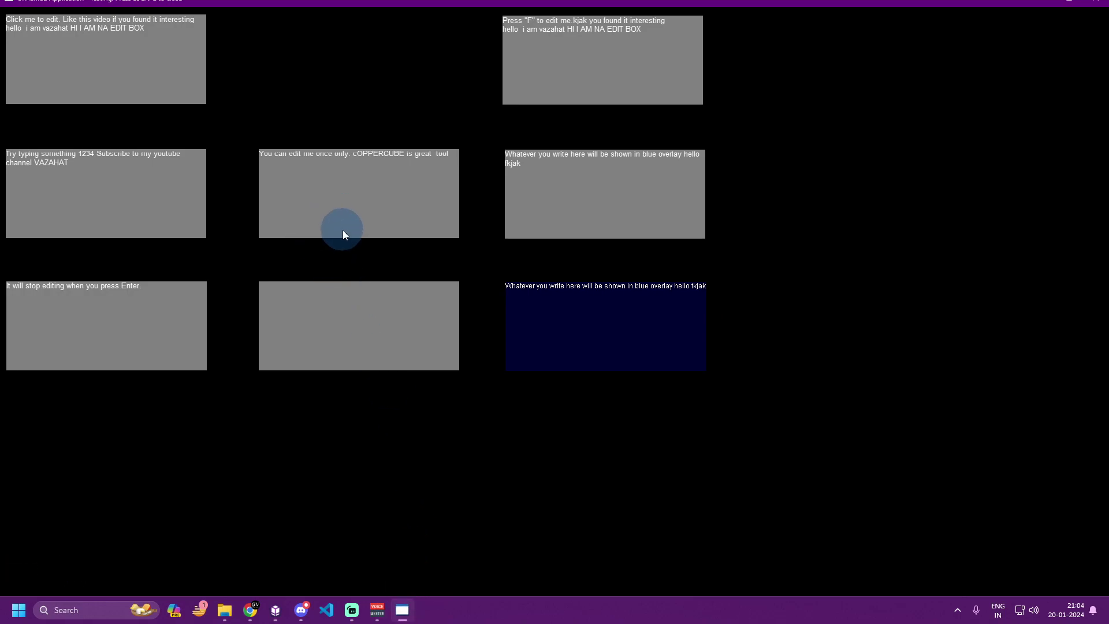
# - Activate the 'Press "F" to edit me' overlay with its assigned trigger, append "asdfasasdfa" to its text, and end editing
pyautogui.press('f')
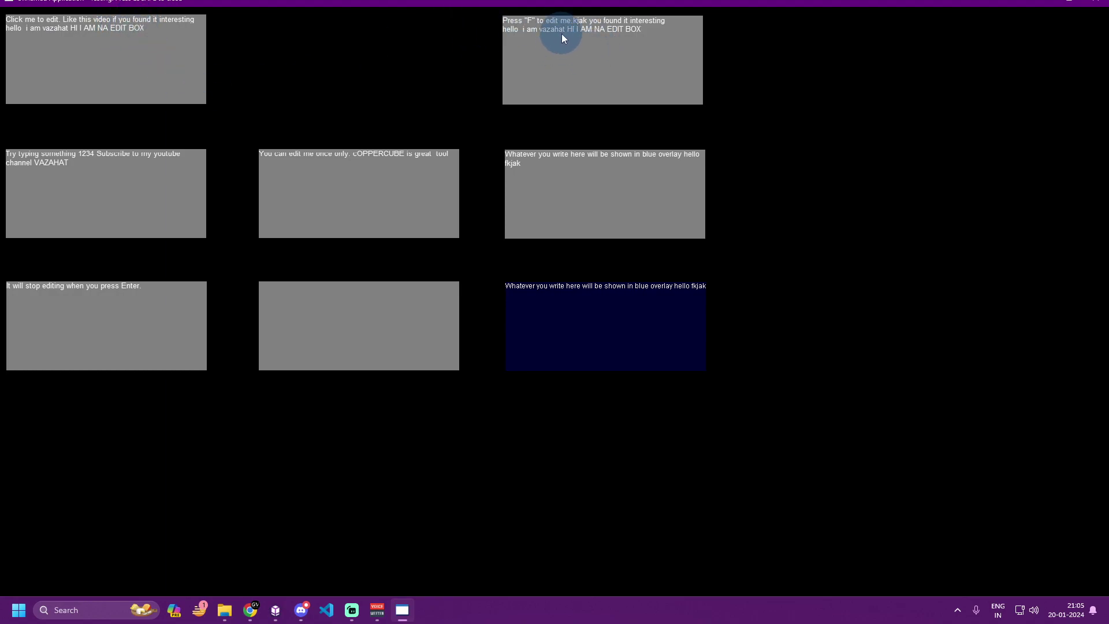
pyautogui.write('asdfas')
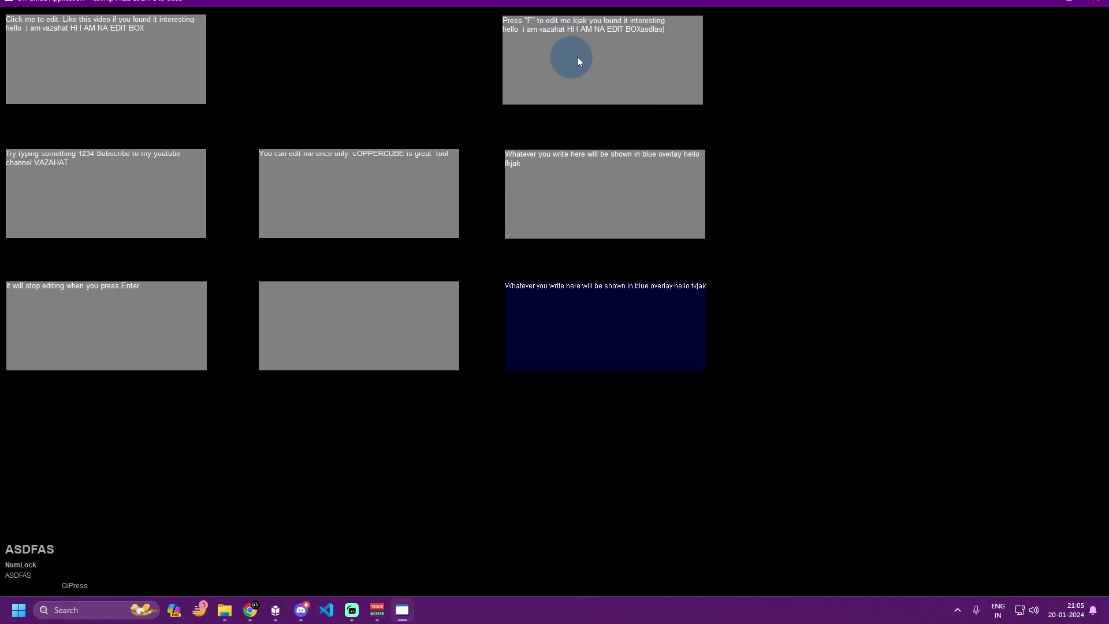
pyautogui.write('asdfa')
pyautogui.click(816, 106)
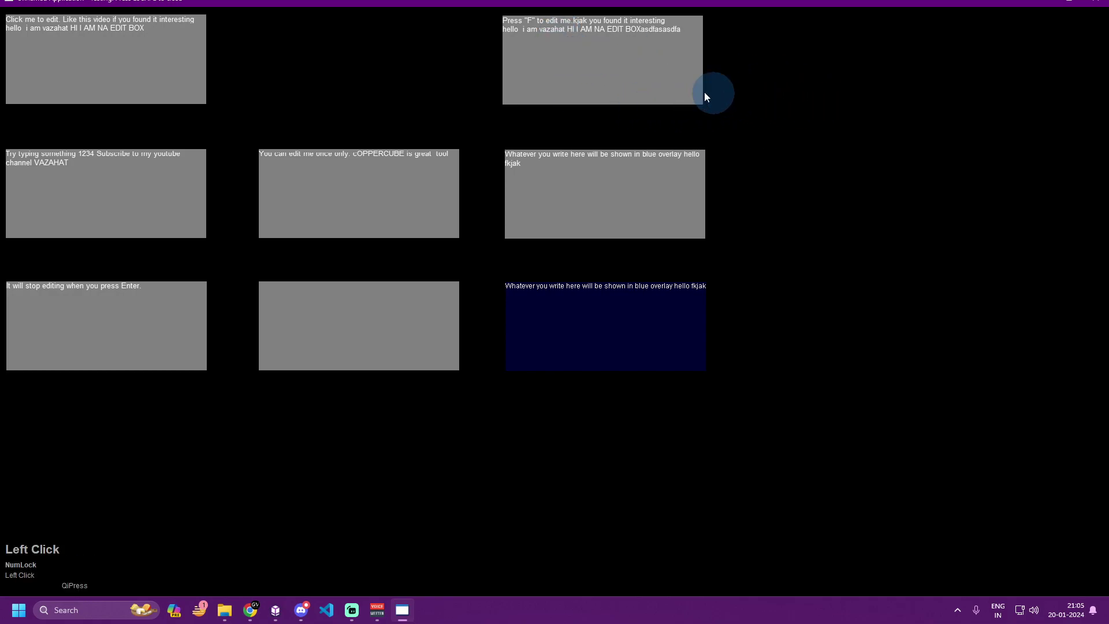
pyautogui.click(772, 125)
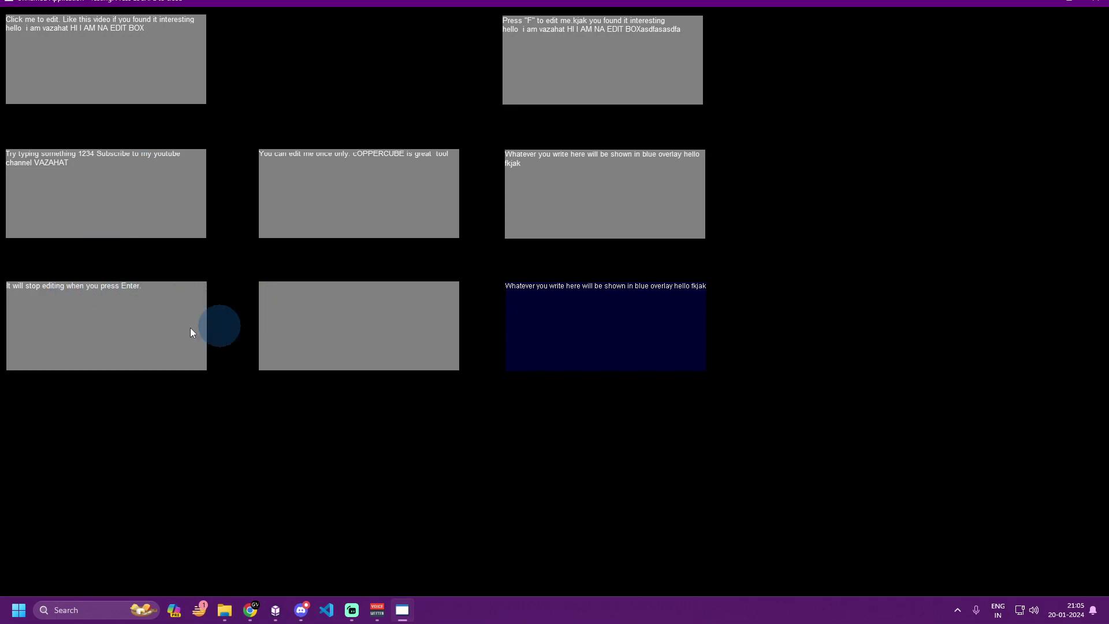
# - Inspect the VariableName setting of the overlay that feeds the blue overlay in the CopperCube editor, and return to the running test
pyautogui.click(573, 183)
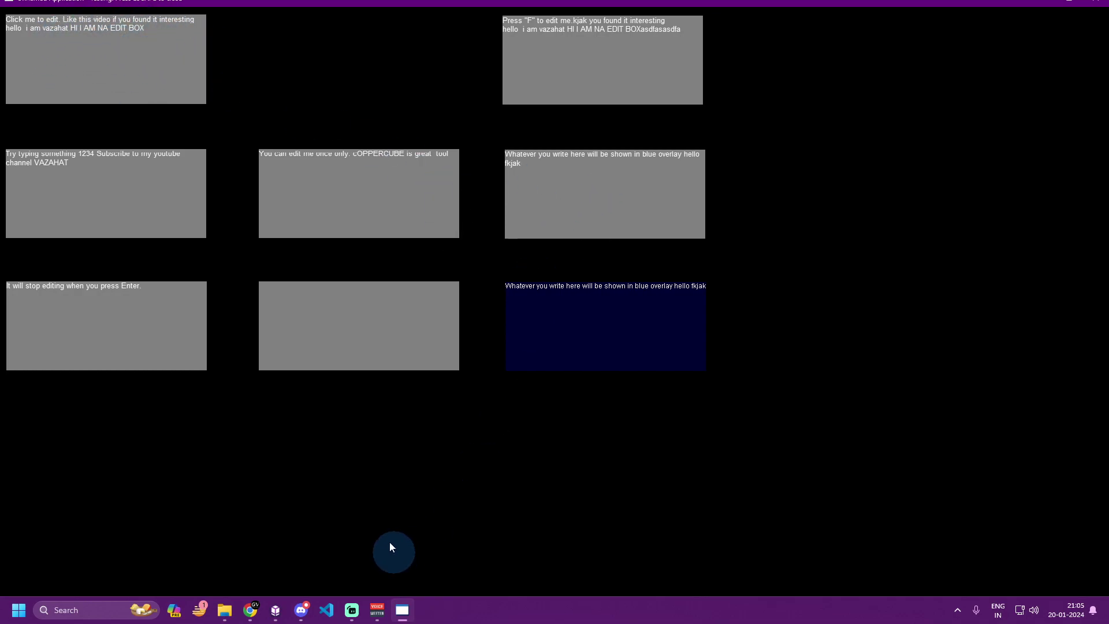
pyautogui.click(280, 609)
pyautogui.click(814, 295)
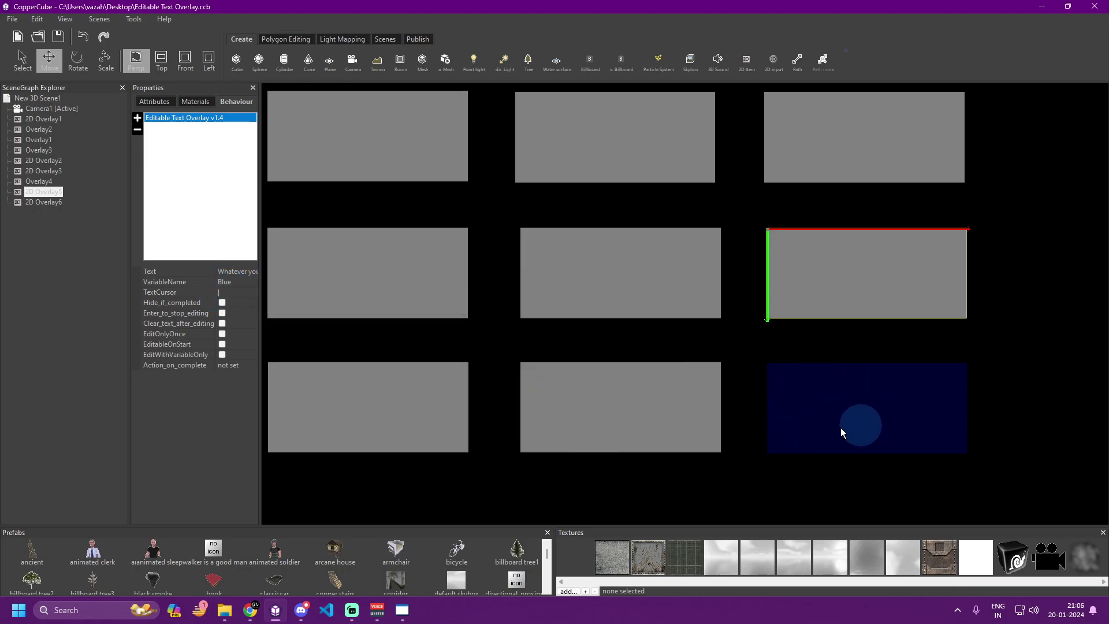
pyautogui.click(402, 610)
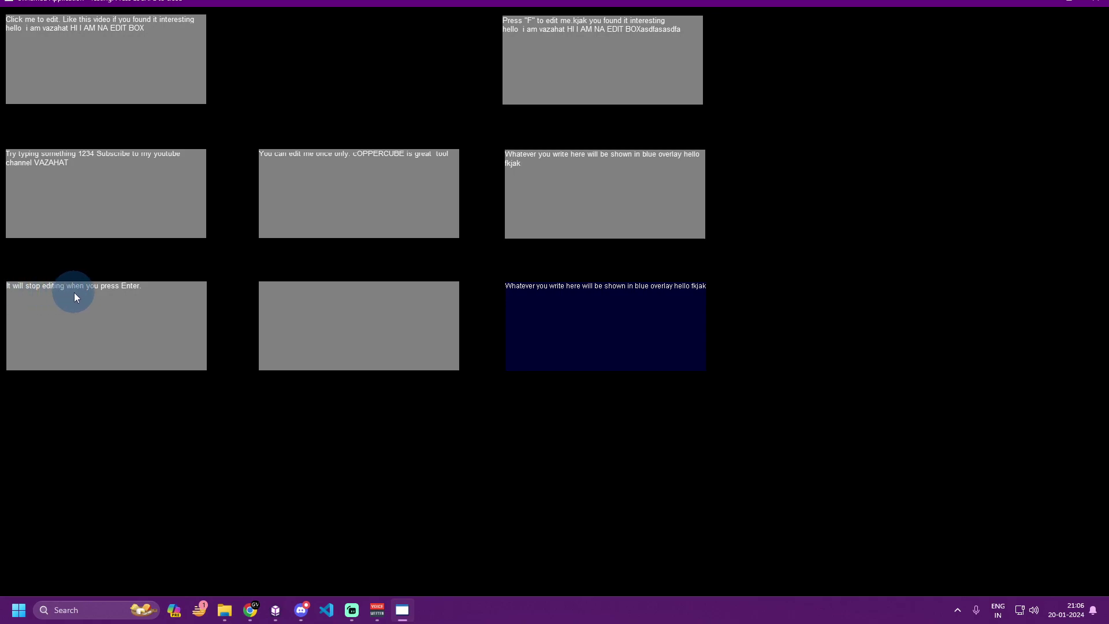
# - Append "hello how are you?,.><>,><<>(@#&!*(@#&!%$!%@4!(" to the "It will stop editing when you press Enter." overlay and finish its editing
pyautogui.click(160, 290)
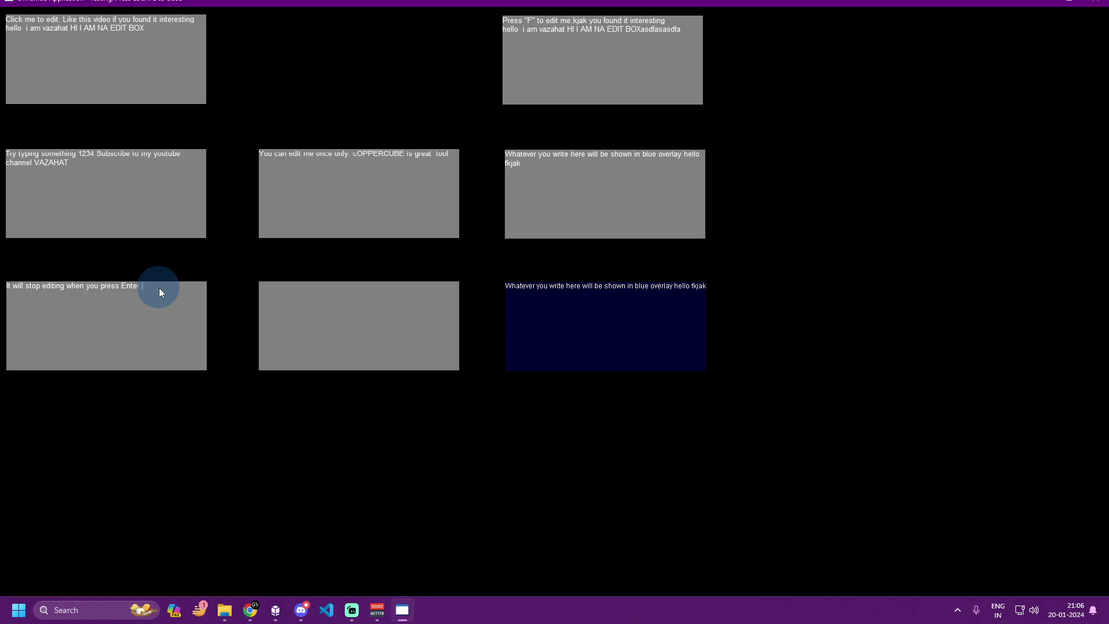
pyautogui.write('hello how are you?,.><>,><')
pyautogui.click(250, 610)
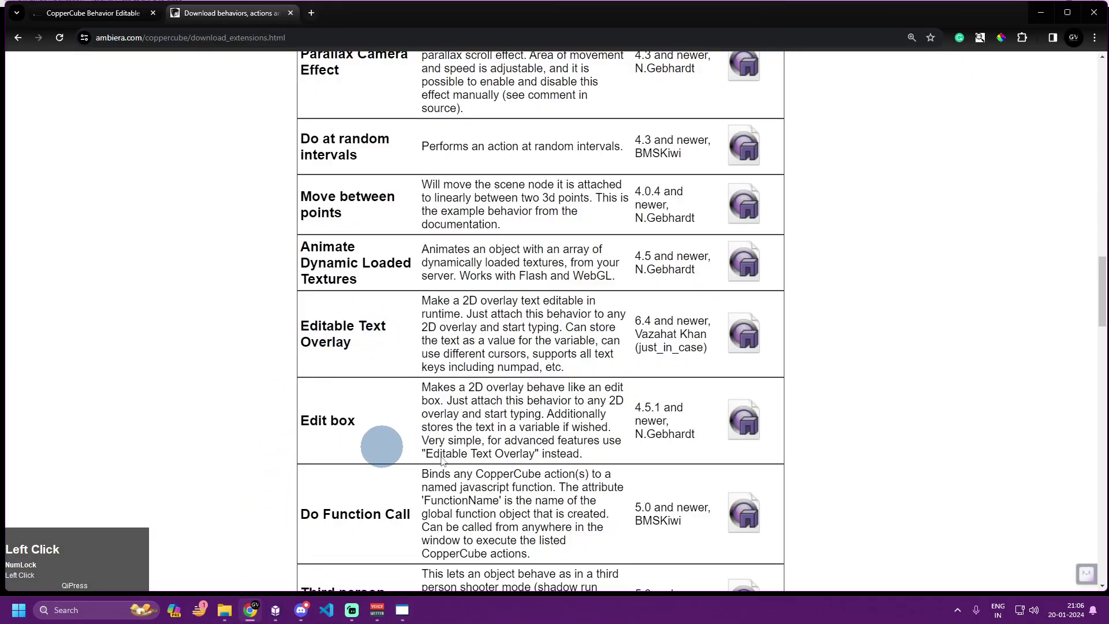
pyautogui.click(413, 611)
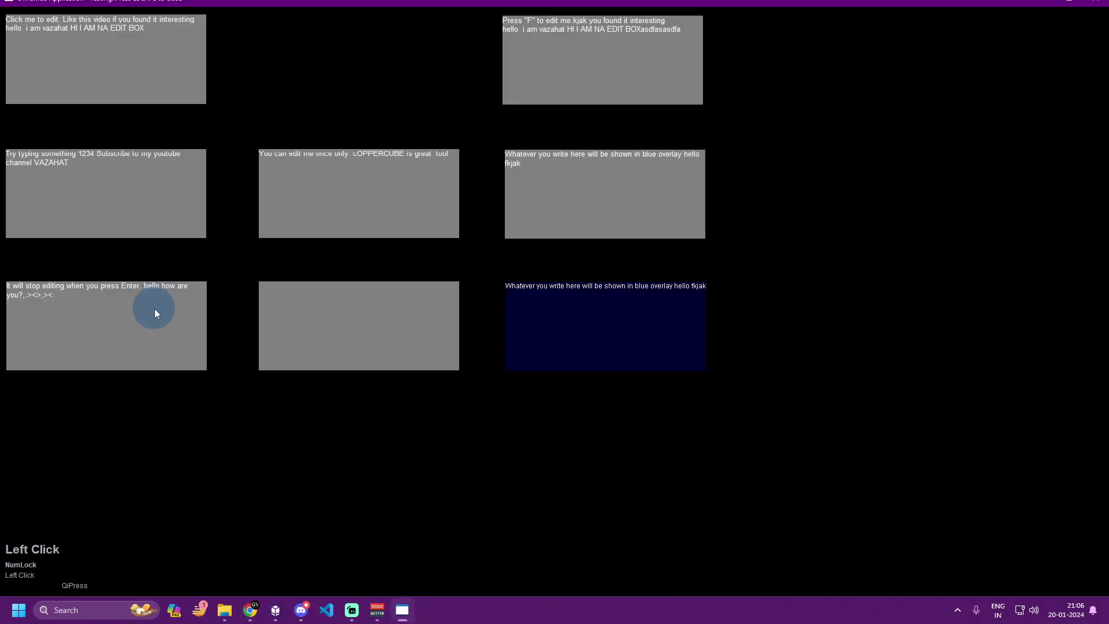
pyautogui.write('<>(@#&!*(@#&!%$!%@4!(')
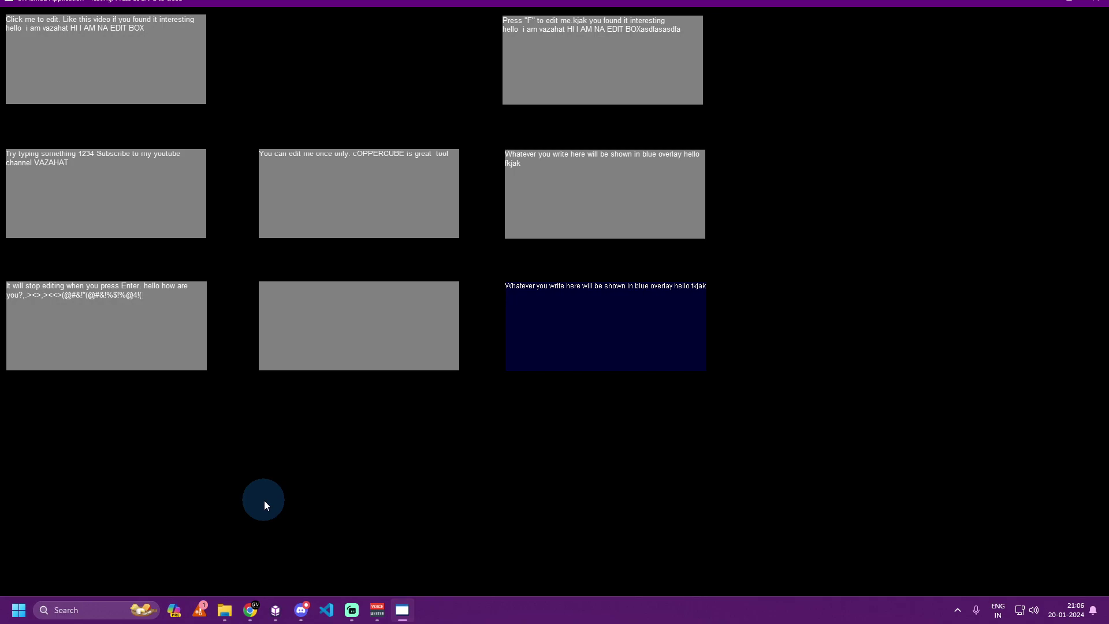
pyautogui.press('Return')
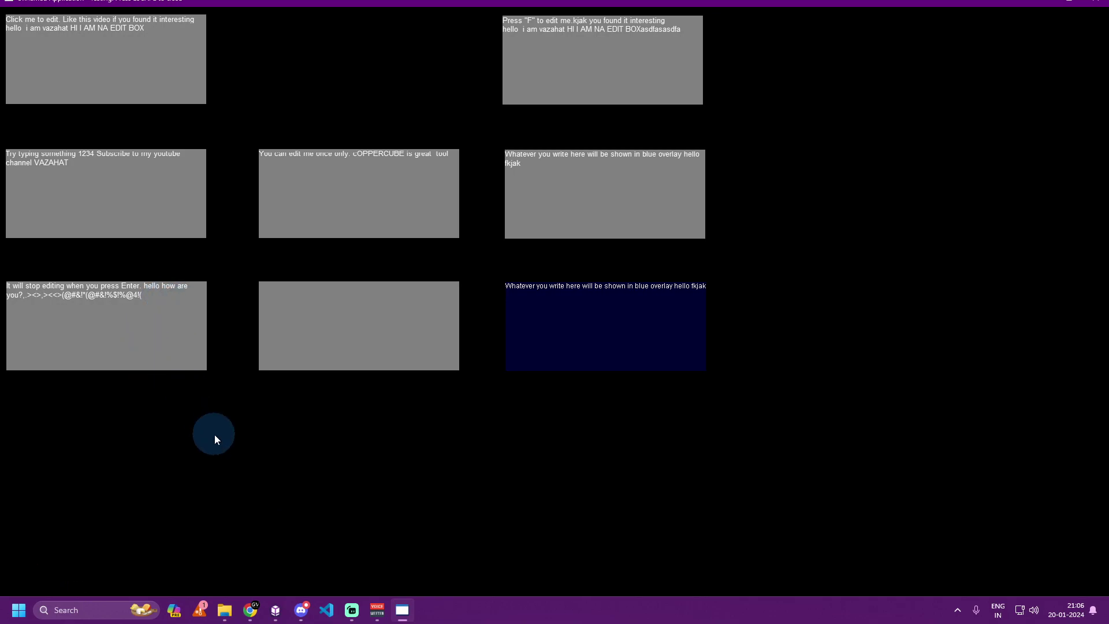
# - Enter random letters with the Enter-to-stop overlay closed, and check its Enter_to_stop_editing setting in the CopperCube editor
pyautogui.write('dfasasdfaafadsfasfdasfadsfsadfas')
pyautogui.write('da')
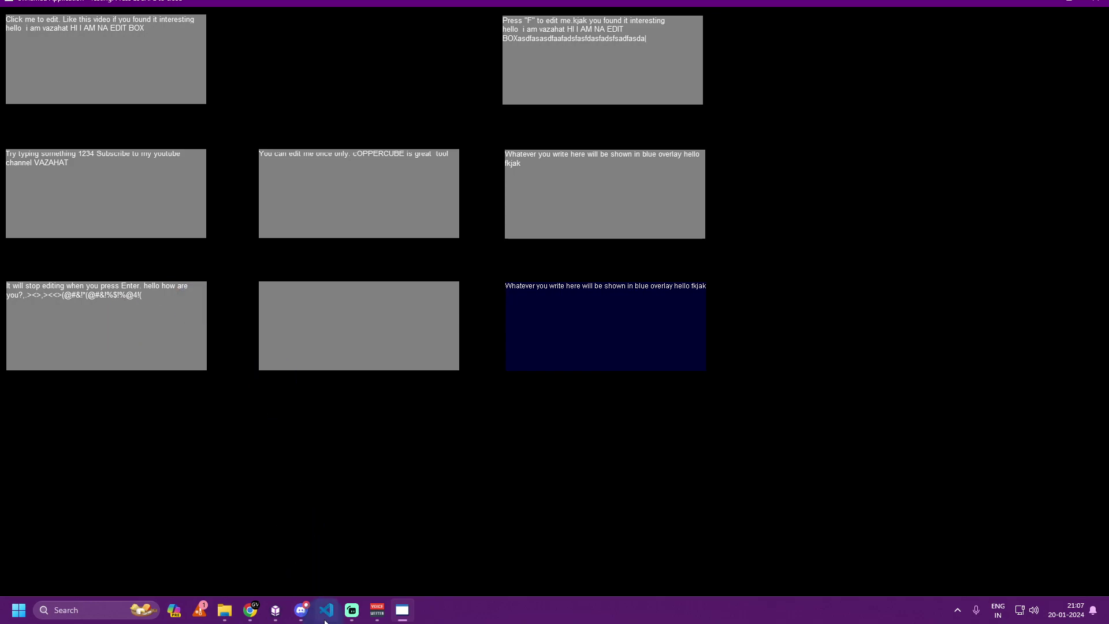
pyautogui.click(275, 610)
pyautogui.click(346, 394)
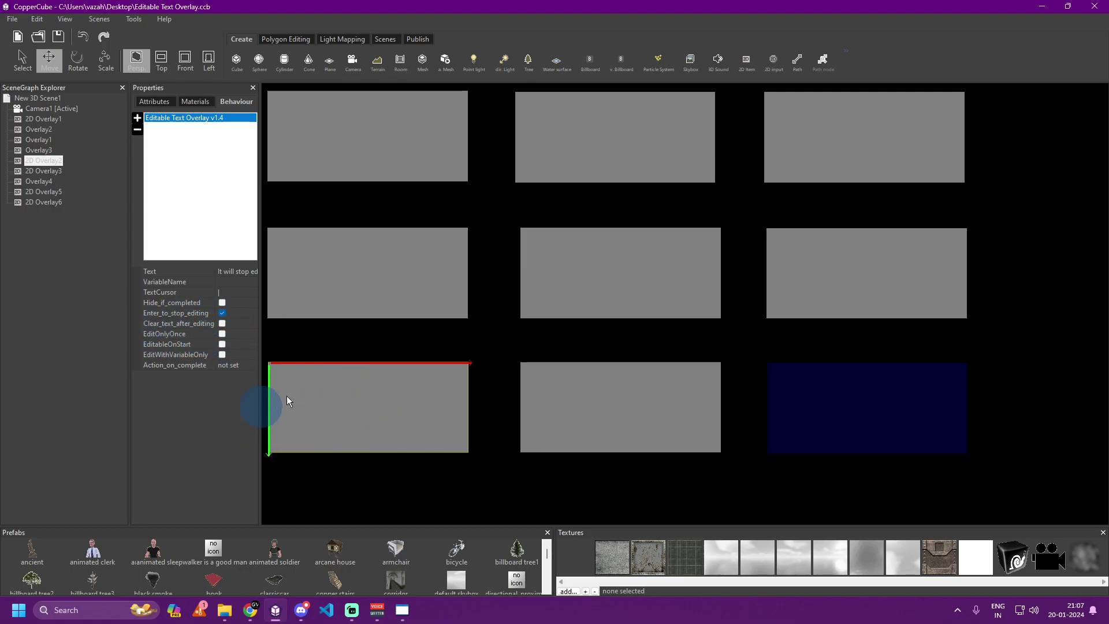
pyautogui.click(402, 610)
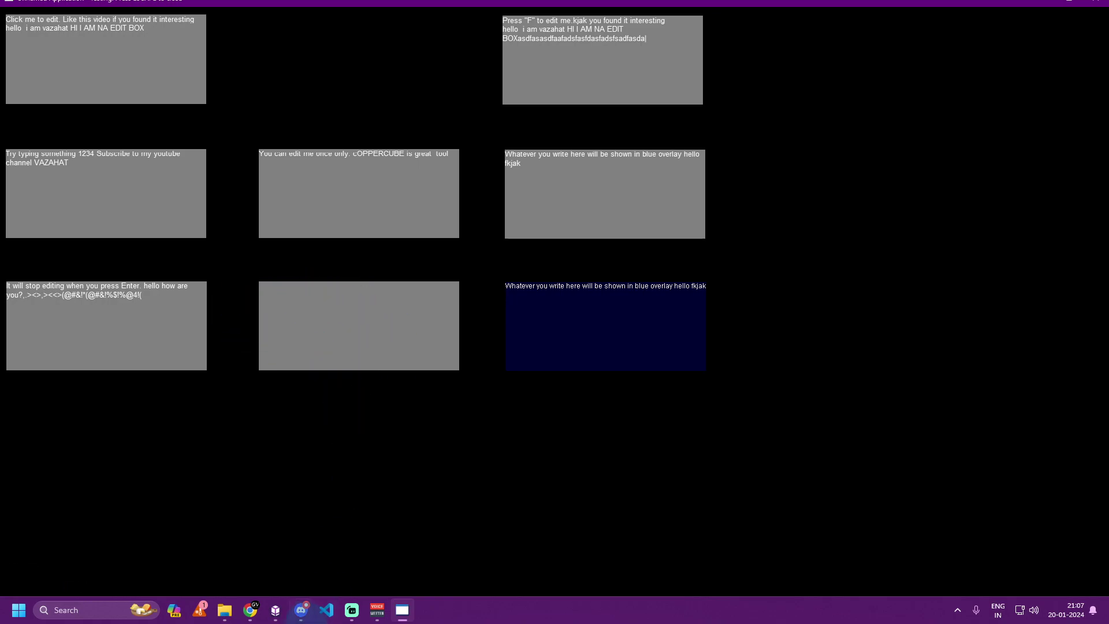
# - Inspect the Clear_text_after_editing setting of the bottom-row middle overlay in the CopperCube editor, and return to the running test
pyautogui.click(275, 610)
pyautogui.click(587, 396)
pyautogui.click(246, 325)
pyautogui.click(411, 611)
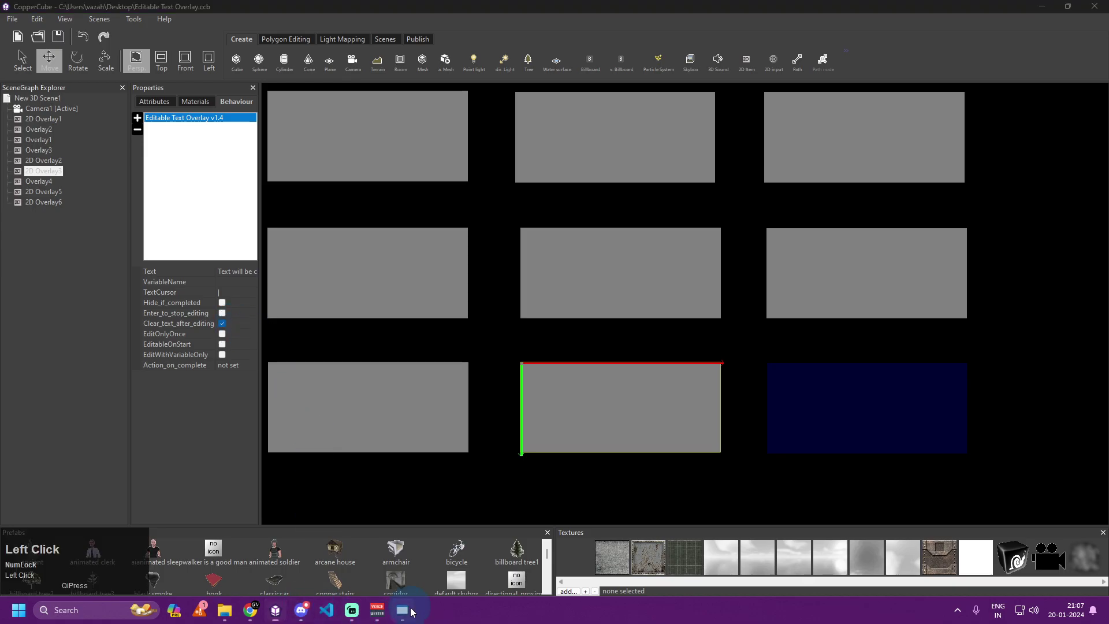
# - Activate the empty overlay below the edit-once overlay, enter "Subscribe to the Channel." and end its editing
pyautogui.click(312, 334)
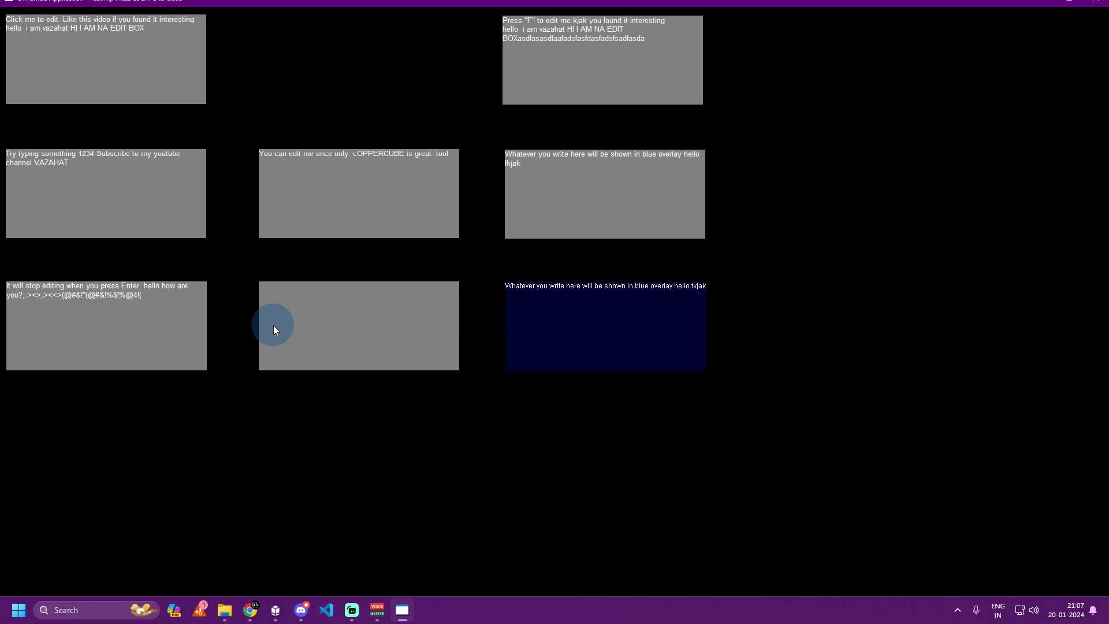
pyautogui.press('shift')
pyautogui.press('Num_Lock')
pyautogui.write('Subsc')
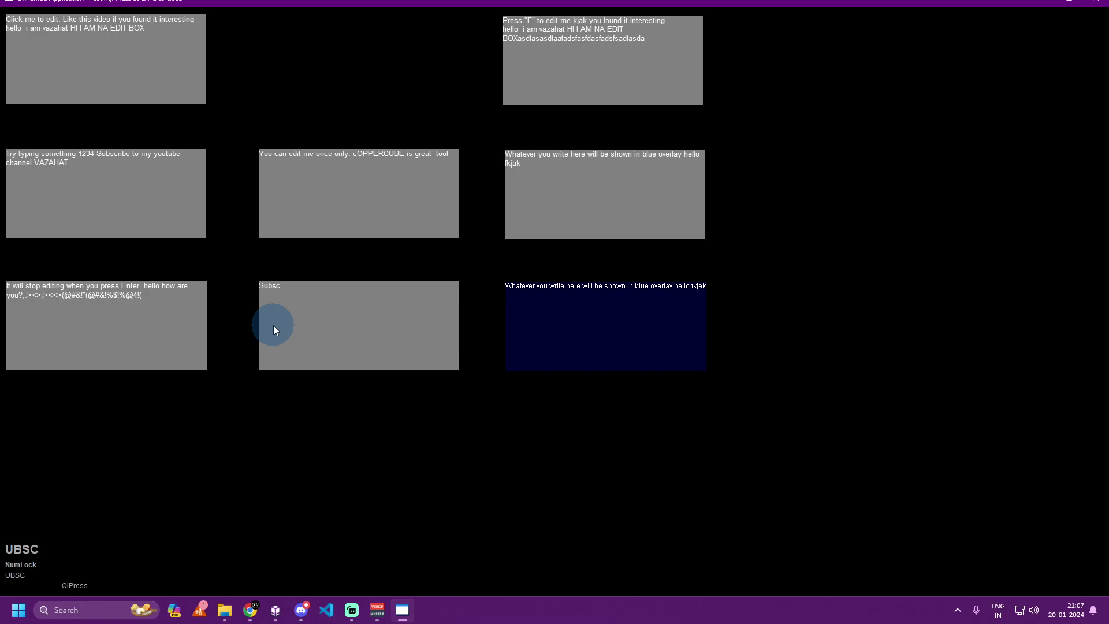
pyautogui.write('ribe to the Channel.')
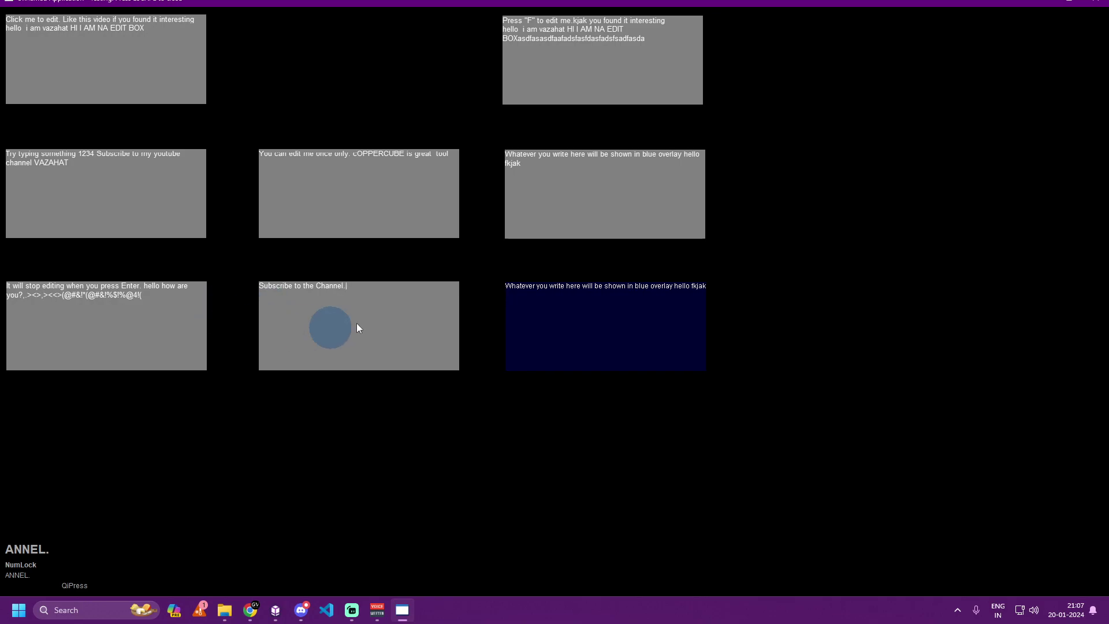
pyautogui.click(839, 288)
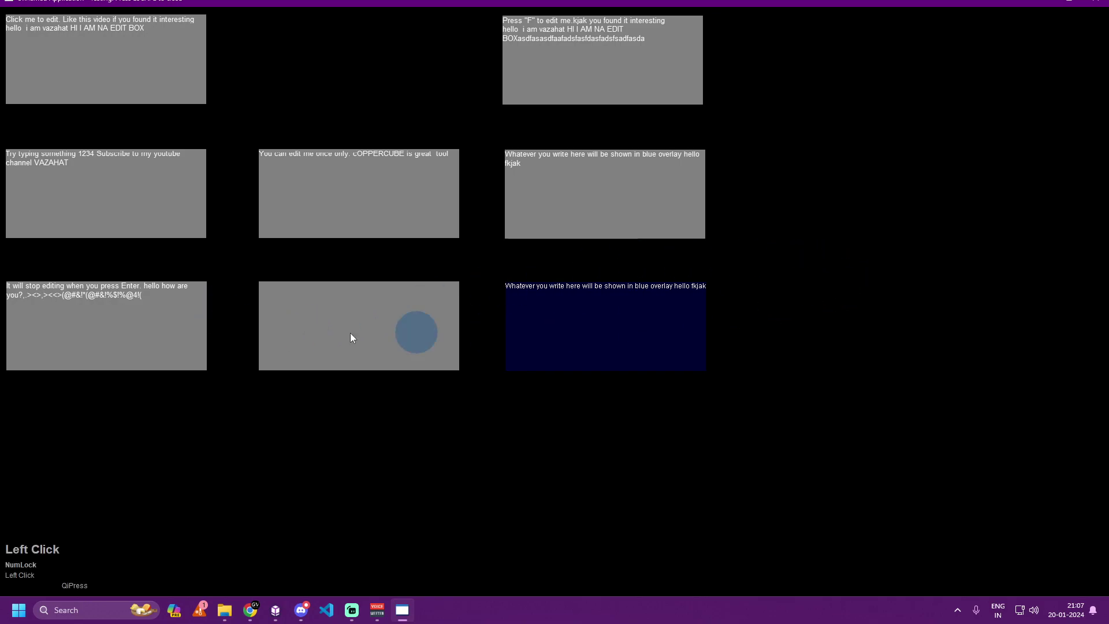
# - Edit the auto-clearing overlay twice more, entering "hello asdkjfhasdfkajks" and "kajdfkla" and ending the editing after each entry
pyautogui.click(279, 309)
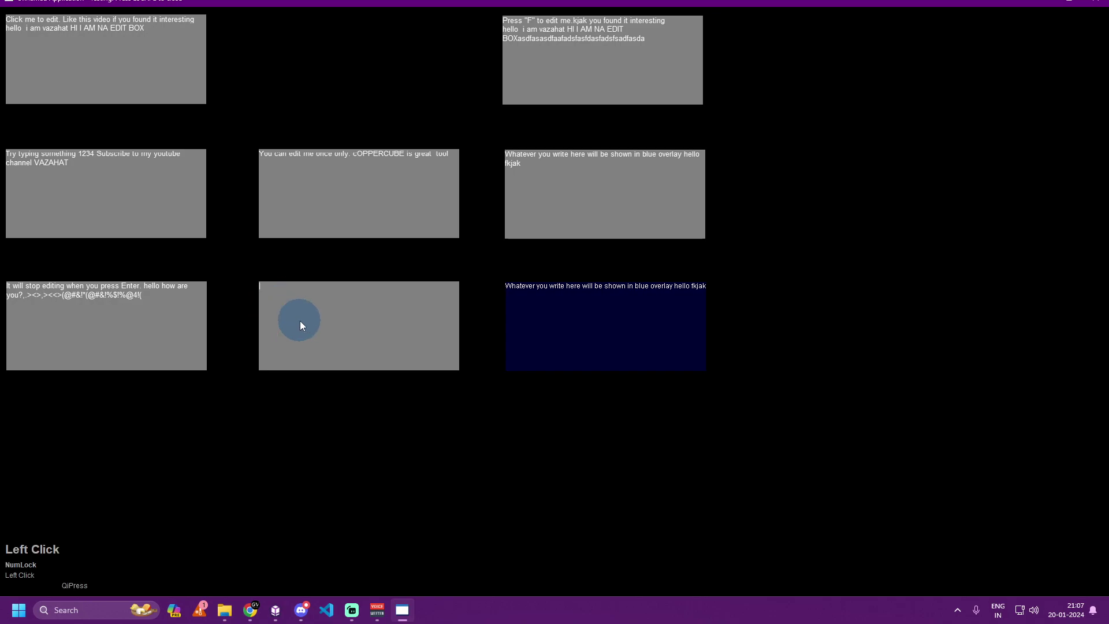
pyautogui.write('hello asdkjfhasdfkajks')
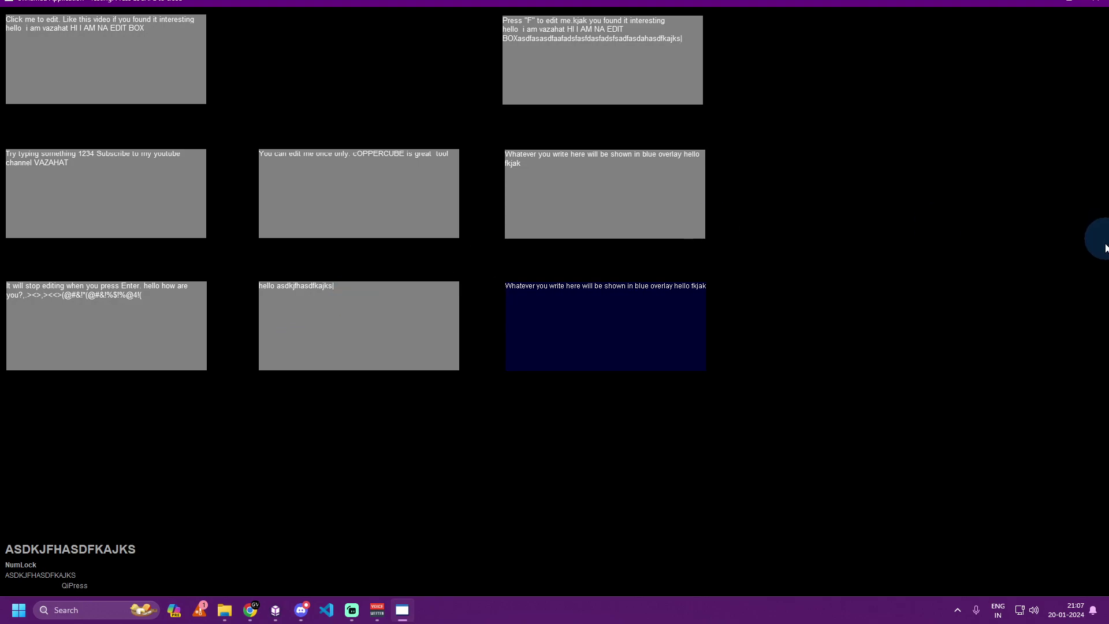
pyautogui.click(961, 397)
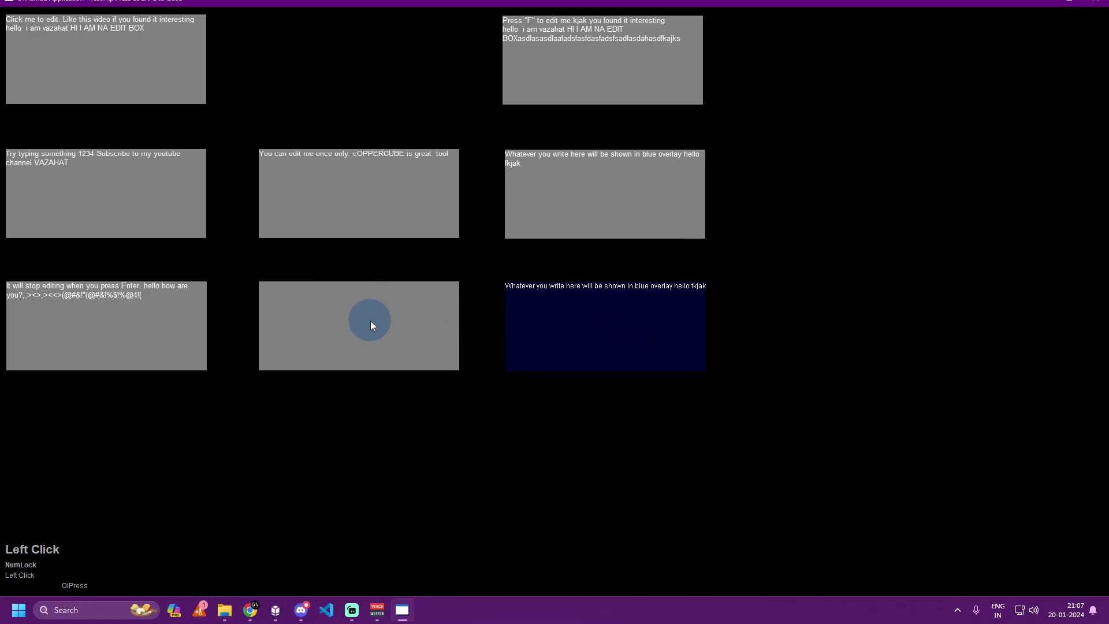
pyautogui.write('kajdfkla')
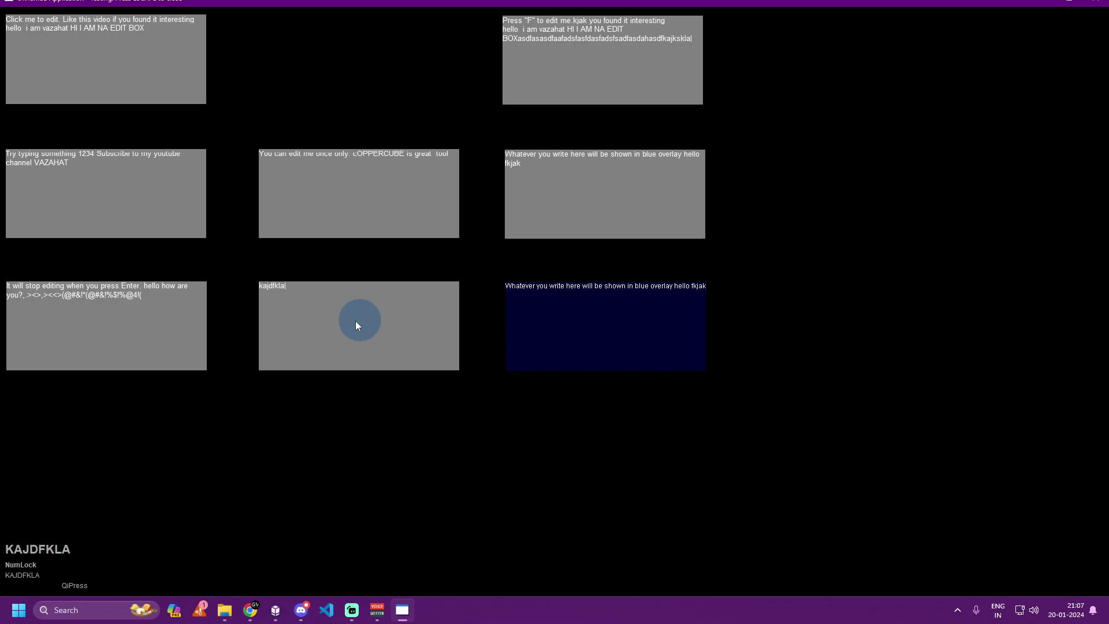
pyautogui.click(903, 400)
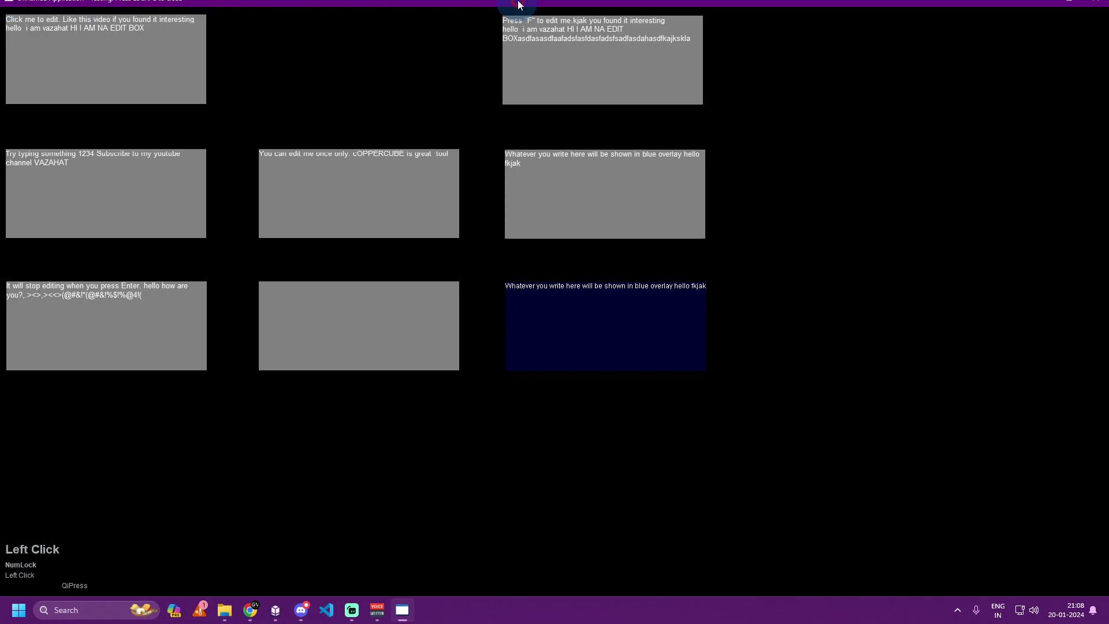
# - Move the running test window down from the screen edge and close it
pyautogui.moveTo(518, 5); pyautogui.dragTo(470, 37)
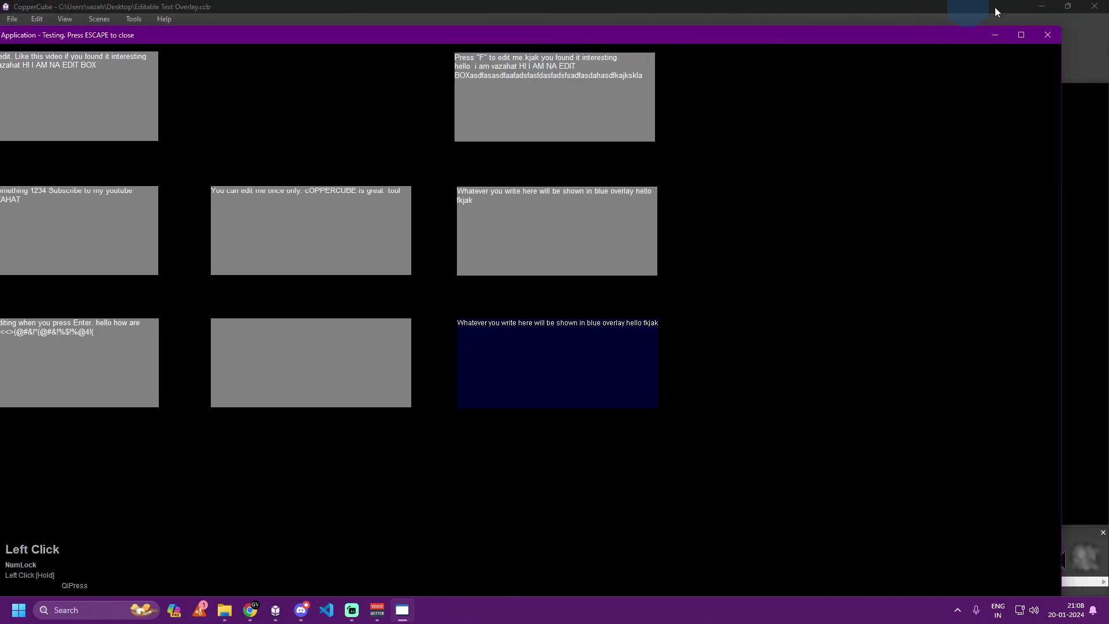
pyautogui.click(1048, 35)
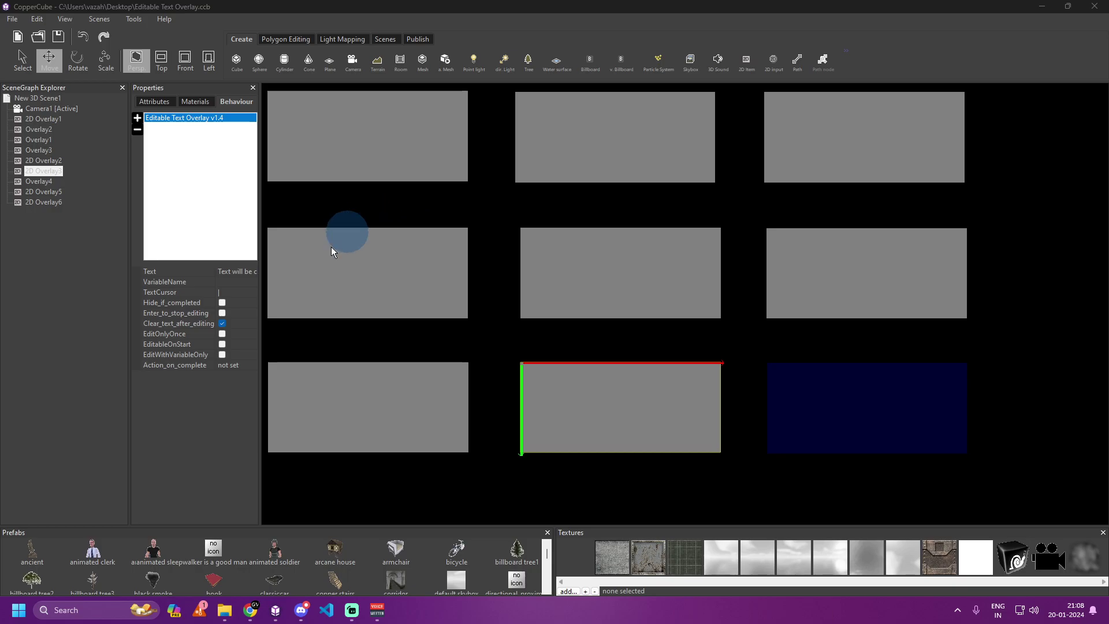
# - Switch to Chrome and view the itch.io page of the CopperCube Behavior Editable Text Overlay from its beginning
pyautogui.moveTo(261, 614)
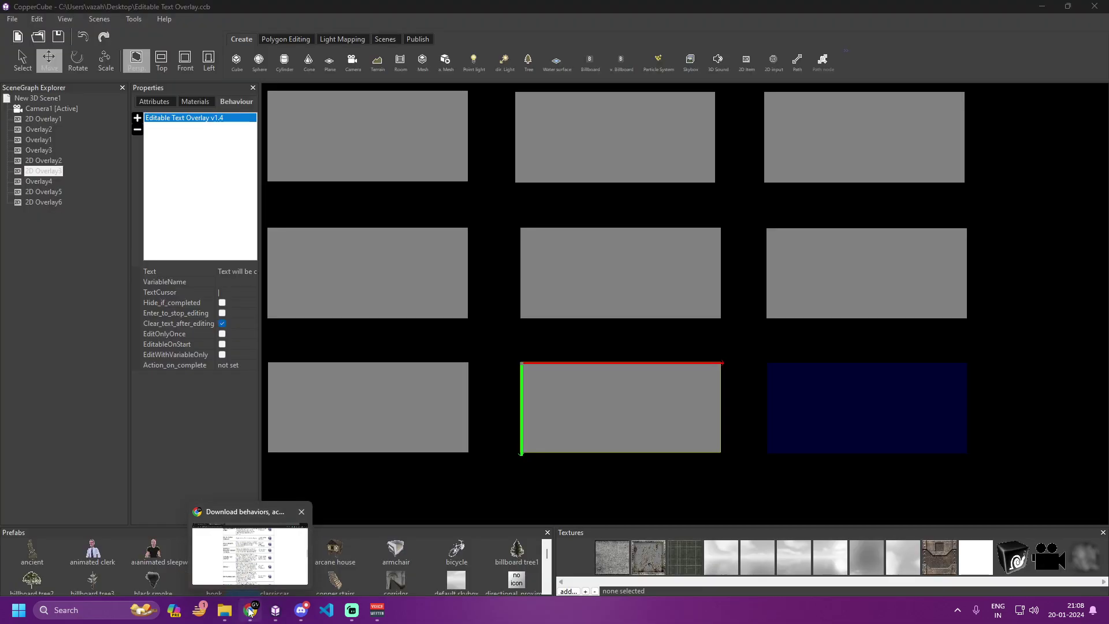
pyautogui.click(249, 610)
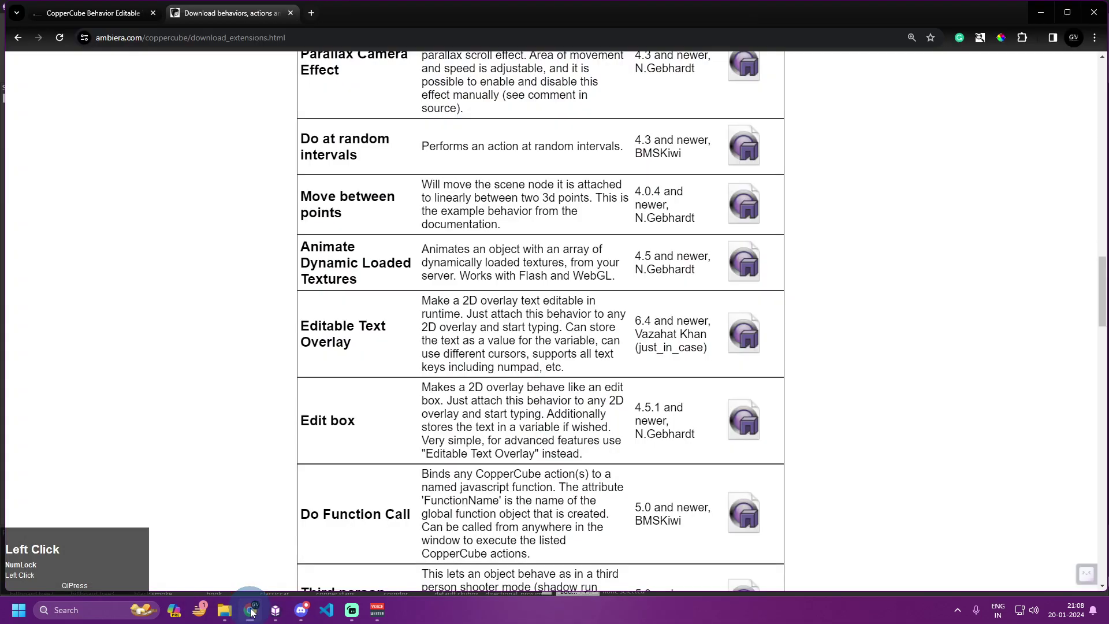
pyautogui.click(105, 18)
pyautogui.scroll(3, 241, 230)
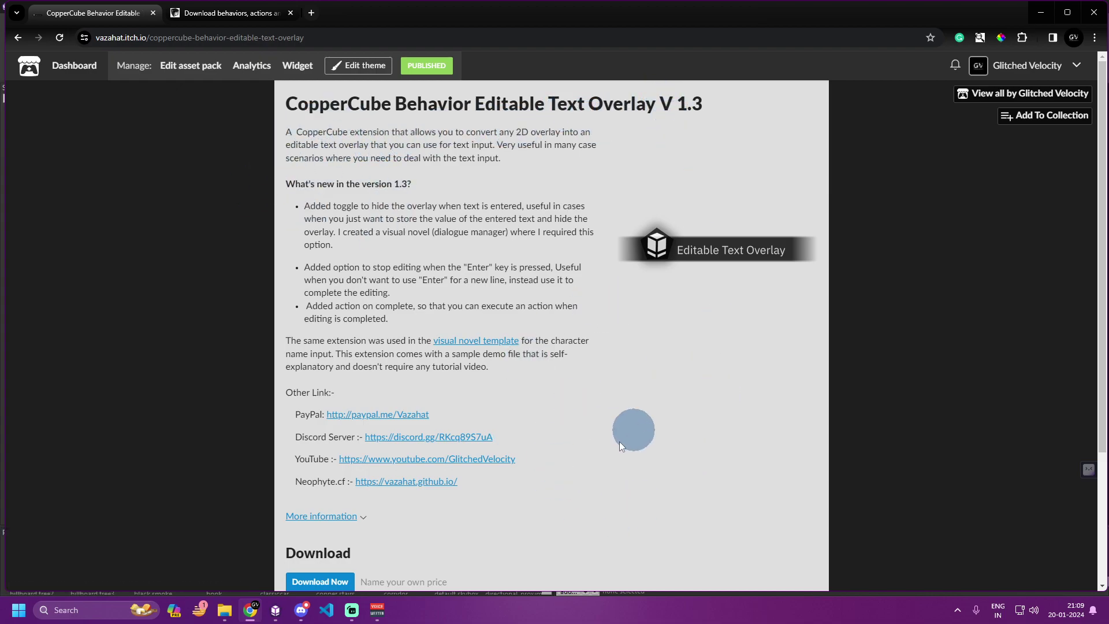
# - View the Download section of the extension's itch.io page, and switch to CopperCube
pyautogui.scroll(-3, 525, 424)
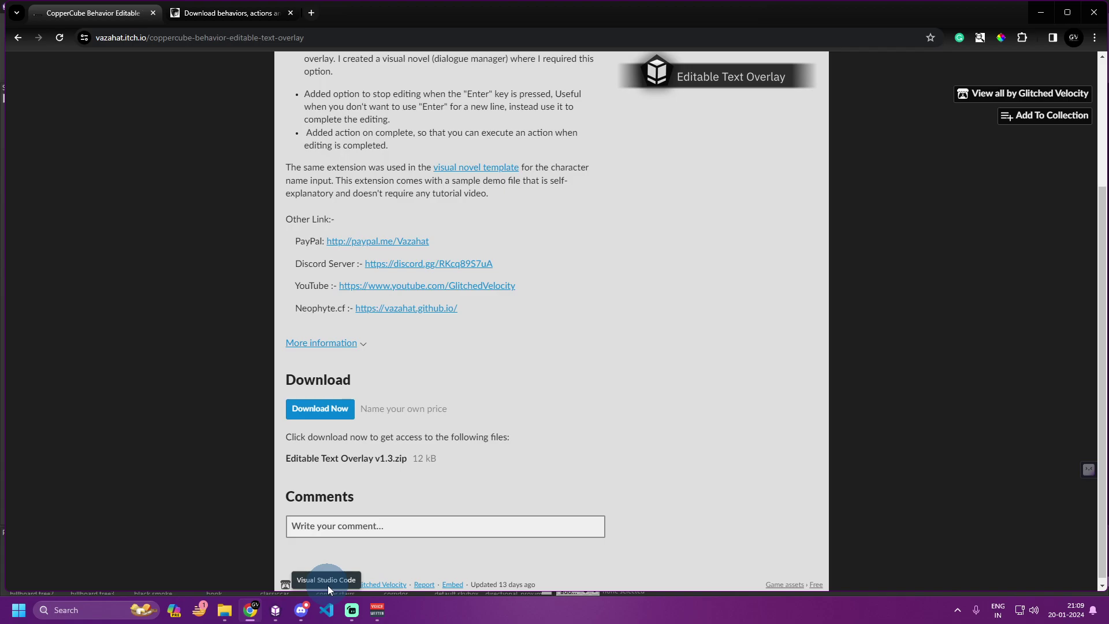
pyautogui.click(277, 604)
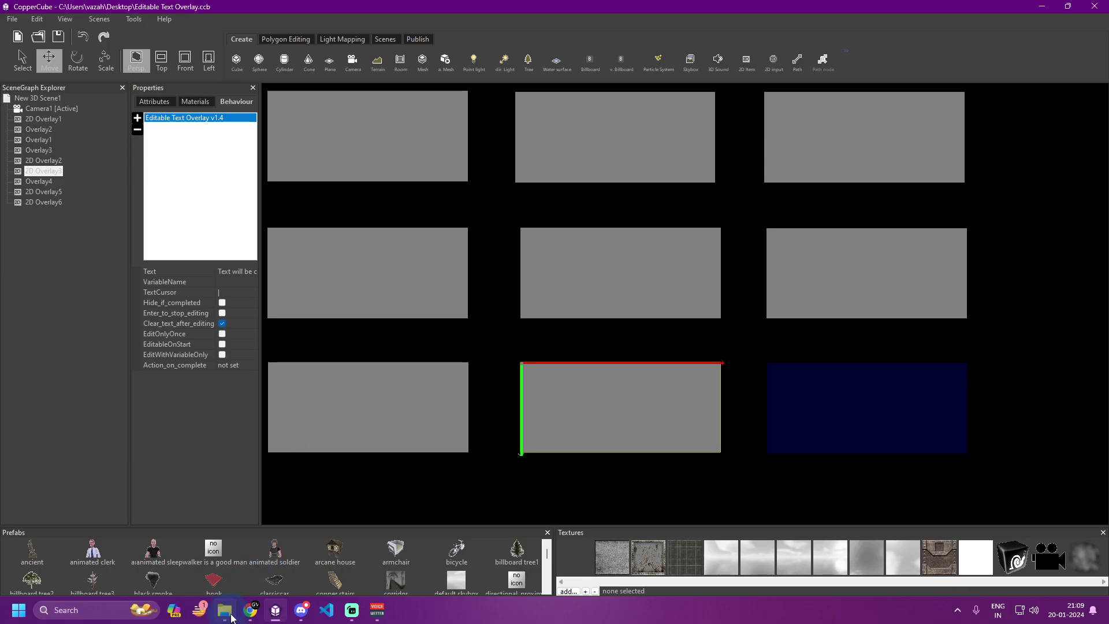
# - Switch to Chrome and look through the actions and behaviors listed on Ambiera's CopperCube extensions download page, including Editable Text Overlay
pyautogui.click(251, 610)
pyautogui.click(231, 14)
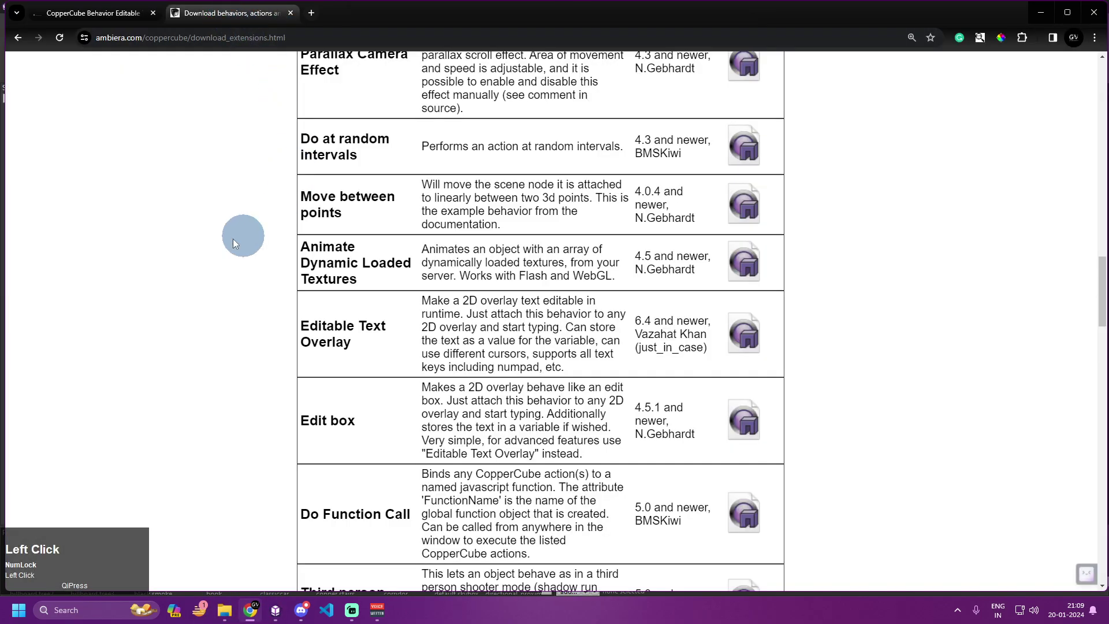
pyautogui.scroll(-3, 267, 285)
pyautogui.scroll(15, 207, 262)
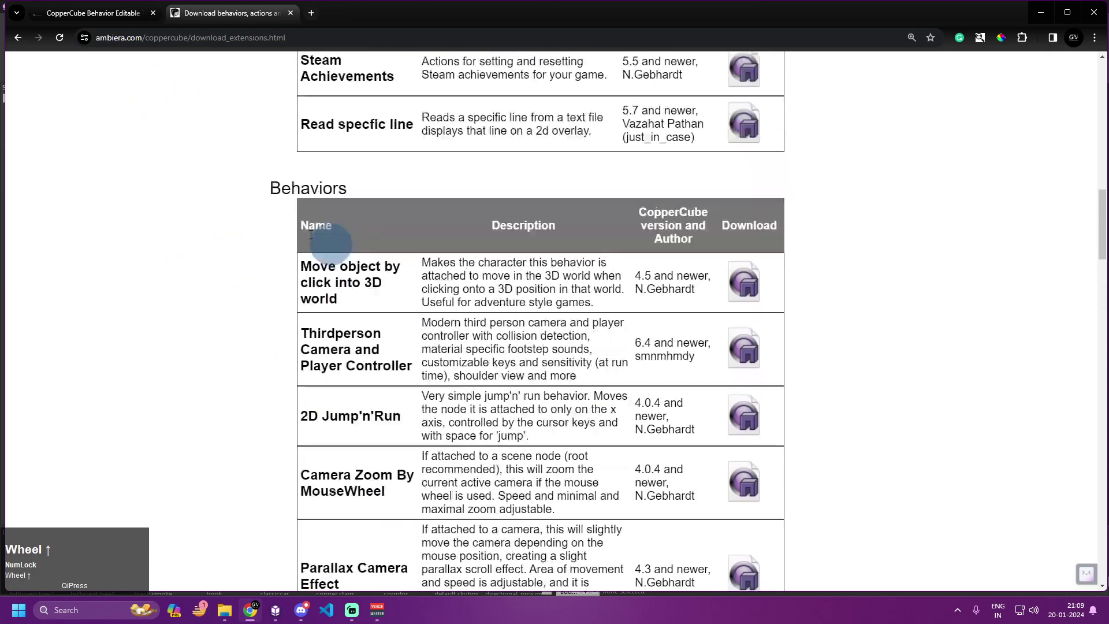
pyautogui.scroll(13, 259, 226)
pyautogui.scroll(-13, 346, 335)
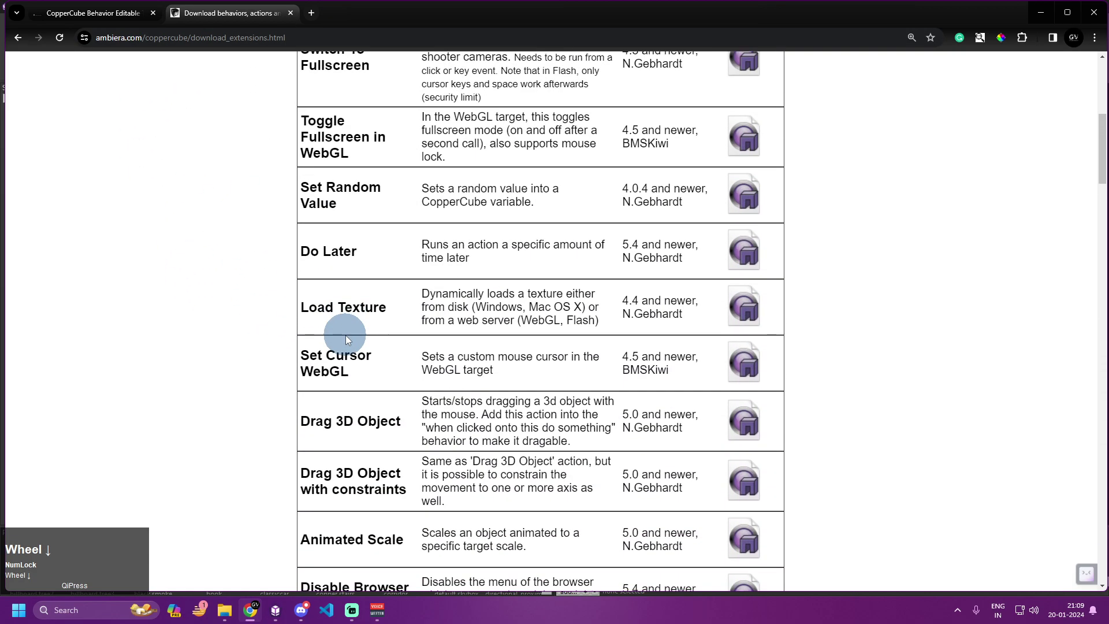
pyautogui.scroll(-15, 345, 334)
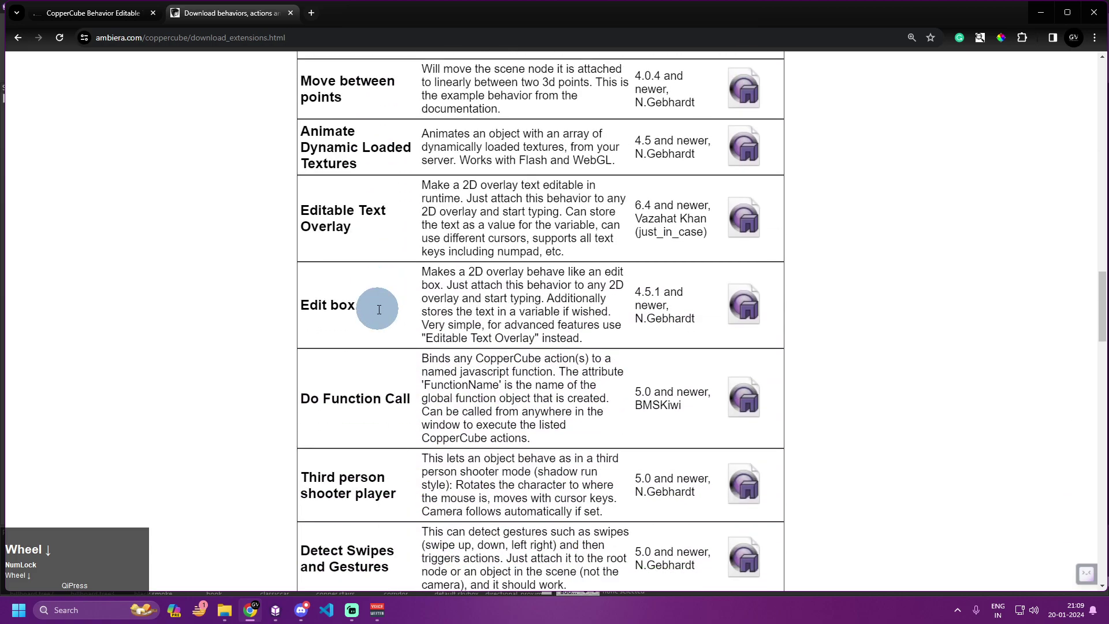
pyautogui.scroll(-9, 346, 302)
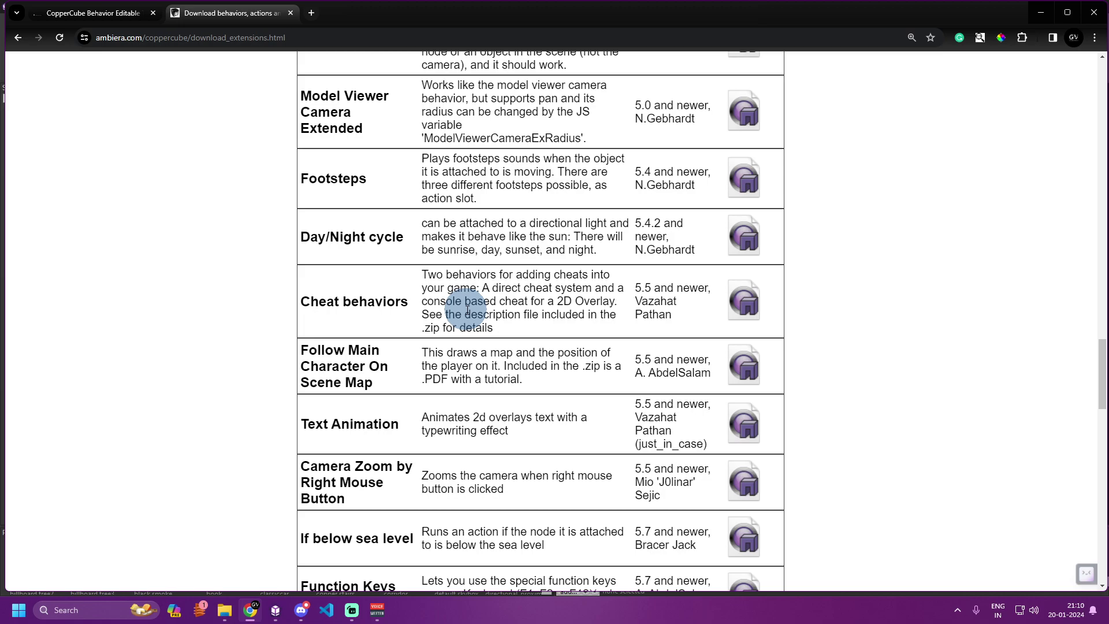
# - Switch to CopperCube and close the program, confirming the exit
pyautogui.click(275, 610)
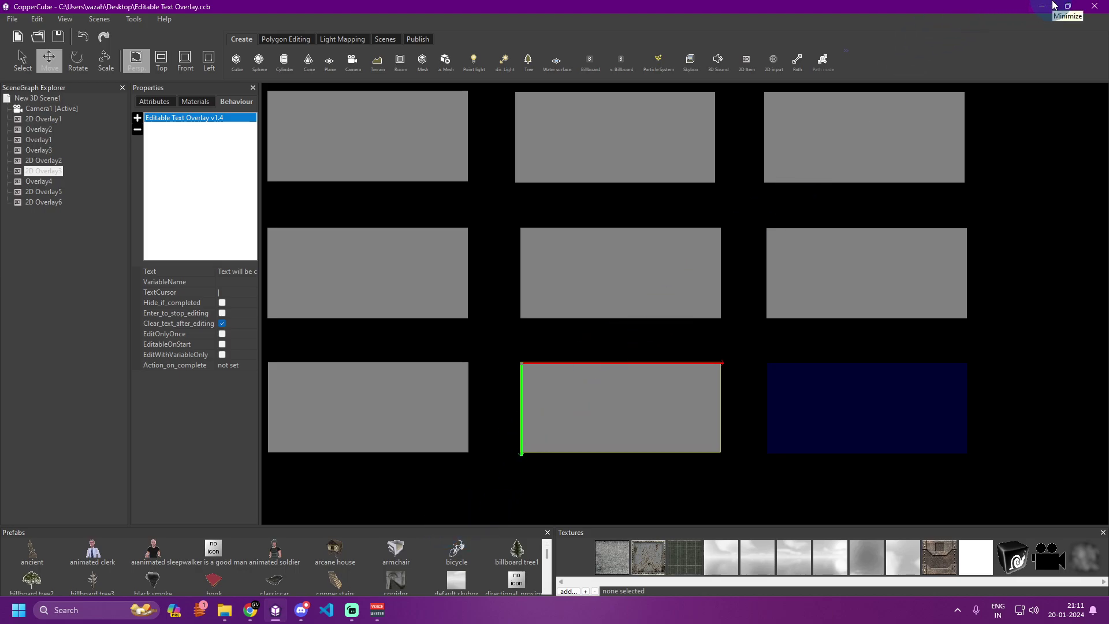
pyautogui.click(1096, 6)
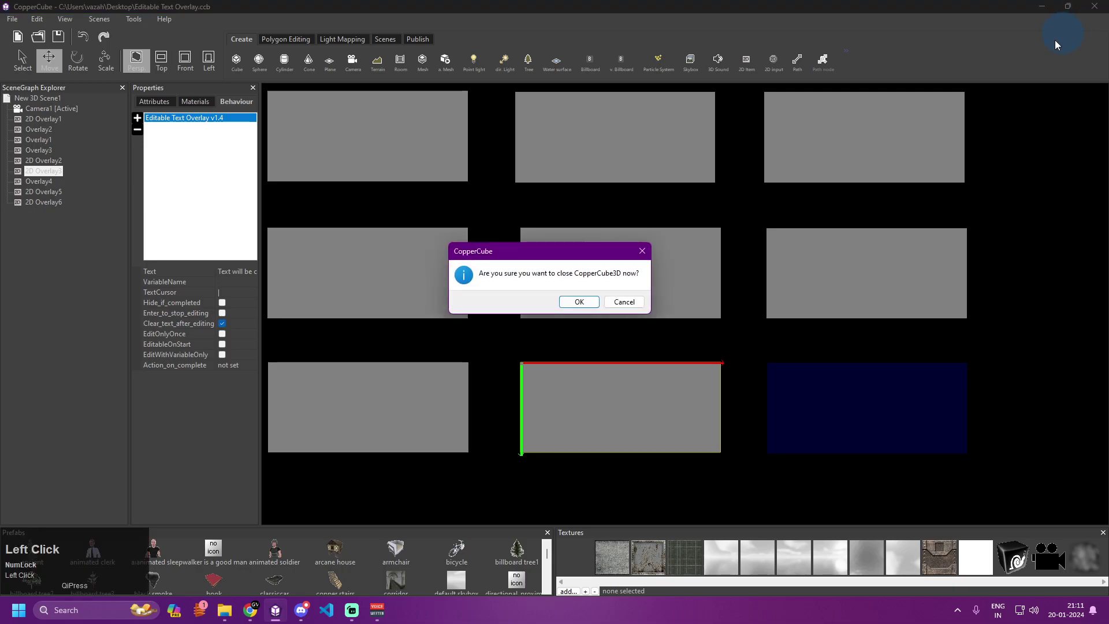
pyautogui.click(579, 302)
pyautogui.click(621, 330)
# - From the extension's itch.io page, open the full Glitched Velocity listing and look over its CopperCube extensions
pyautogui.click(101, 17)
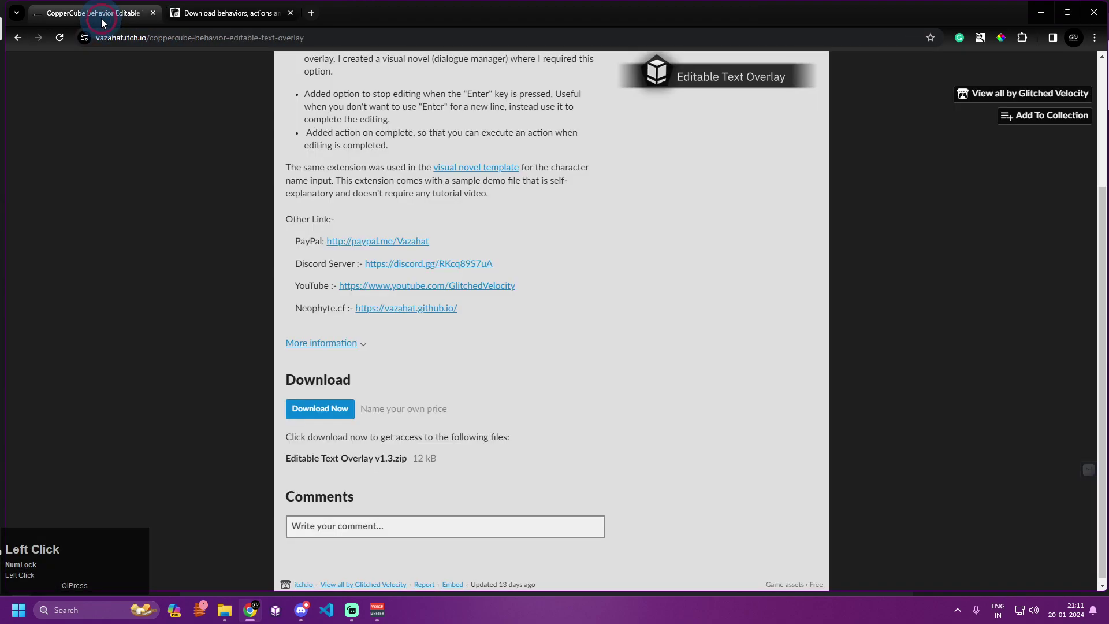
pyautogui.scroll(3, 412, 390)
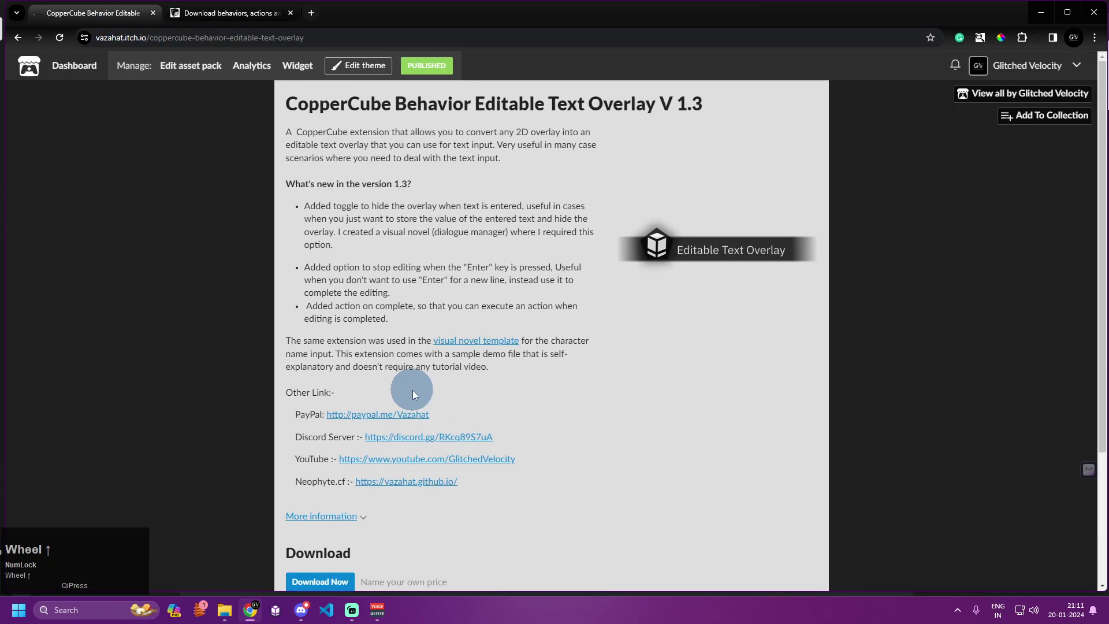
pyautogui.click(1019, 94)
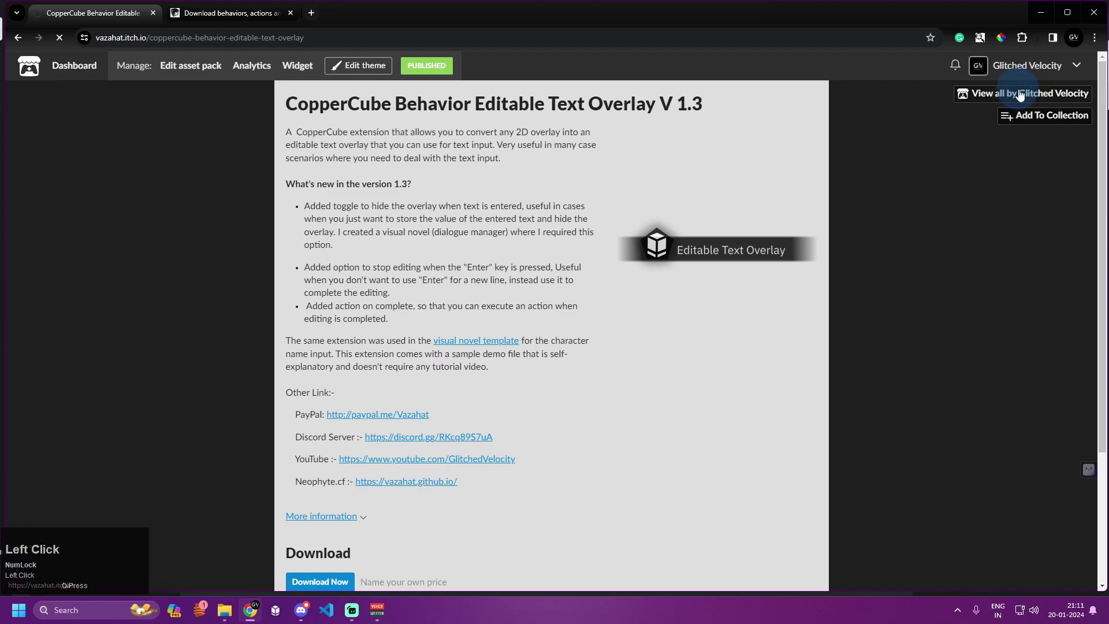
pyautogui.scroll(-8, 574, 248)
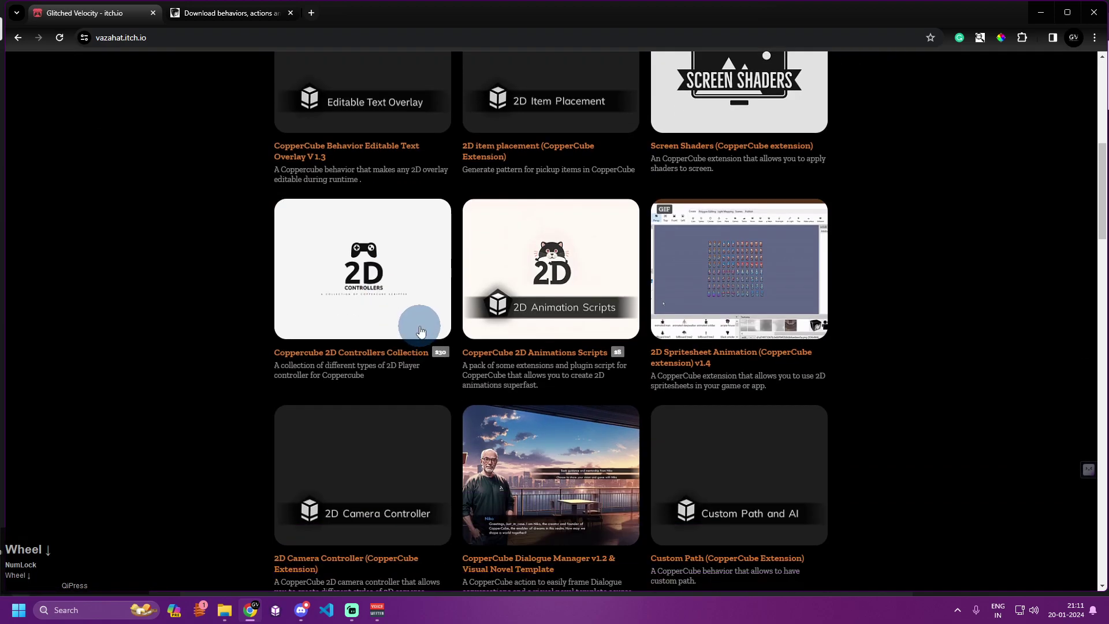
pyautogui.scroll(4, 401, 397)
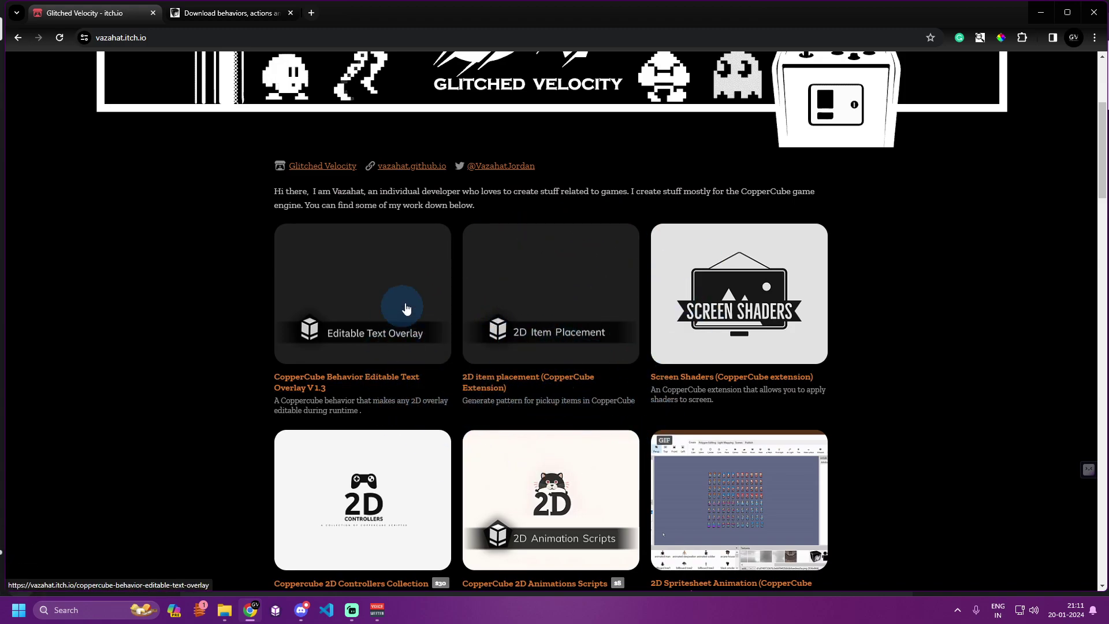
# - Open vazahat.github.io in a new browser tab and view the plugins on its Assets page
pyautogui.click(311, 12)
pyautogui.write('vaza')
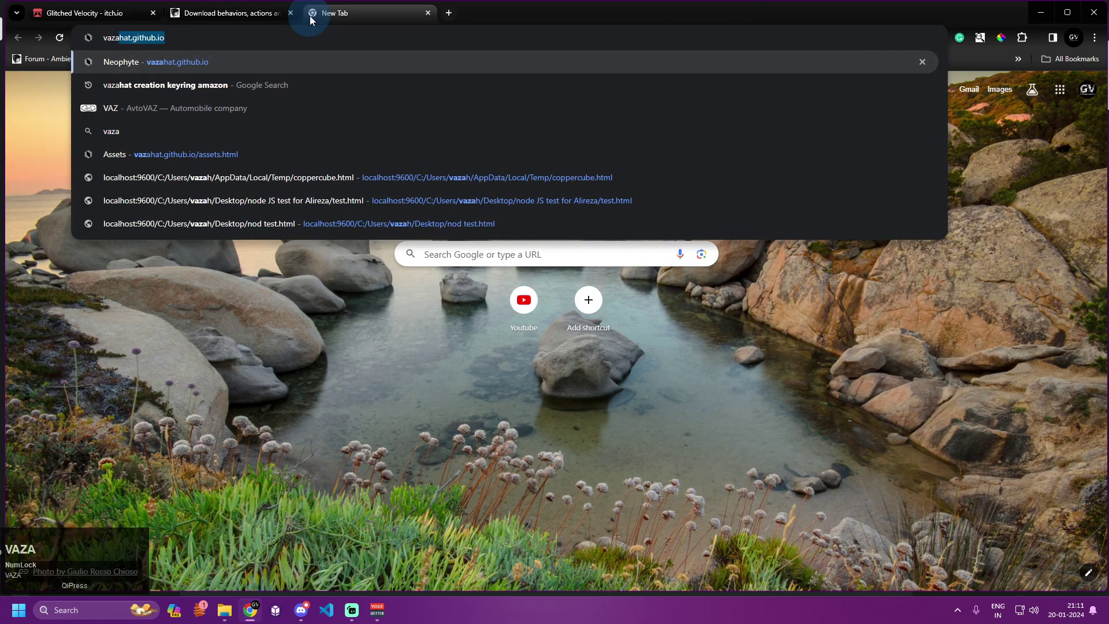
pyautogui.write('hat.')
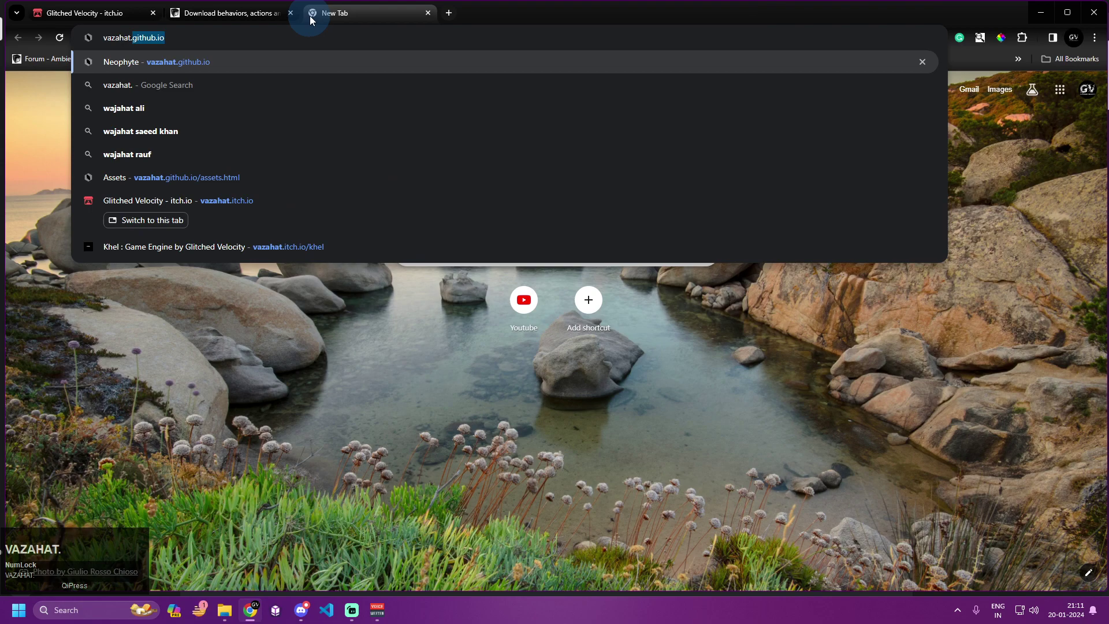
pyautogui.write('gith')
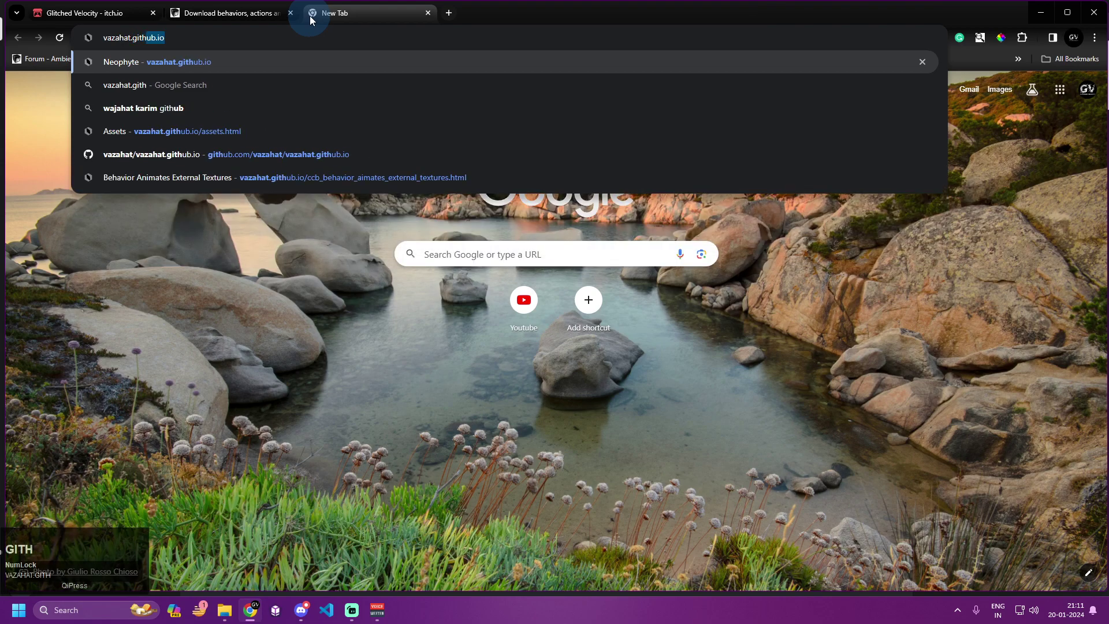
pyautogui.write('ub.')
pyautogui.press('BackSpace')
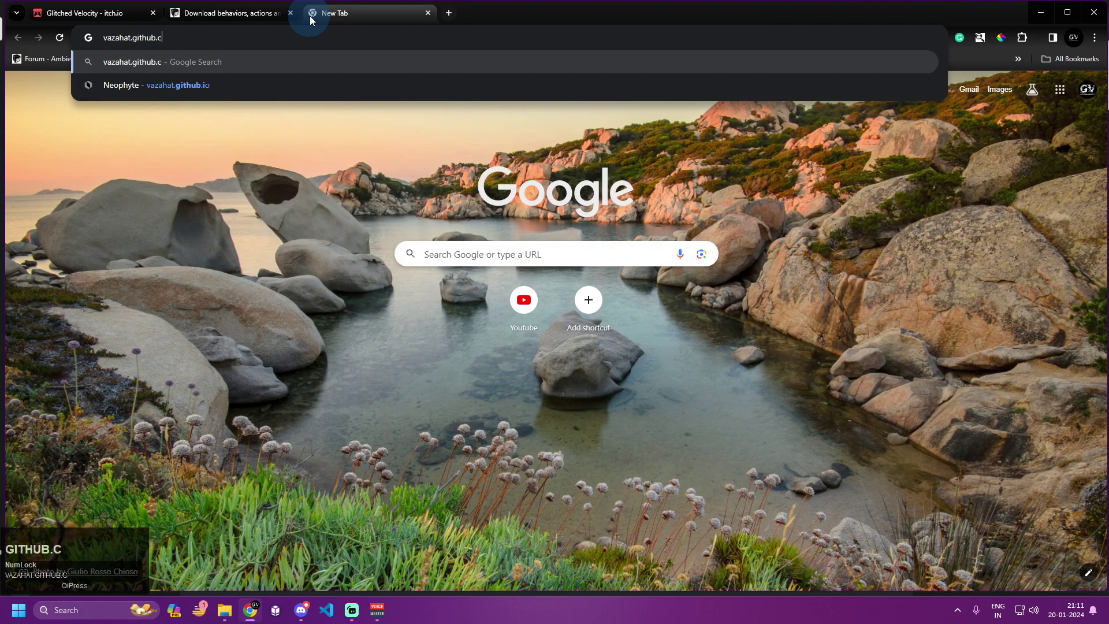
pyautogui.write('io')
pyautogui.press('Return')
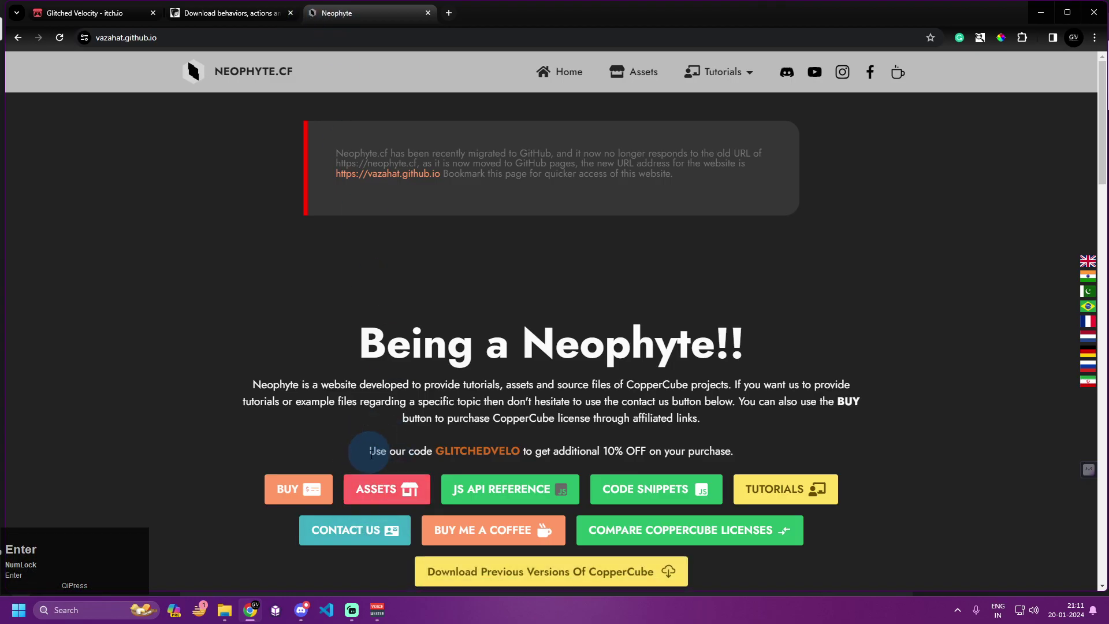
pyautogui.click(369, 489)
pyautogui.scroll(-15, 607, 416)
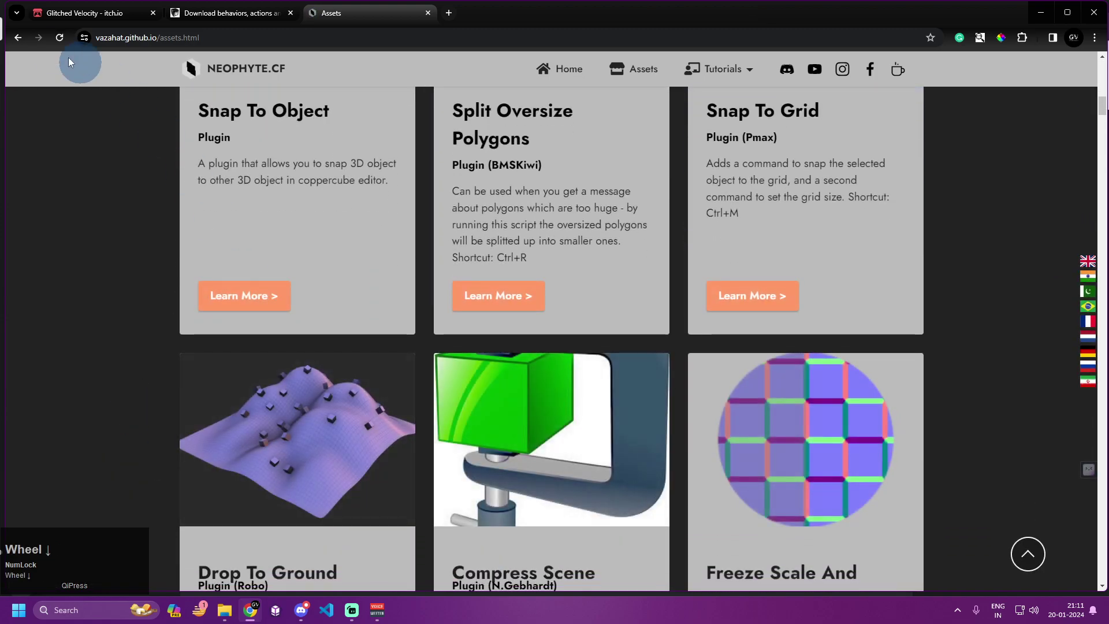
# - Return to the Glitched Velocity itch.io page and view it from the banner down to the 2D extensions
pyautogui.click(87, 12)
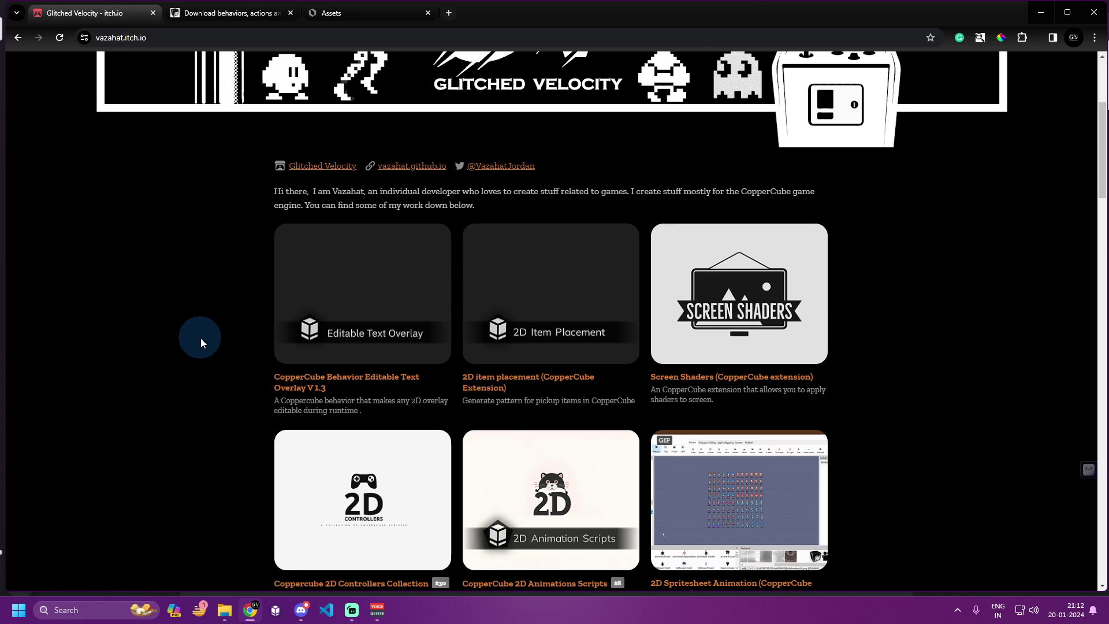
pyautogui.scroll(3, 392, 321)
pyautogui.scroll(1, 391, 321)
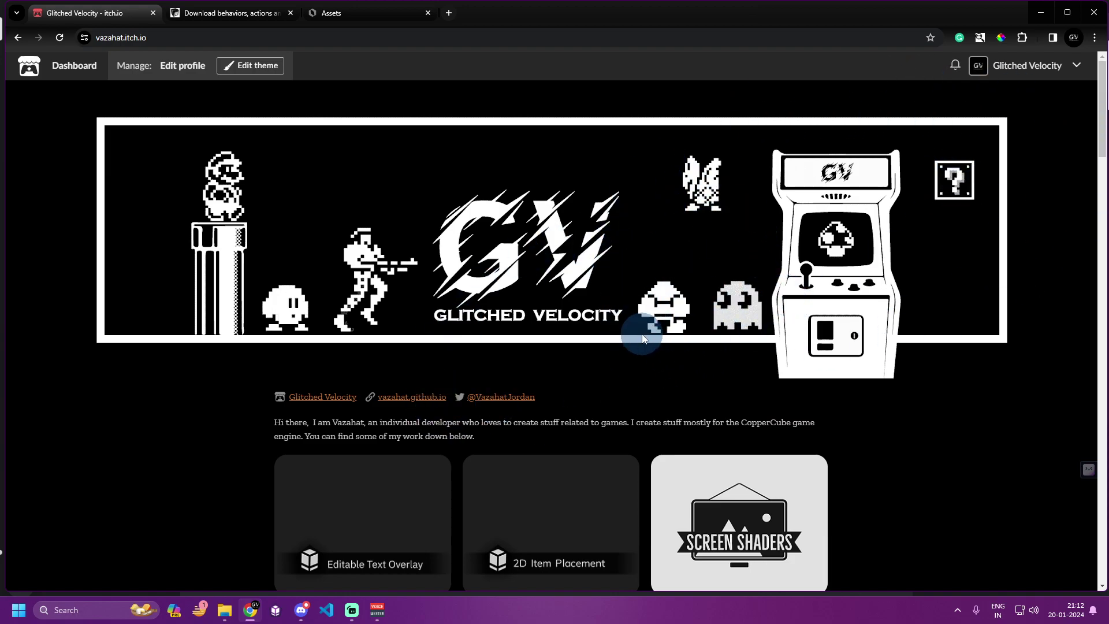
pyautogui.scroll(-3, 641, 333)
pyautogui.scroll(-3, 655, 334)
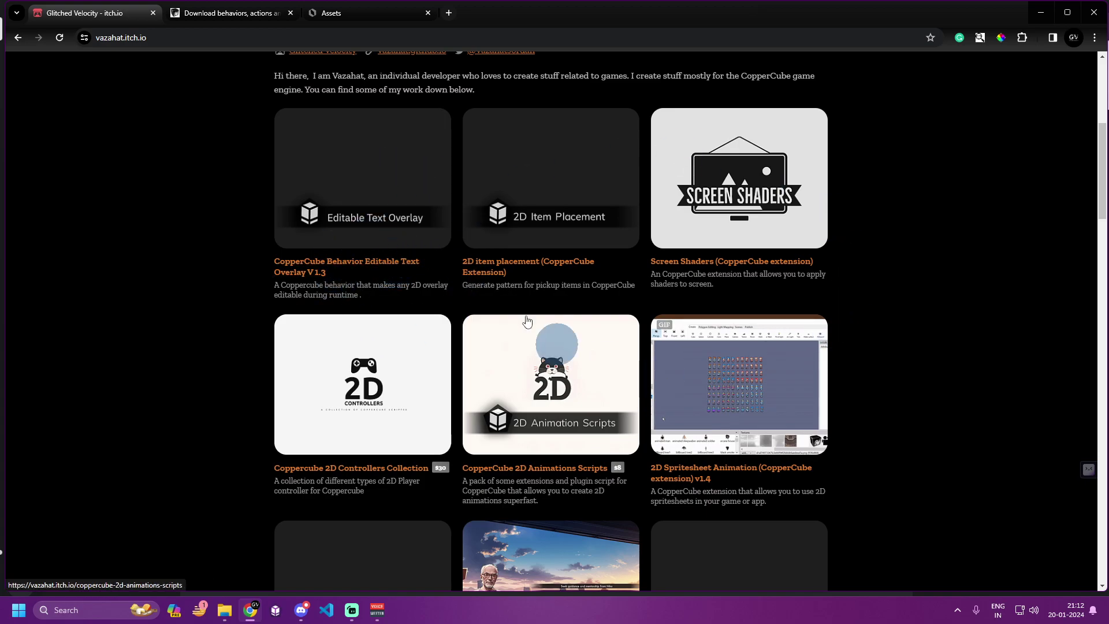
# - Go back to the Neophyte site, view its assets down to the Behaviors section, and load the Assets page again
pyautogui.click(350, 13)
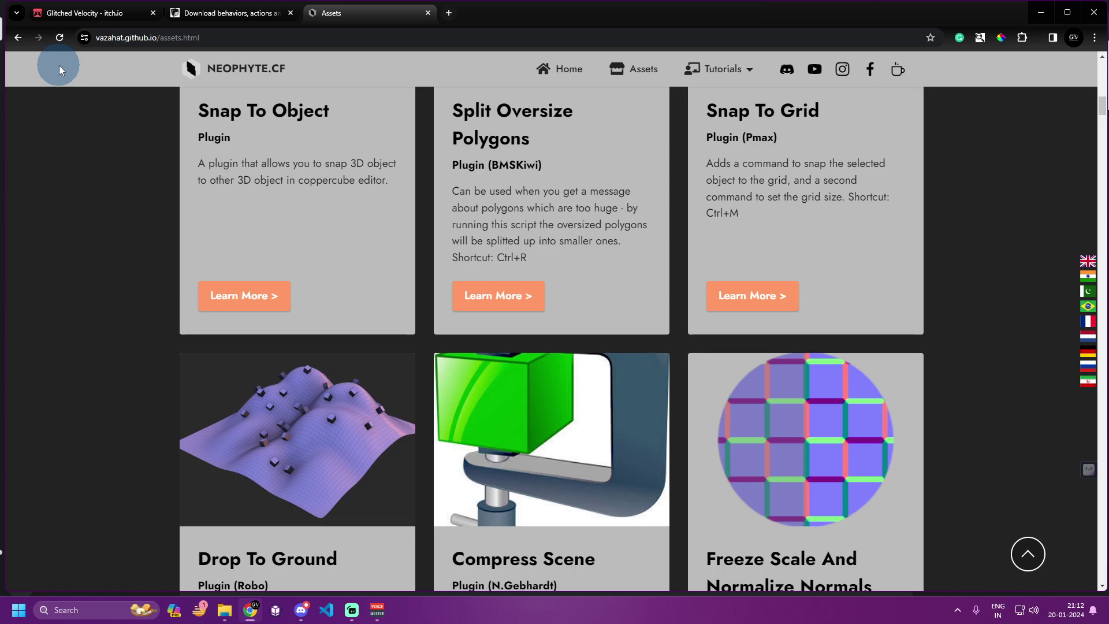
pyautogui.scroll(-8, 265, 283)
pyautogui.scroll(-5, 265, 264)
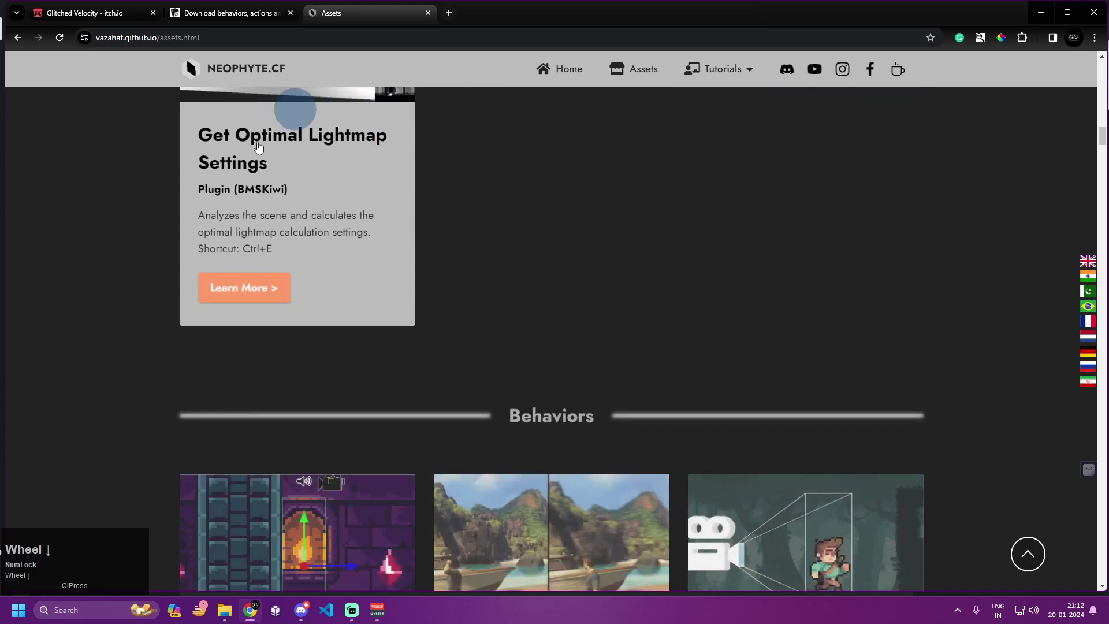
pyautogui.click(633, 77)
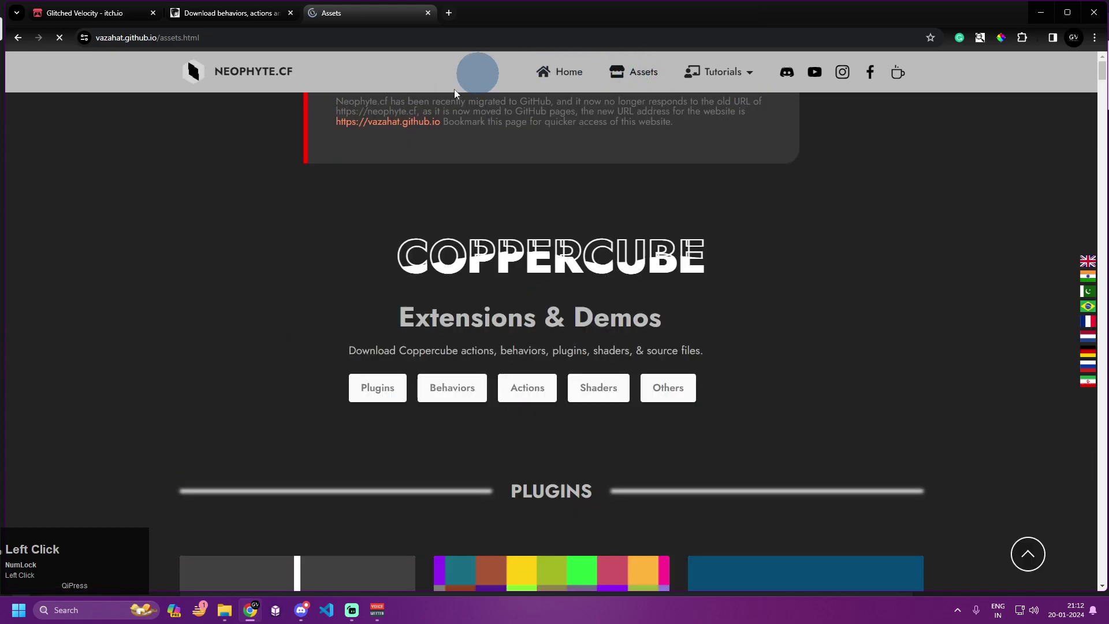
# - Open the API Reference from the Neophyte site's tutorials
pyautogui.click(698, 91)
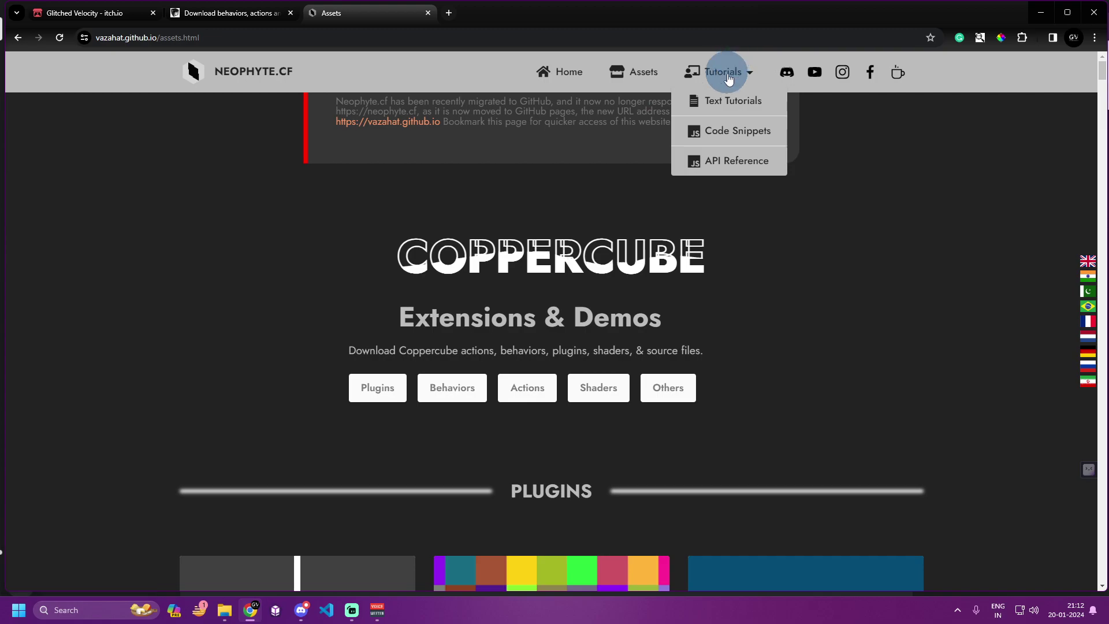
pyautogui.click(733, 94)
pyautogui.click(719, 78)
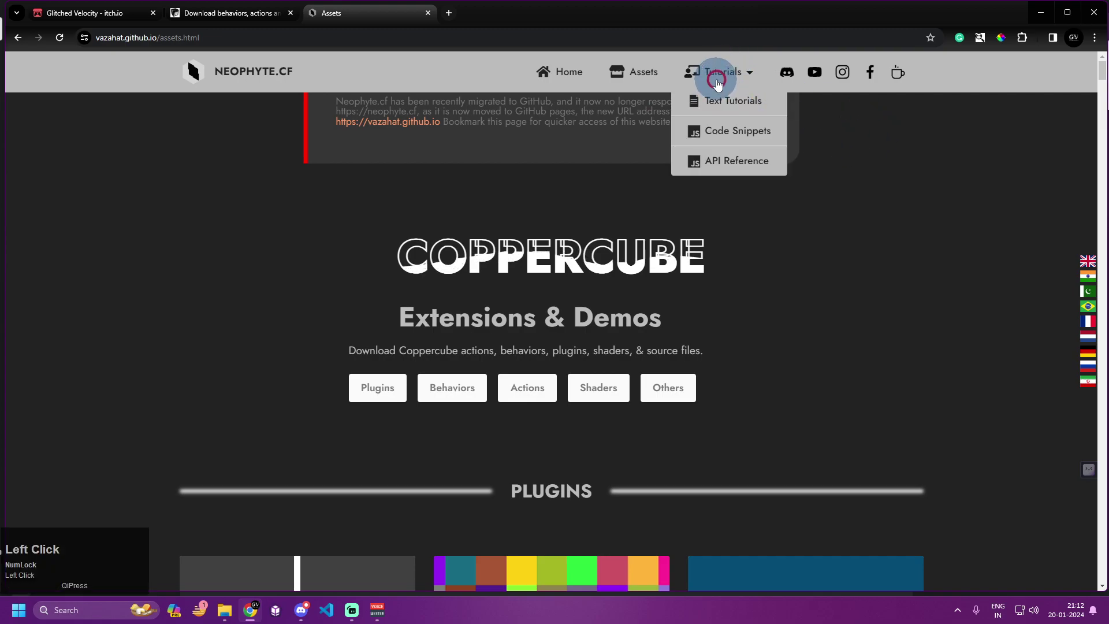
pyautogui.click(710, 164)
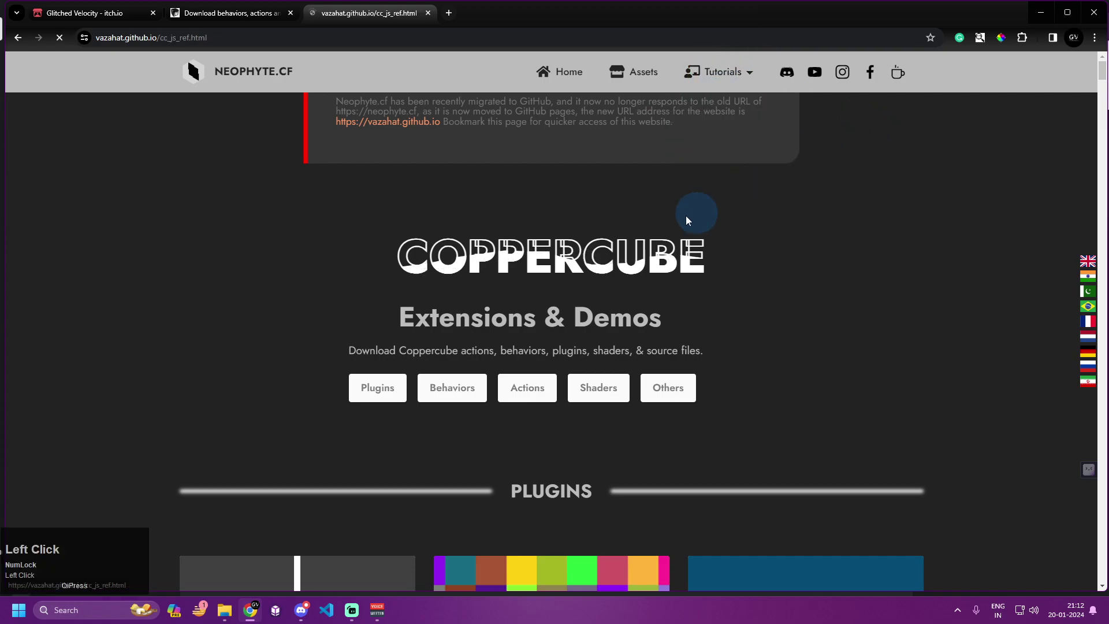
# - Examine the CopperCube JavaScript API reference, from the function index through the ccbCloneSceneNode, active camera and ccbGetSceneNodeChildCount entries
pyautogui.scroll(-4, 490, 203)
pyautogui.scroll(-15, 490, 203)
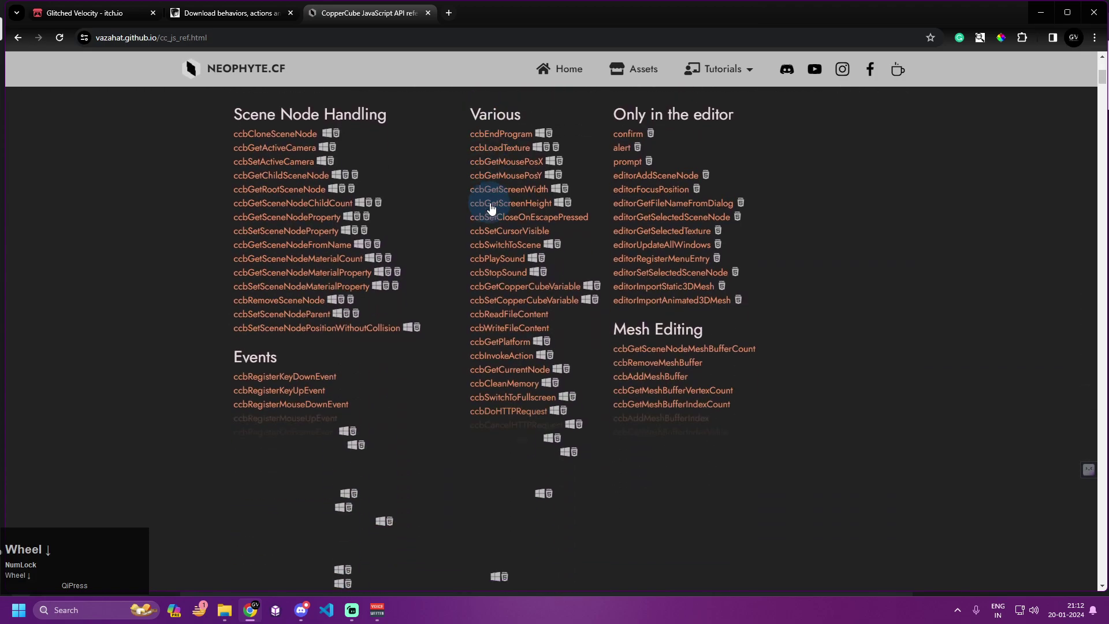
pyautogui.scroll(-1, 260, 234)
pyautogui.scroll(5, 258, 271)
pyautogui.scroll(-15, 248, 228)
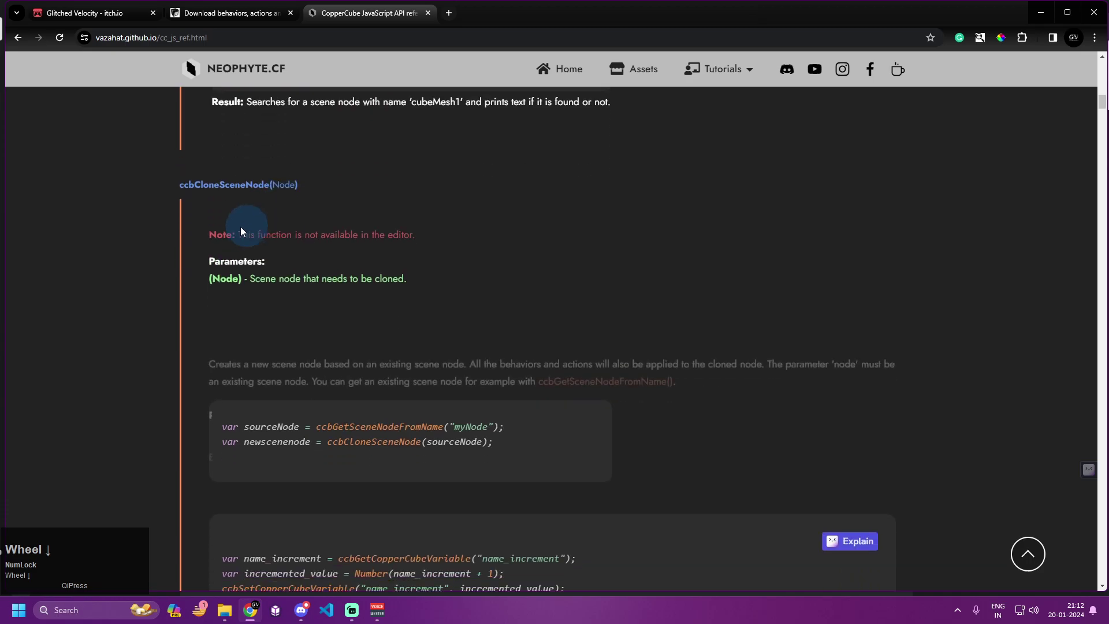
pyautogui.scroll(1, 247, 218)
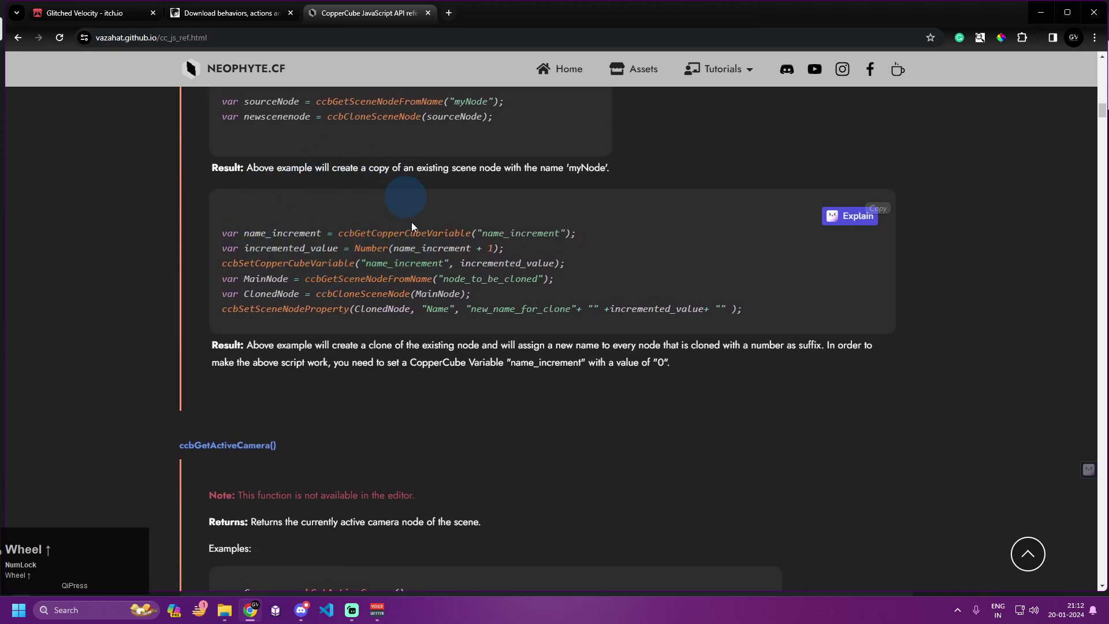
pyautogui.scroll(6, 283, 289)
pyautogui.scroll(-1, 283, 289)
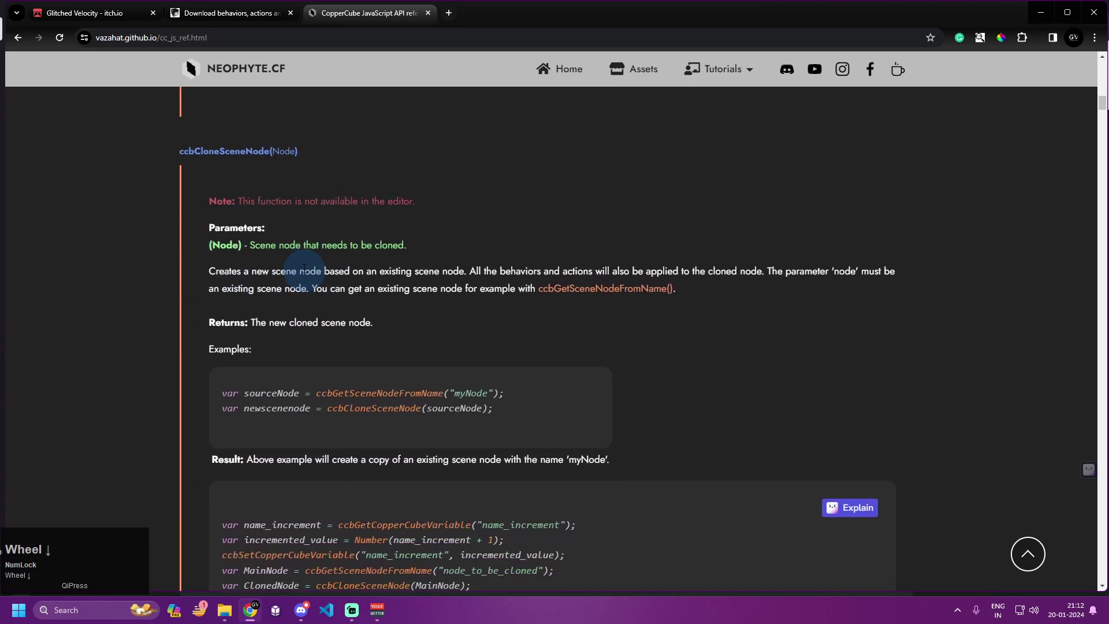
pyautogui.scroll(-6, 260, 288)
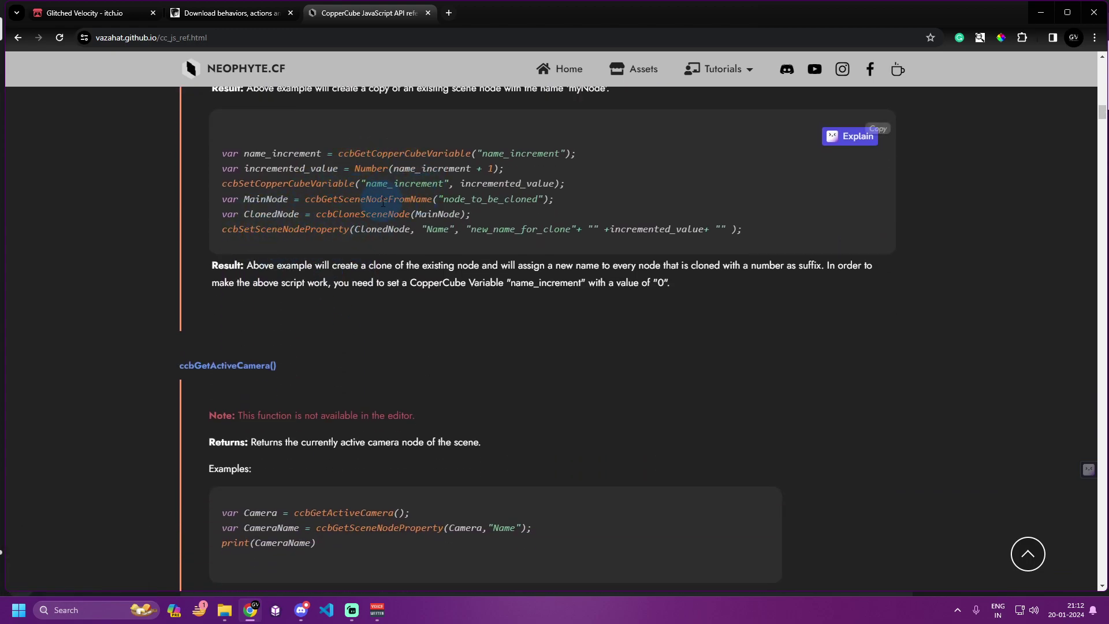
pyautogui.scroll(-5, 379, 231)
pyautogui.scroll(-5, 379, 237)
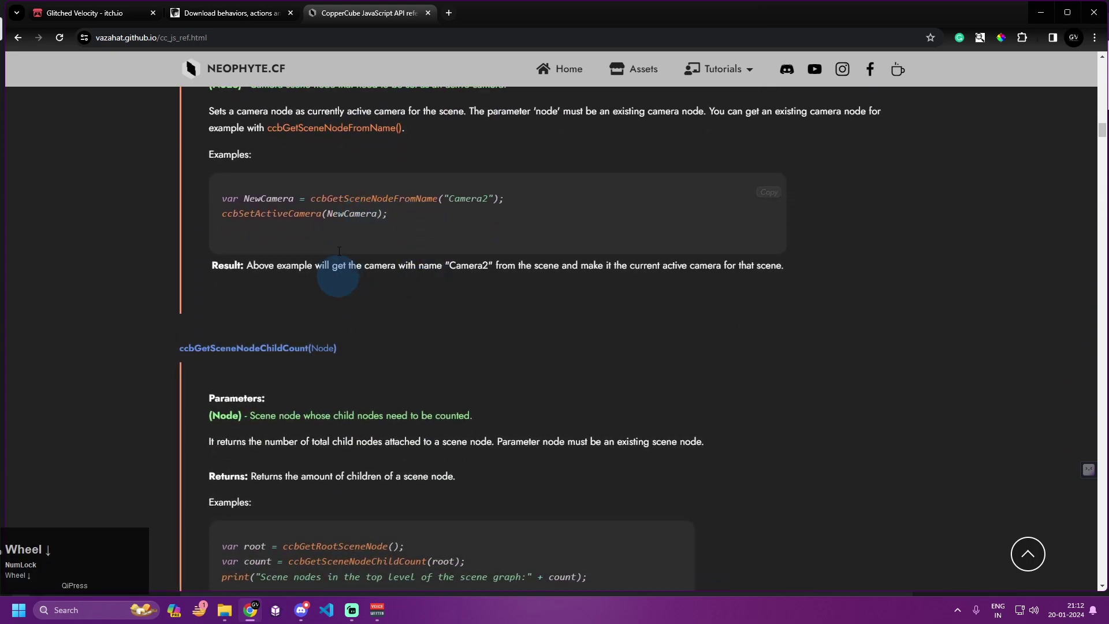
# - Read the ccbGetSceneNodeChildCount and ccbGetChildSceneNode entries of the API reference, including their parameters and code examples
pyautogui.scroll(-3, 358, 306)
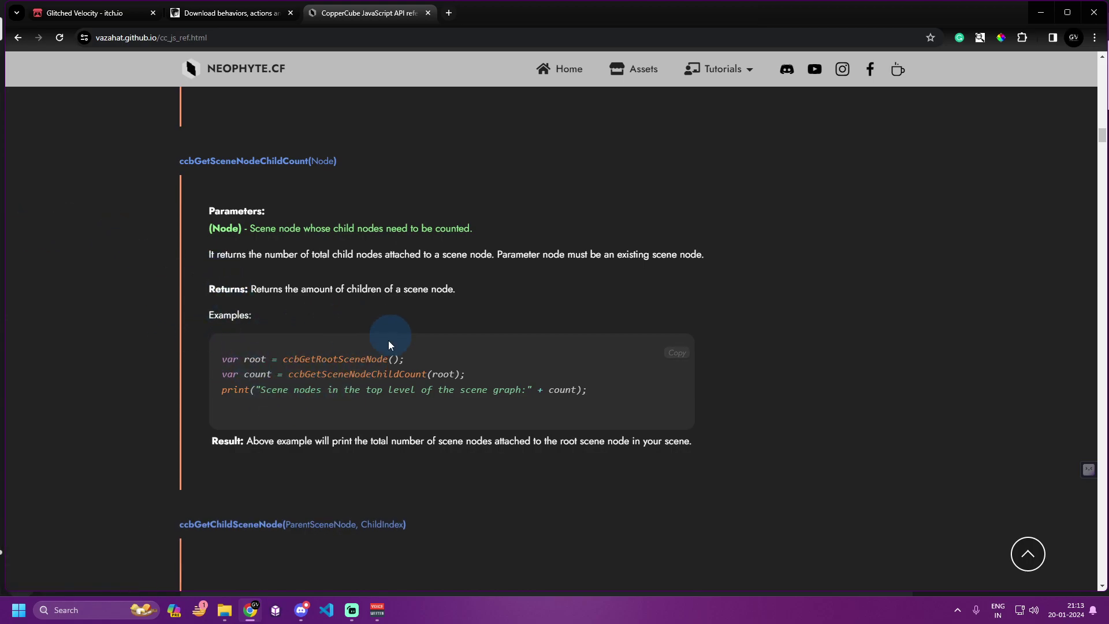
pyautogui.scroll(-4, 430, 390)
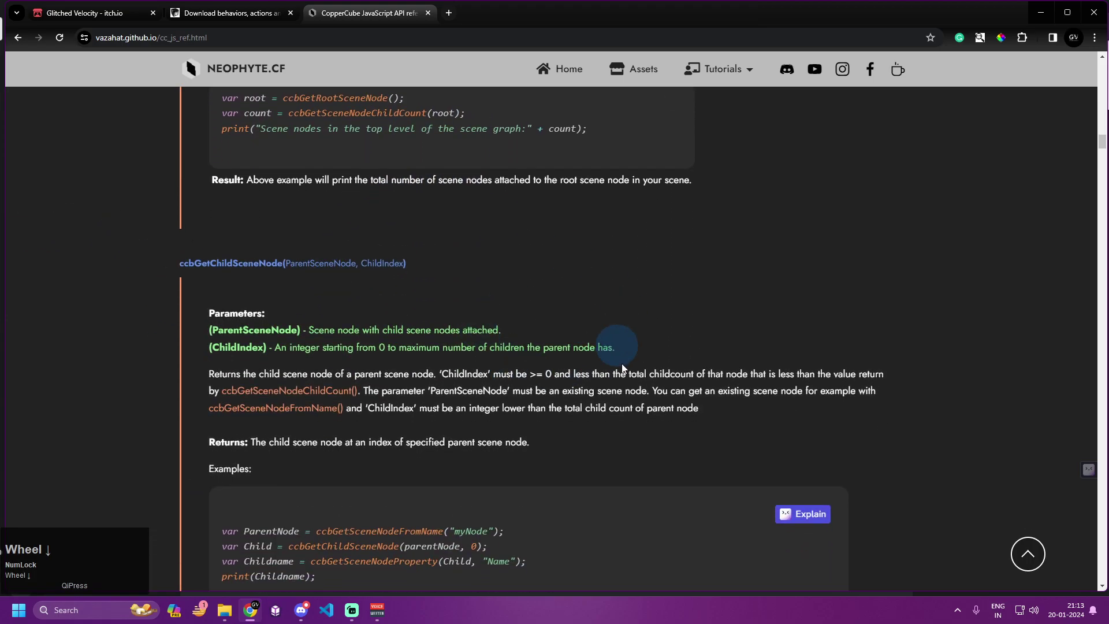
pyautogui.scroll(-6, 496, 387)
pyautogui.scroll(-1, 540, 368)
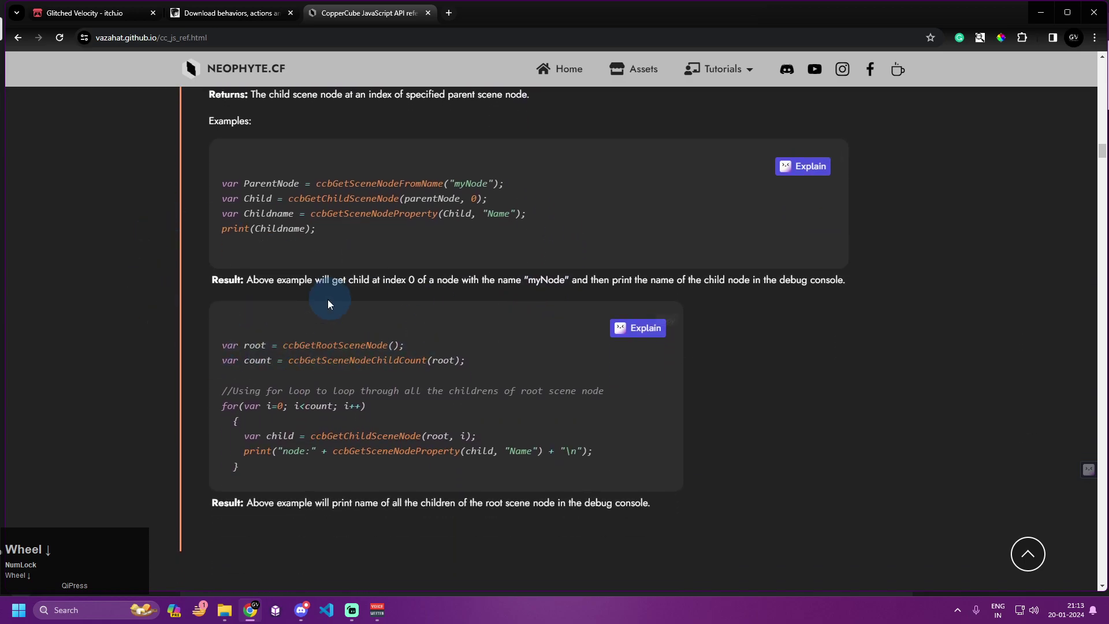
pyautogui.scroll(6, 348, 385)
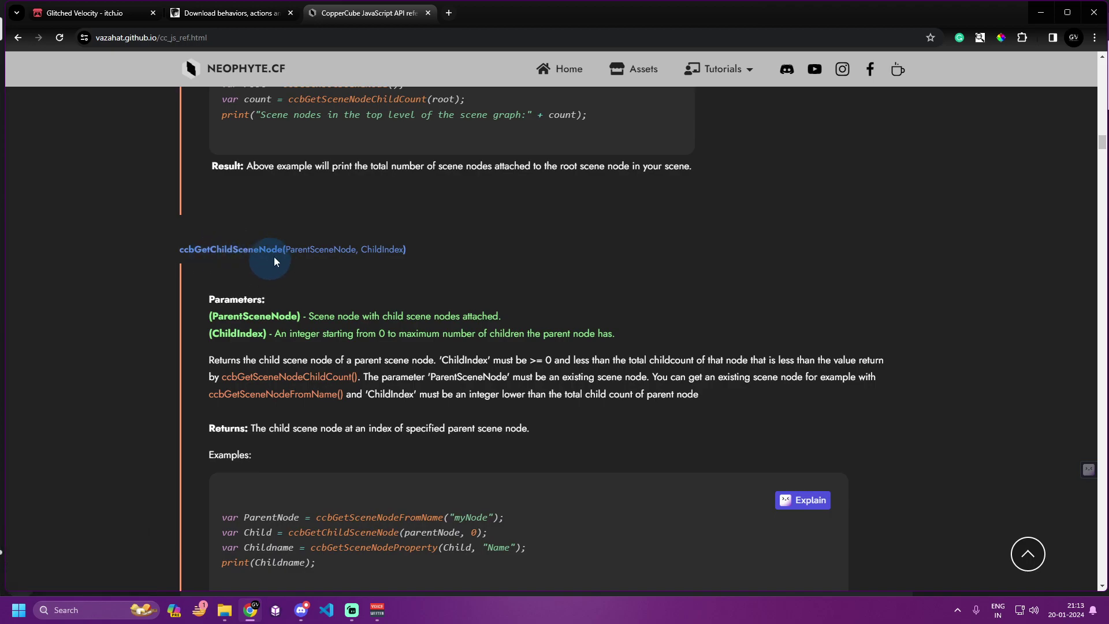
pyautogui.scroll(-12, 317, 283)
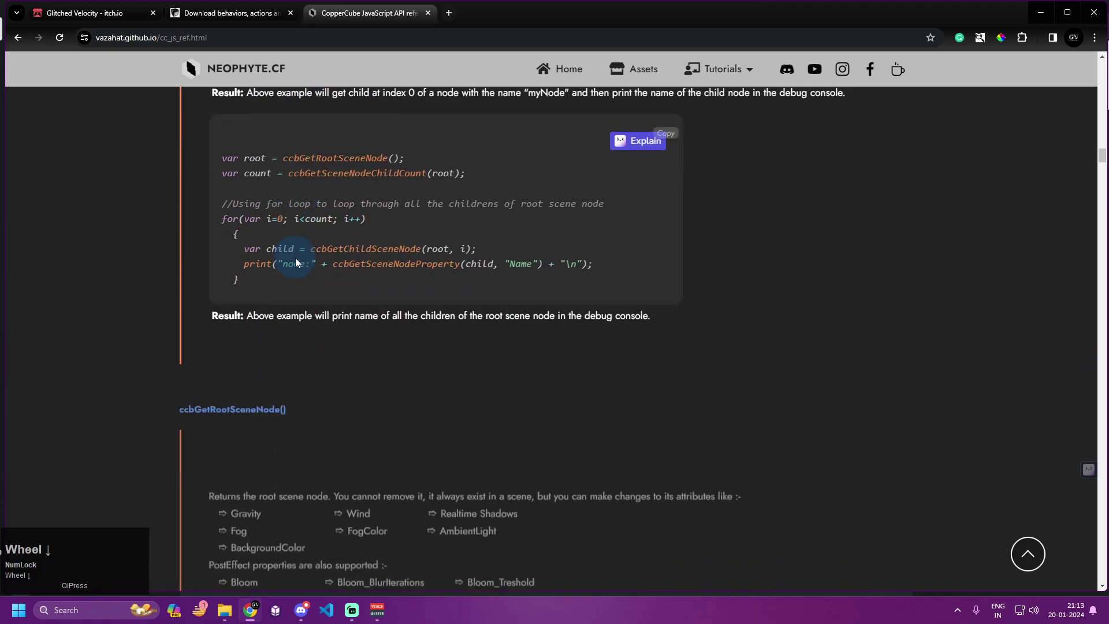
# - Examine the ccbGetRootSceneNode and ccbGetSceneNodeProperty entries, covering the root node attributes, the property names per node type and the code examples
pyautogui.scroll(1, 316, 284)
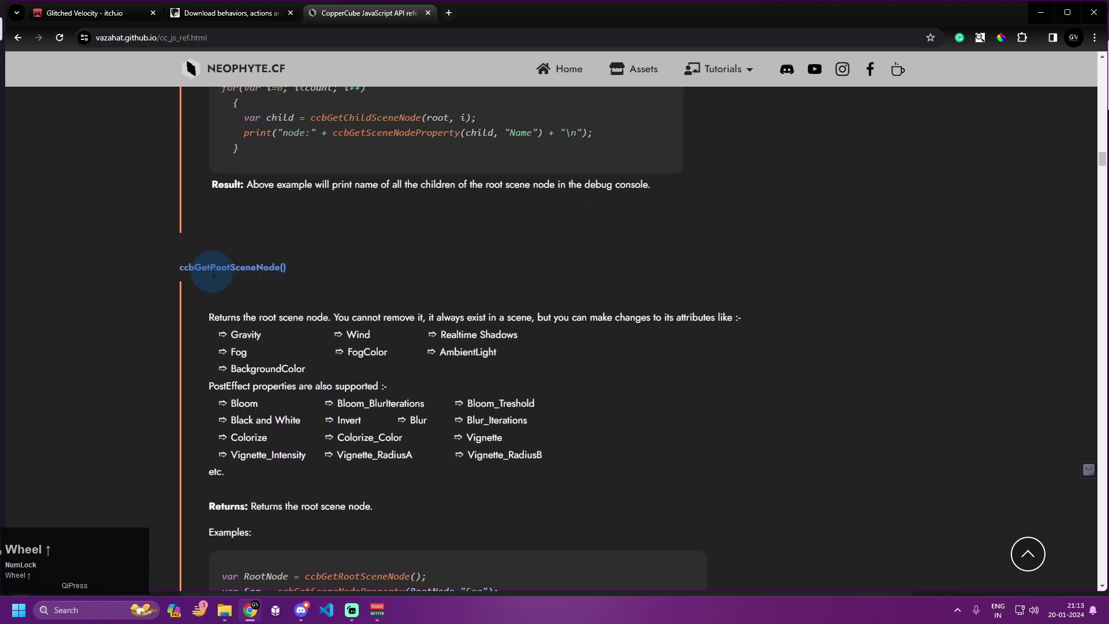
pyautogui.scroll(-3, 289, 265)
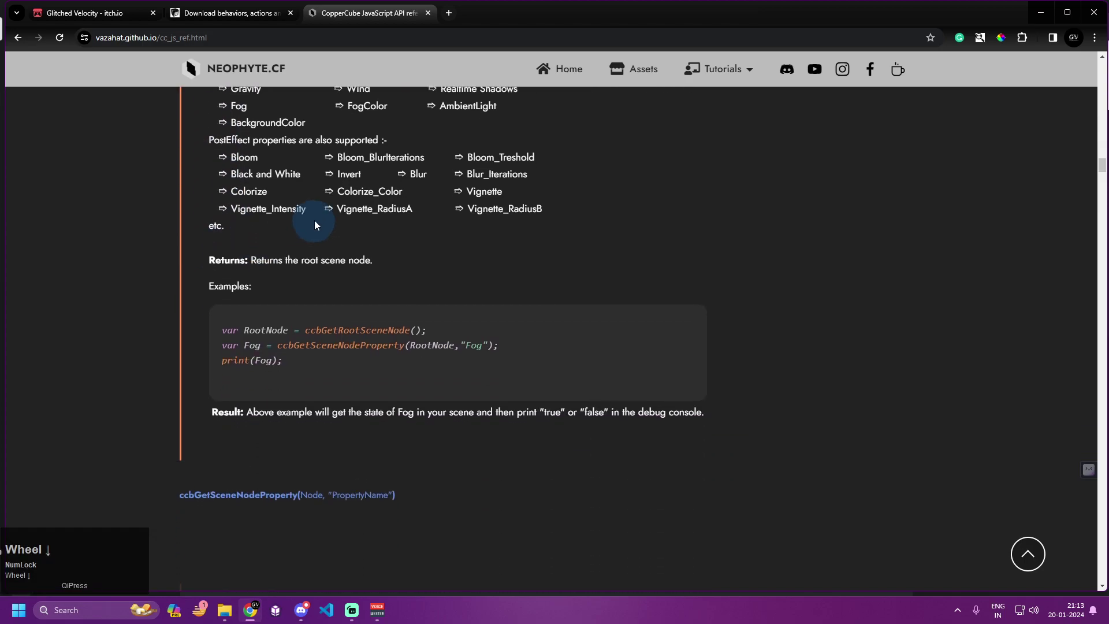
pyautogui.scroll(1, 320, 242)
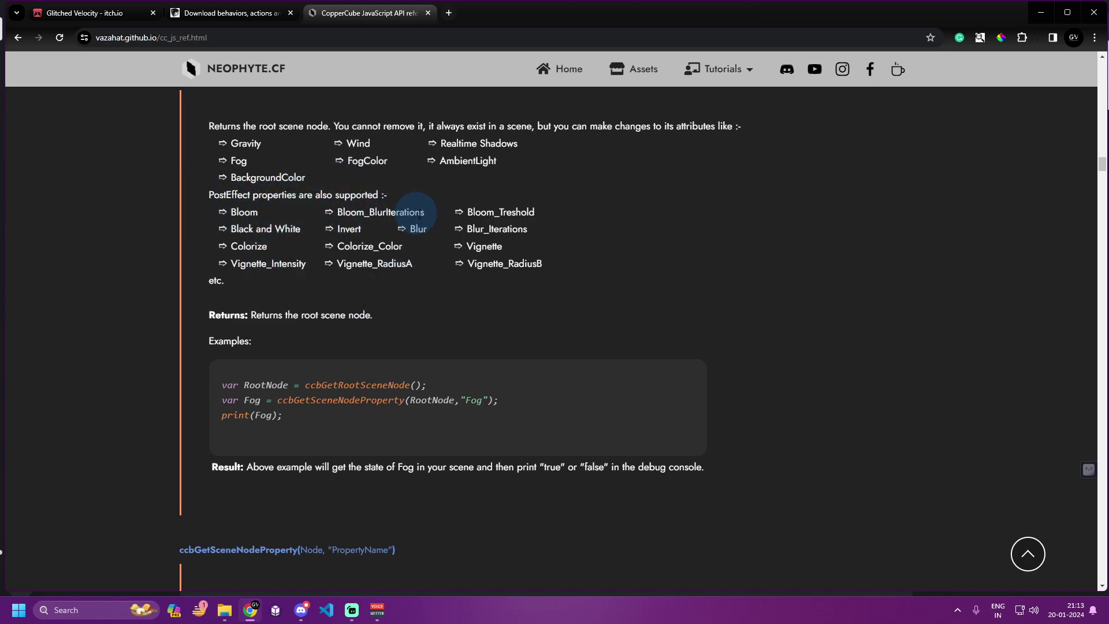
pyautogui.scroll(-7, 295, 269)
pyautogui.scroll(-13, 296, 265)
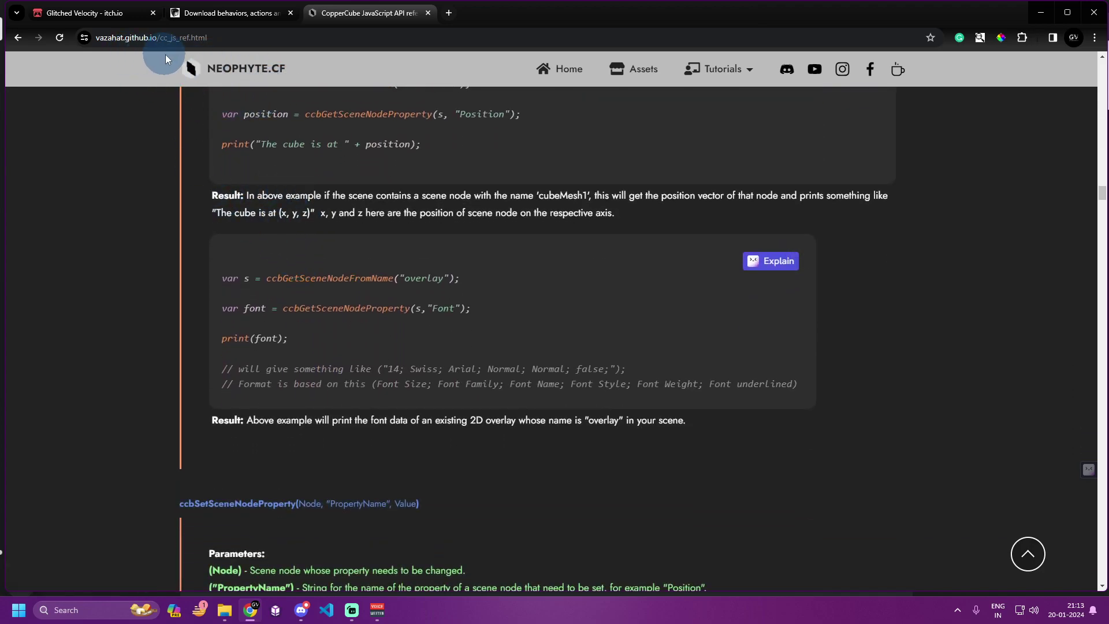
pyautogui.scroll(3, 354, 278)
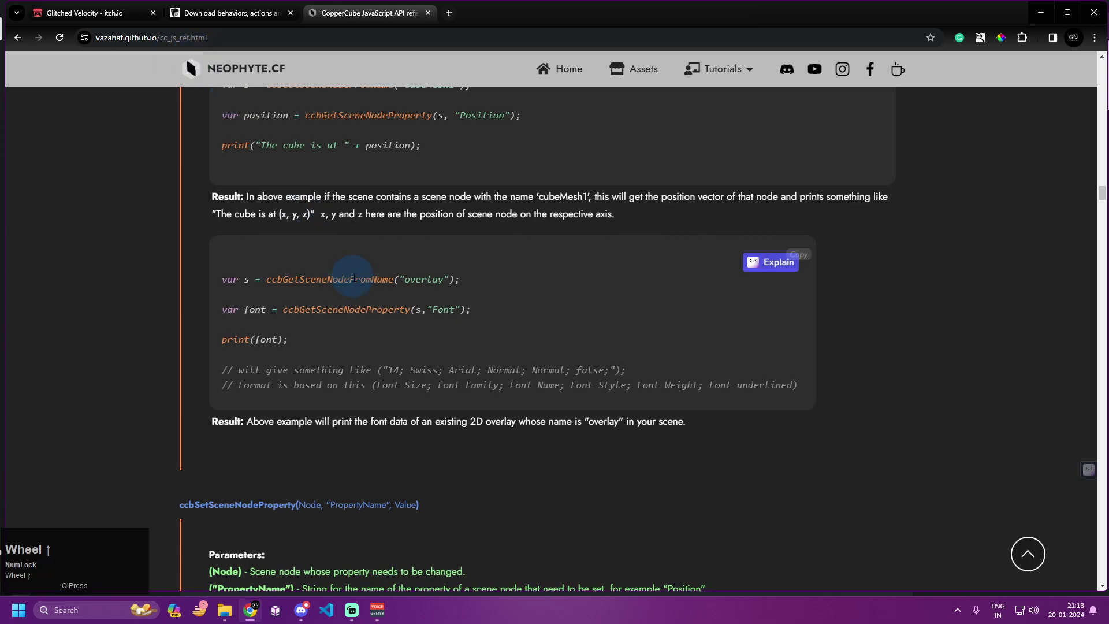
pyautogui.scroll(10, 354, 278)
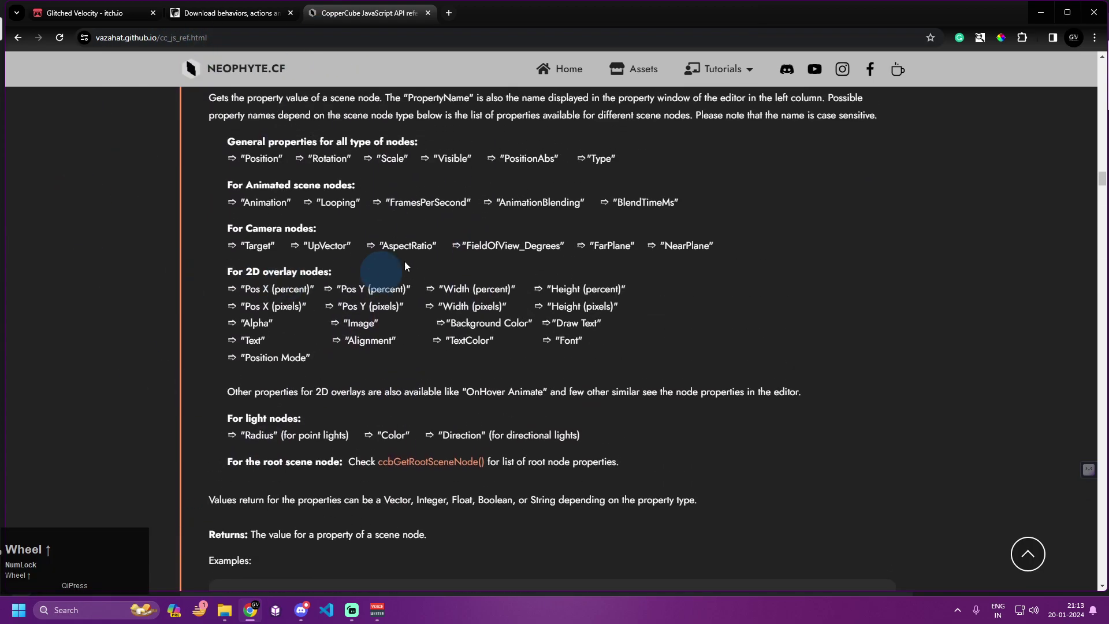
pyautogui.scroll(5, 270, 328)
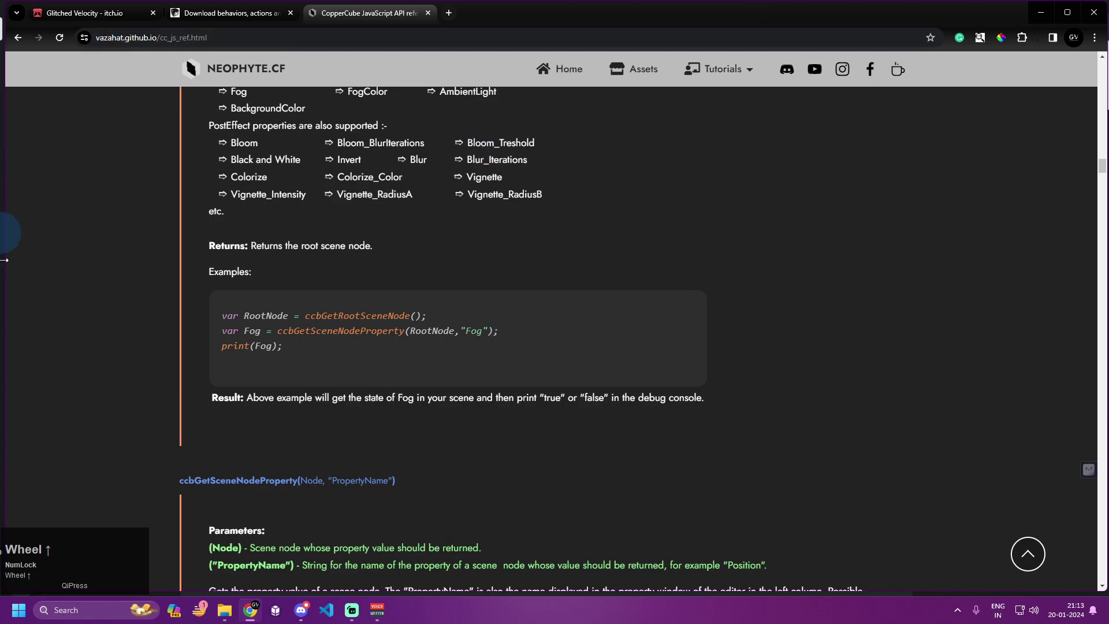
# - Minimize the Discord and browser windows to return to the desktop
pyautogui.click(1093, 12)
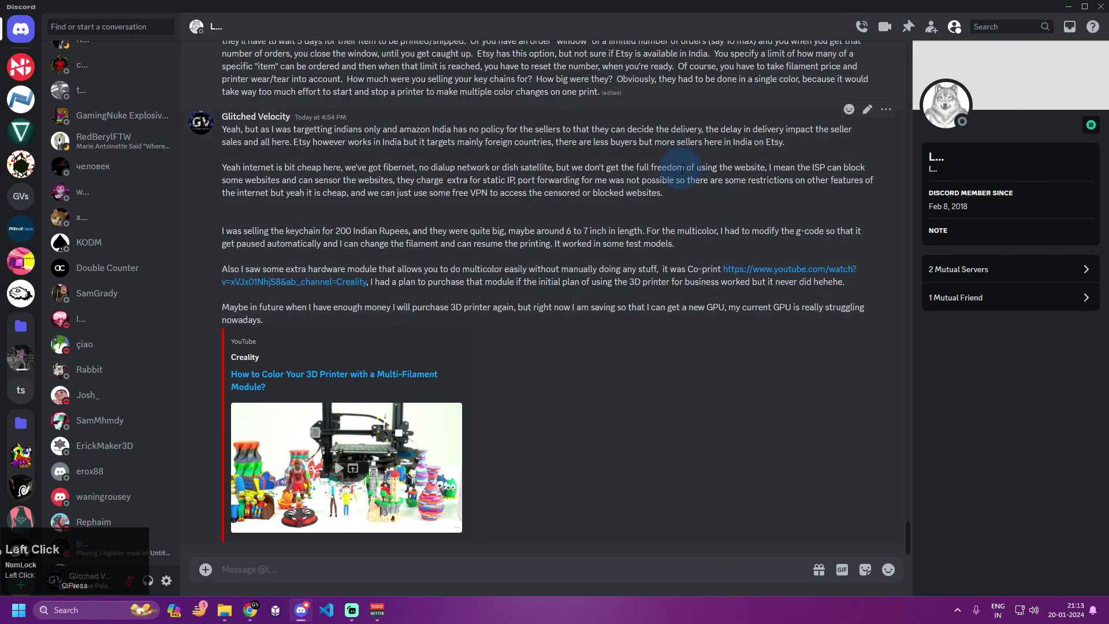
pyautogui.click(1069, 8)
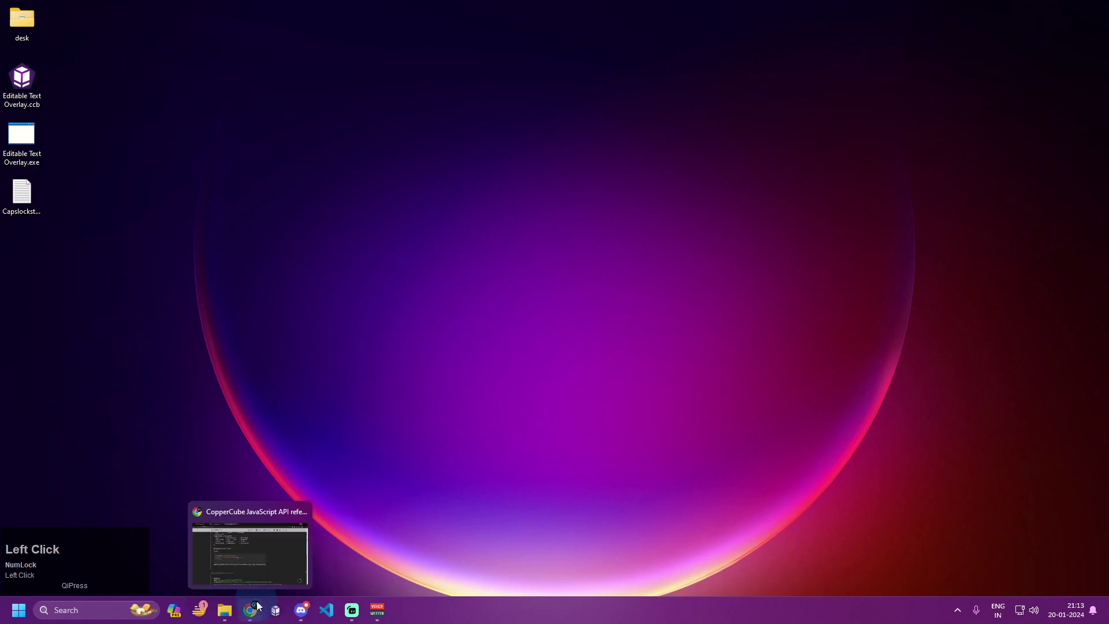
pyautogui.moveTo(297, 615)
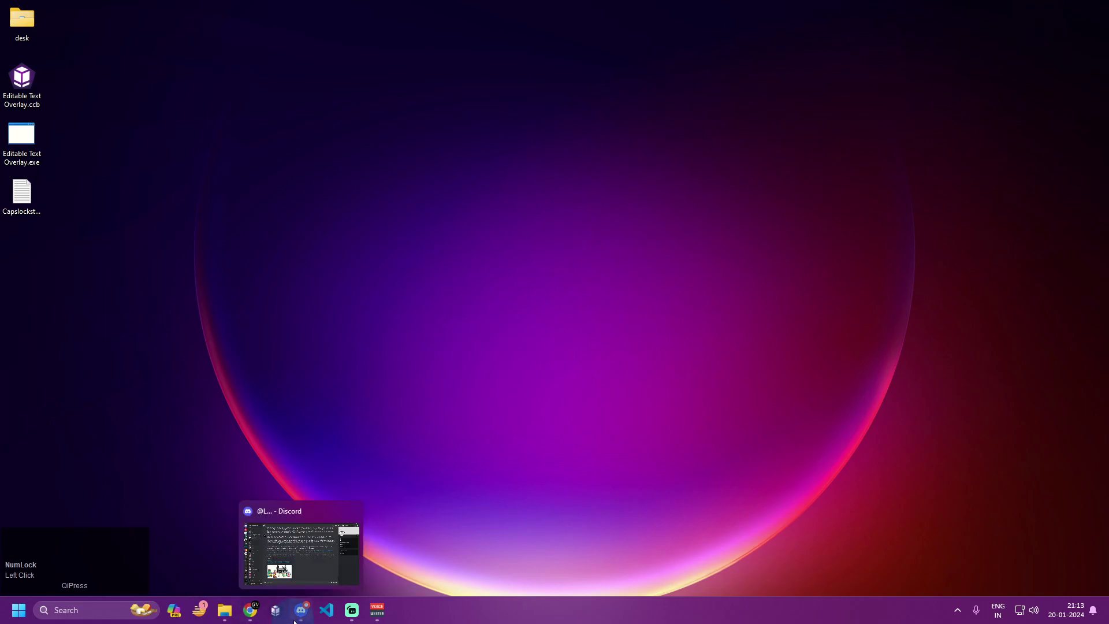
pyautogui.click(259, 617)
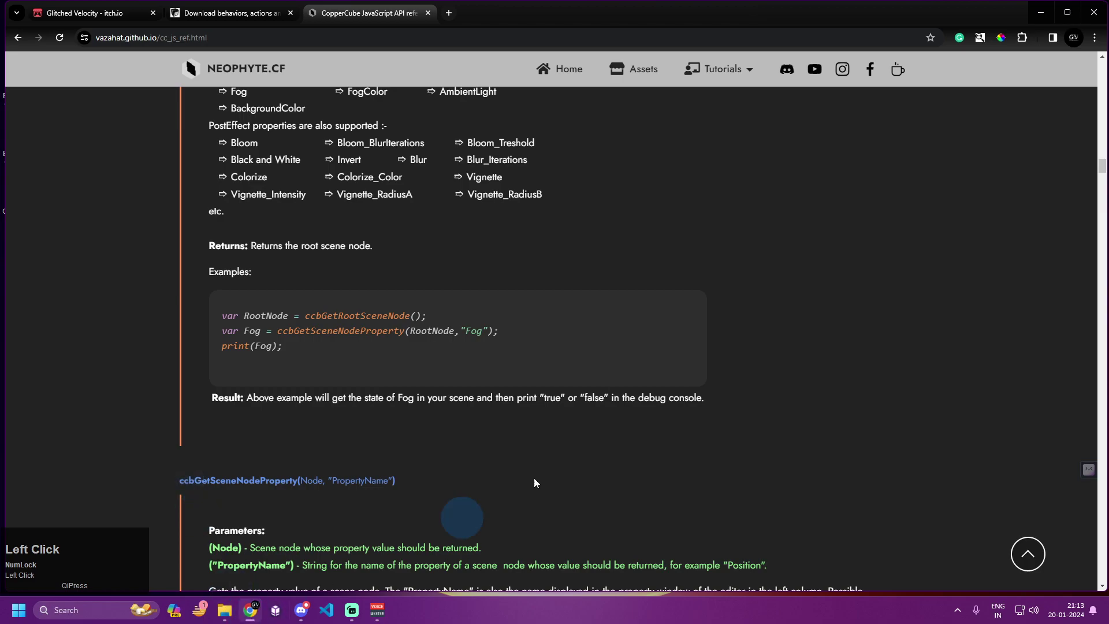
pyautogui.click(1040, 12)
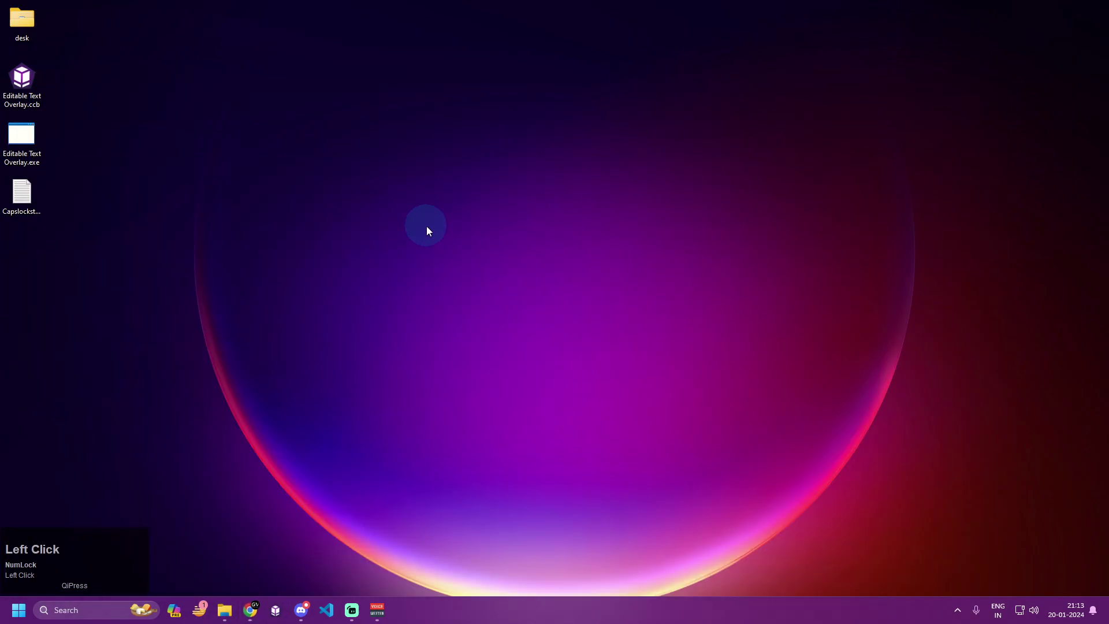